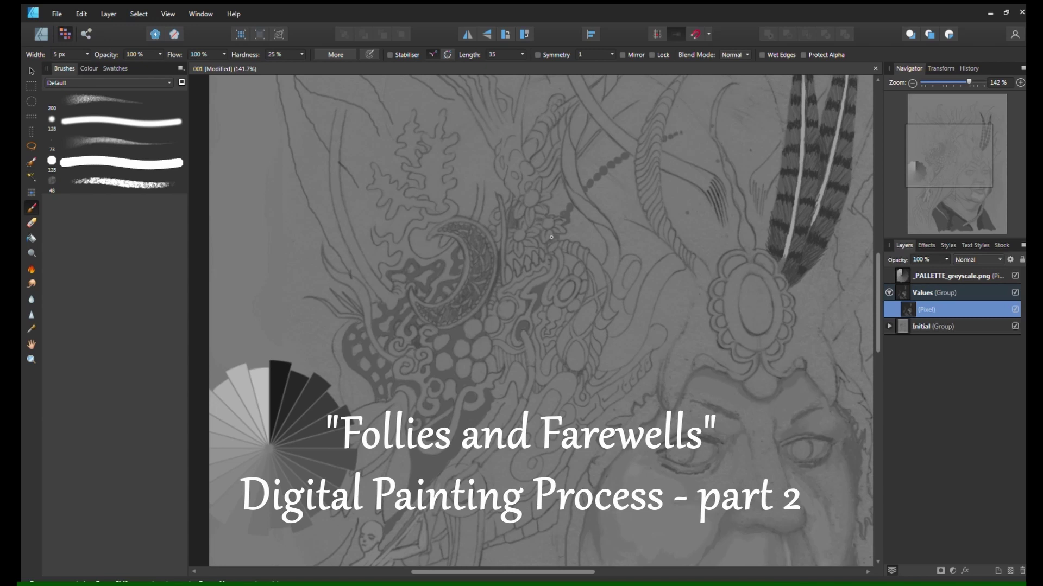
Paint dark grey with the 5 px brush into the gaps between the headdress ornaments, from beside the crescent moon down to the segmented band
mouse_move(579, 240)
mouse_down()
mouse_move(590, 248)
mouse_move(519, 282)
mouse_up()
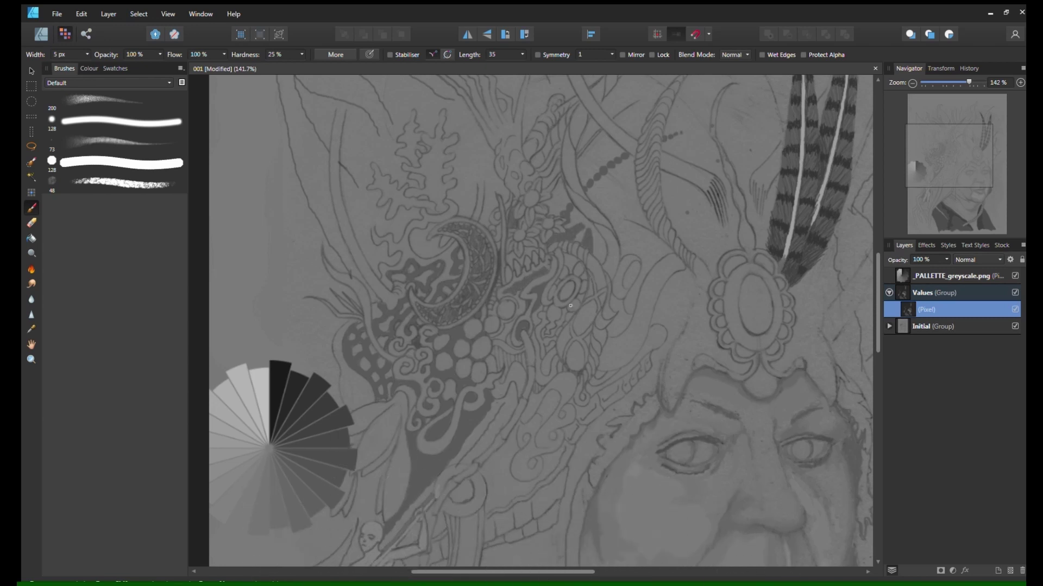
scroll(483, 261, down, 5)
scroll(478, 292, up, 8)
scroll(492, 343, down, 1)
mouse_move(500, 283)
mouse_down()
mouse_move(482, 332)
mouse_move(423, 382)
mouse_move(457, 336)
mouse_move(487, 320)
mouse_move(449, 365)
mouse_move(486, 355)
mouse_move(517, 314)
mouse_move(494, 372)
mouse_up()
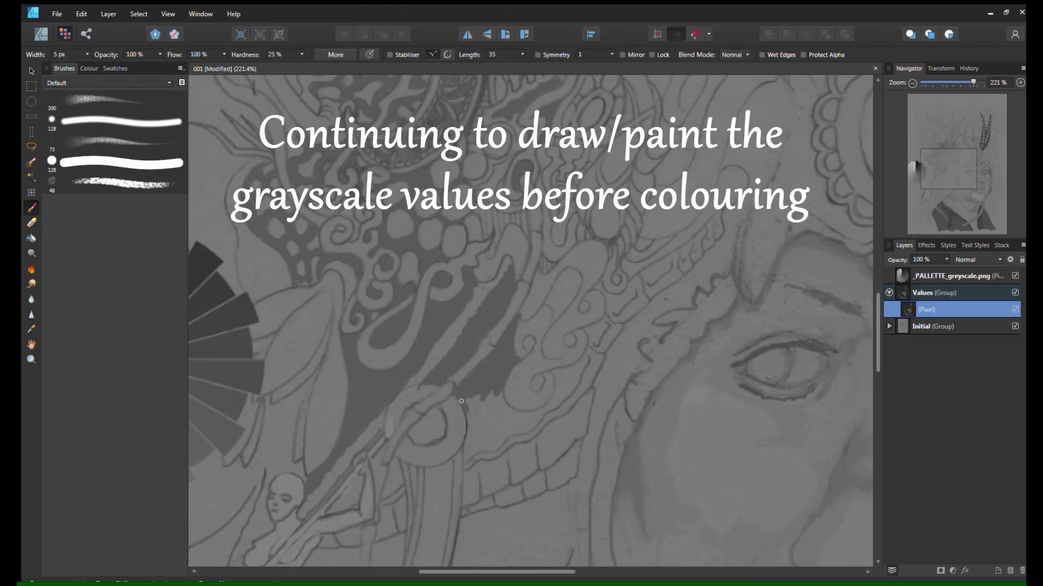
scroll(499, 406, down, 3)
mouse_move(550, 240)
mouse_down()
mouse_move(580, 230)
mouse_move(559, 264)
mouse_move(558, 240)
mouse_move(534, 249)
mouse_move(514, 280)
mouse_move(545, 272)
mouse_move(492, 202)
mouse_move(497, 279)
mouse_move(477, 305)
mouse_move(518, 308)
mouse_move(490, 310)
mouse_up()
drag(946, 179, 951, 170)
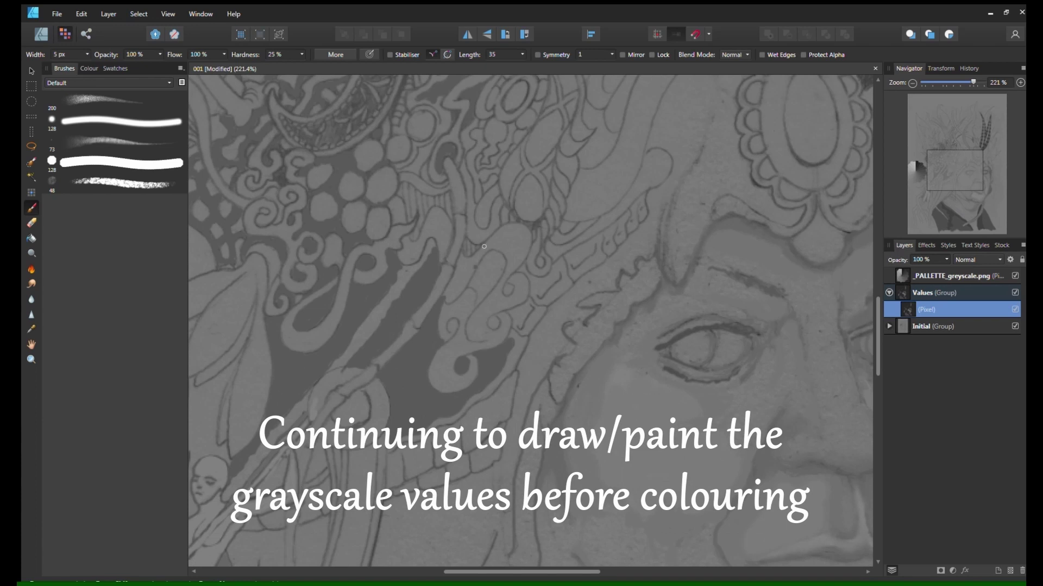
Fill the openings of the scroll ornament and the slots of the diagonal band above the cheek with dark grey, undoing stray strokes
mouse_move(484, 247)
mouse_down()
mouse_move(472, 283)
mouse_move(499, 255)
mouse_up()
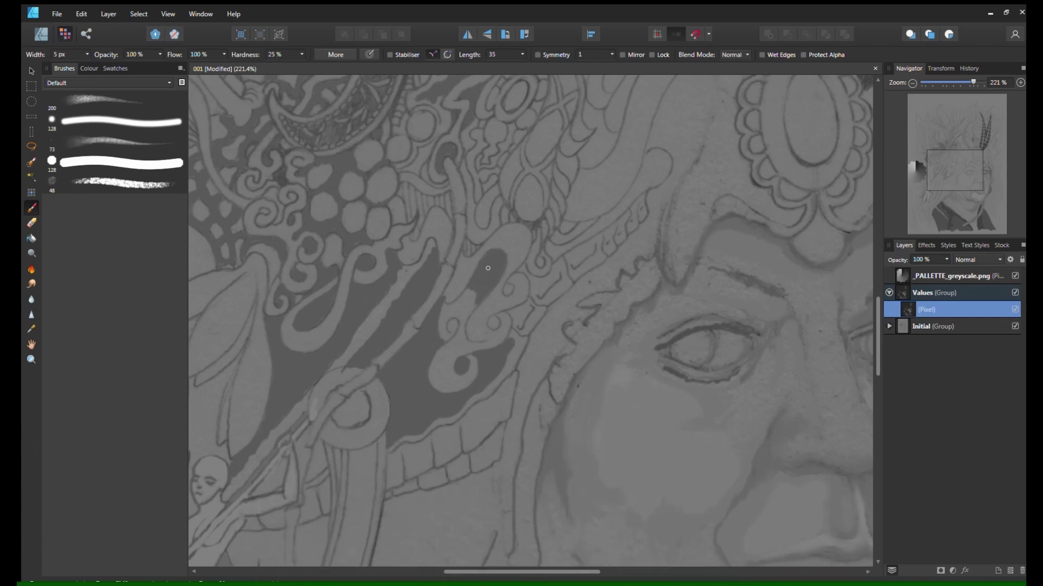
drag(503, 286, 518, 320)
drag(558, 275, 519, 326)
key(ctrl+z)
key(ctrl+z)
key(ctrl+z)
drag(558, 275, 540, 295)
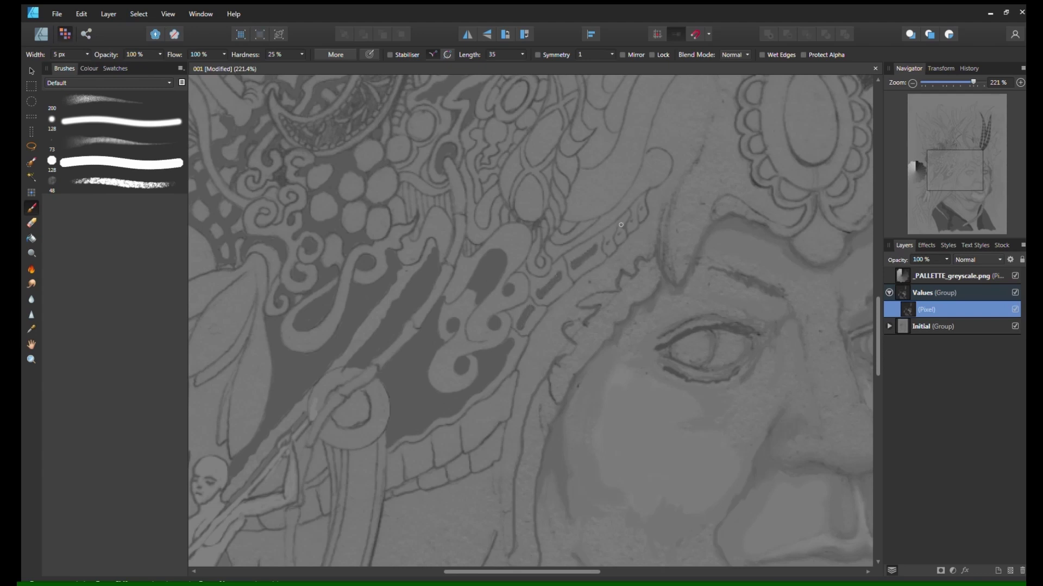
Review the whole composition at several zoom levels, toggling the greyscale palette layer off and back on
click(912, 83)
click(912, 83)
click(912, 84)
click(912, 83)
click(1020, 83)
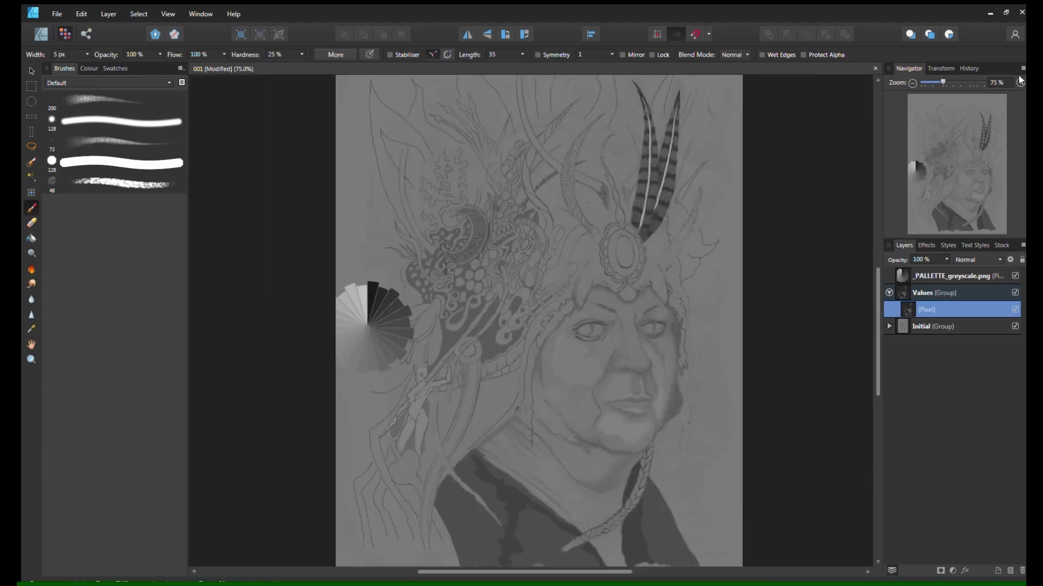
click(1020, 82)
click(1020, 82)
drag(941, 167, 951, 155)
click(913, 83)
click(912, 83)
click(912, 83)
click(1014, 276)
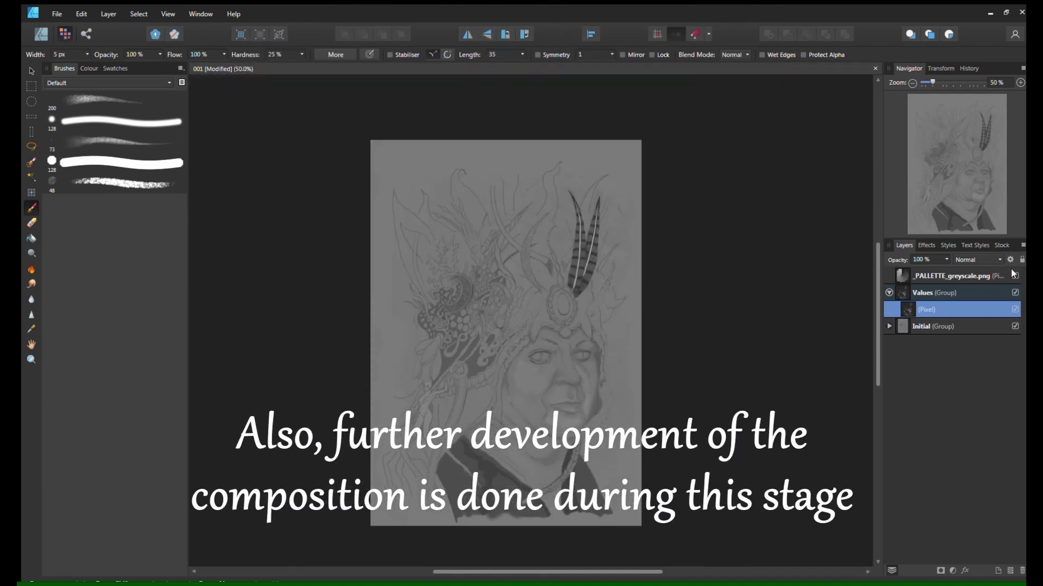
click(1014, 276)
click(1020, 83)
click(1020, 82)
Block in medium grey between the hanging straps and the neck with a brush of about 23.7 px
drag(306, 557, 408, 415)
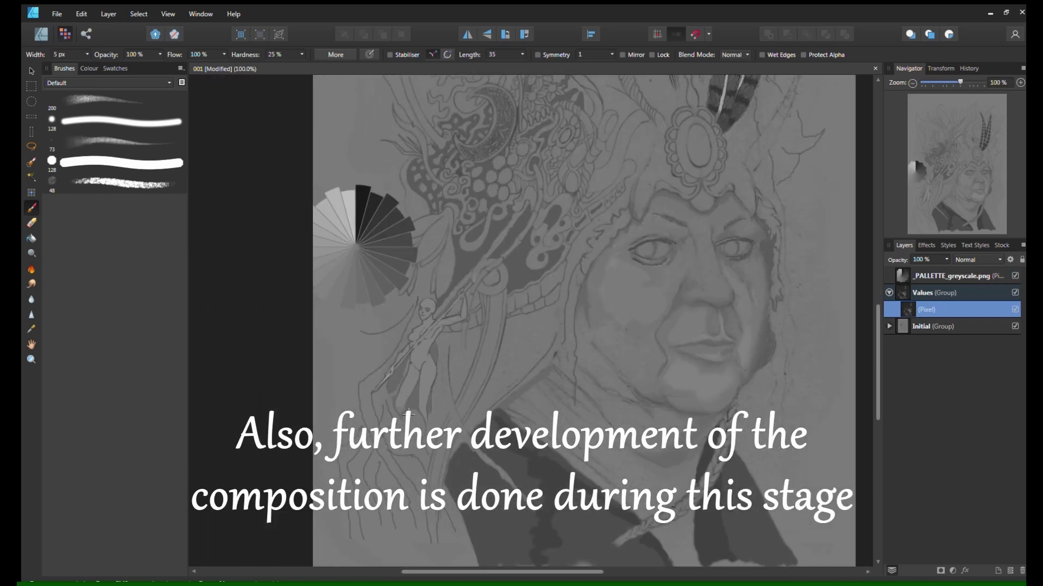
key(bracketright)
mouse_move(514, 359)
mouse_down()
mouse_move(541, 321)
mouse_move(505, 370)
mouse_up()
drag(505, 375, 493, 392)
drag(459, 356, 460, 374)
drag(439, 405, 438, 418)
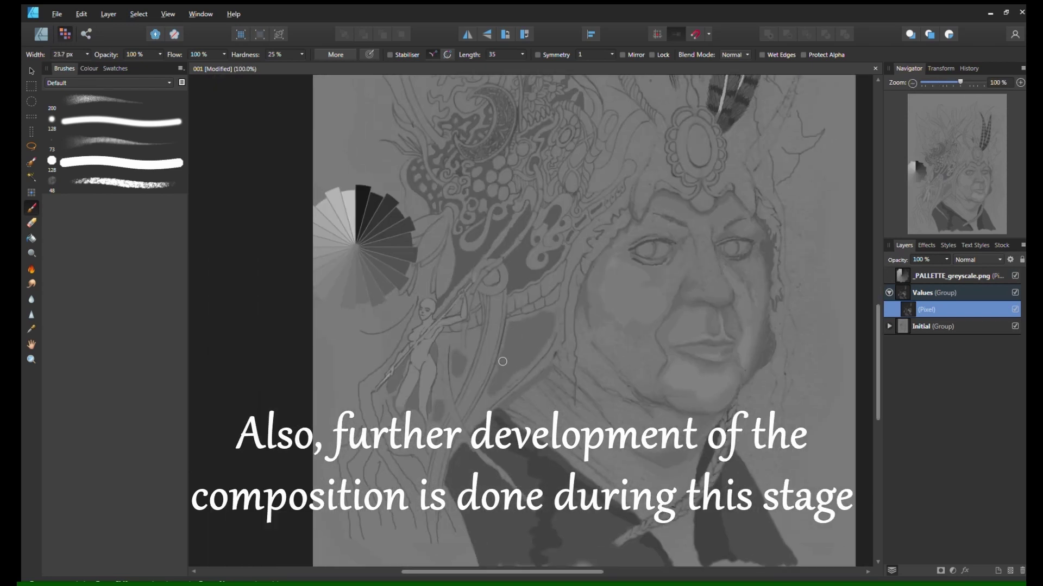
drag(546, 345, 500, 392)
drag(496, 397, 485, 404)
Fill the grey shape between the curved strap and the neck up to its outlines with an 8.9 px brush
scroll(528, 340, up, 4)
drag(528, 342, 528, 234)
key(bracketleft)
key(bracketleft)
key(bracketleft)
mouse_move(560, 192)
mouse_down()
mouse_move(525, 202)
mouse_move(585, 208)
mouse_move(533, 321)
mouse_move(427, 426)
mouse_up()
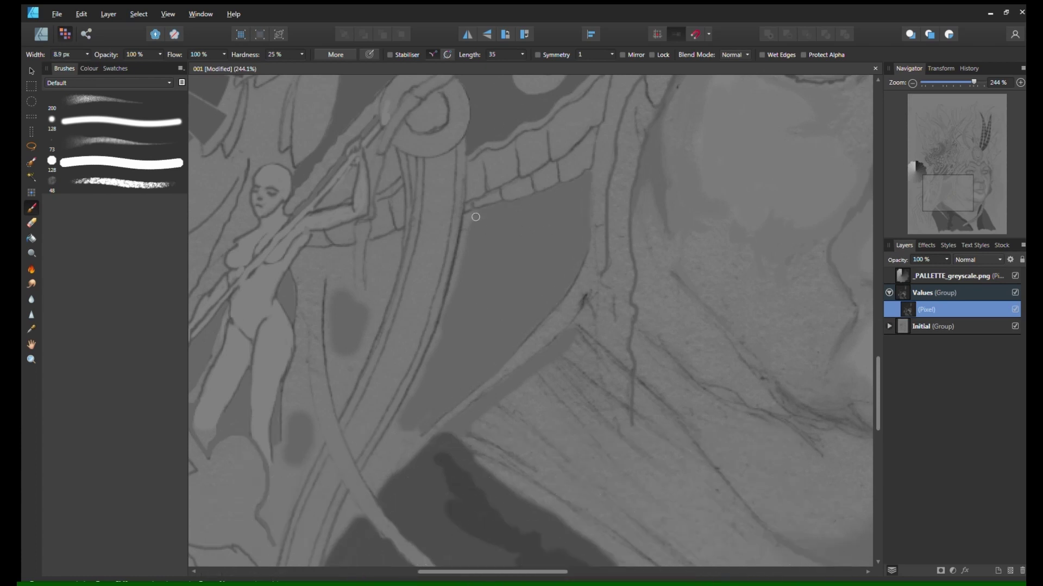
mouse_move(472, 215)
mouse_down()
mouse_move(418, 428)
mouse_move(377, 479)
mouse_move(384, 452)
mouse_up()
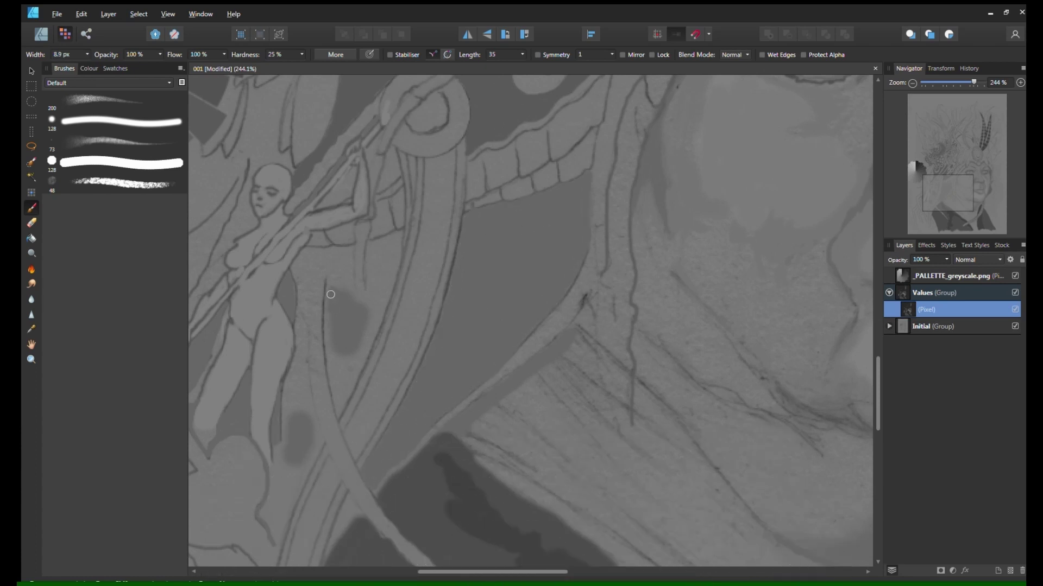
Fill the gaps between the small figure, the thin tendril and the curved strap with medium grey
mouse_move(330, 294)
mouse_down()
mouse_move(350, 251)
mouse_move(366, 316)
mouse_move(379, 241)
mouse_move(396, 239)
mouse_move(348, 344)
mouse_move(348, 380)
mouse_move(334, 370)
mouse_move(332, 266)
mouse_up()
drag(305, 391, 301, 334)
scroll(436, 292, down, 1)
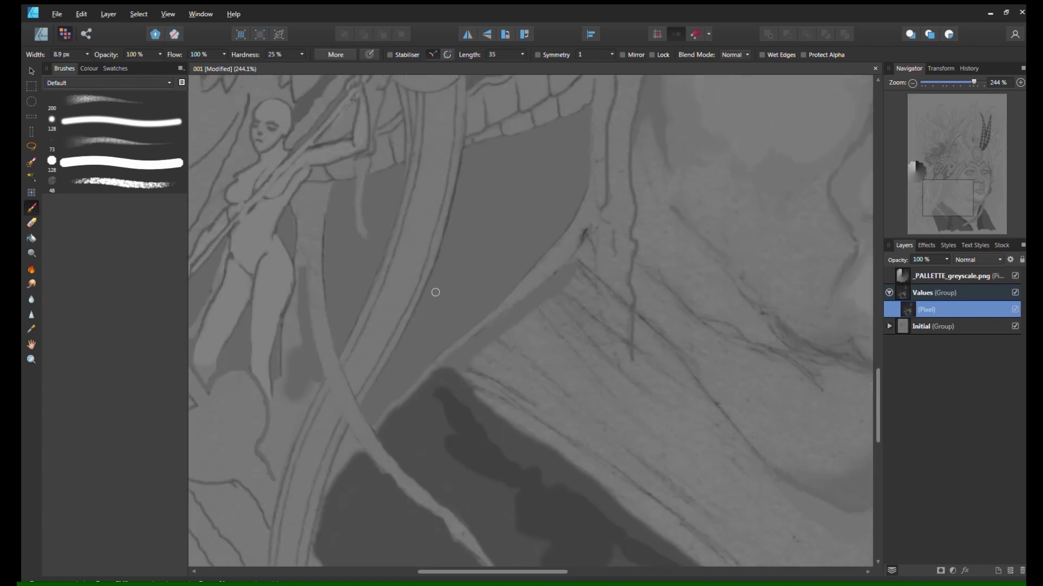
mouse_move(304, 274)
mouse_down()
mouse_move(302, 214)
mouse_move(315, 223)
mouse_move(310, 242)
mouse_up()
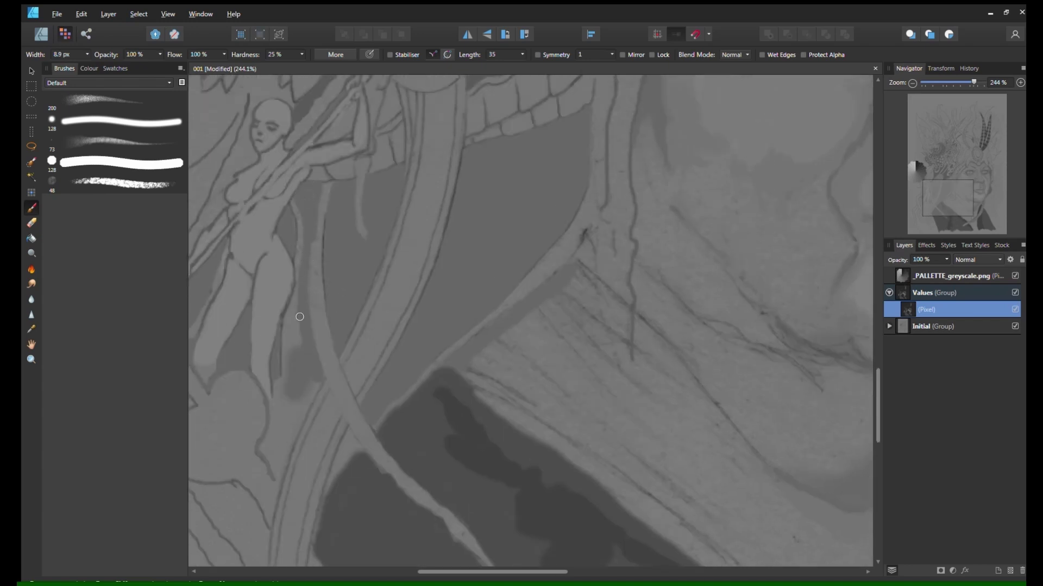
drag(298, 312, 302, 386)
Touch up the grey around the small figure and hide the _PALLETTE_greyscale.png layer
drag(939, 190, 928, 198)
mouse_move(428, 280)
mouse_down()
mouse_move(423, 273)
mouse_move(460, 276)
mouse_move(410, 326)
mouse_up()
key(ctrl+0)
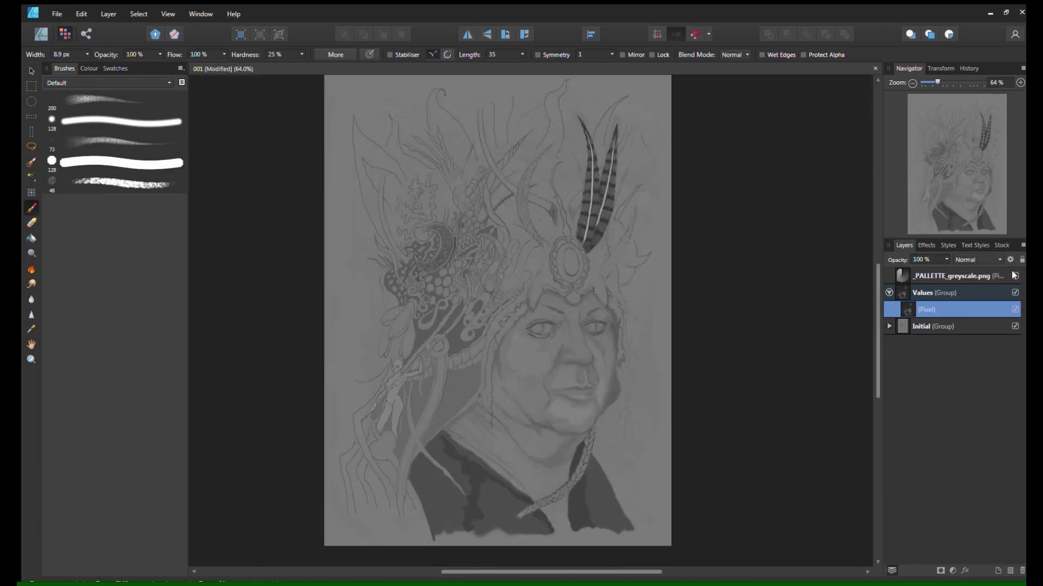
click(1014, 275)
Shade below the small figure's legs with an 11.6 px brush, and refine the feet with a 4.4 px brush
scroll(601, 505, up, 5)
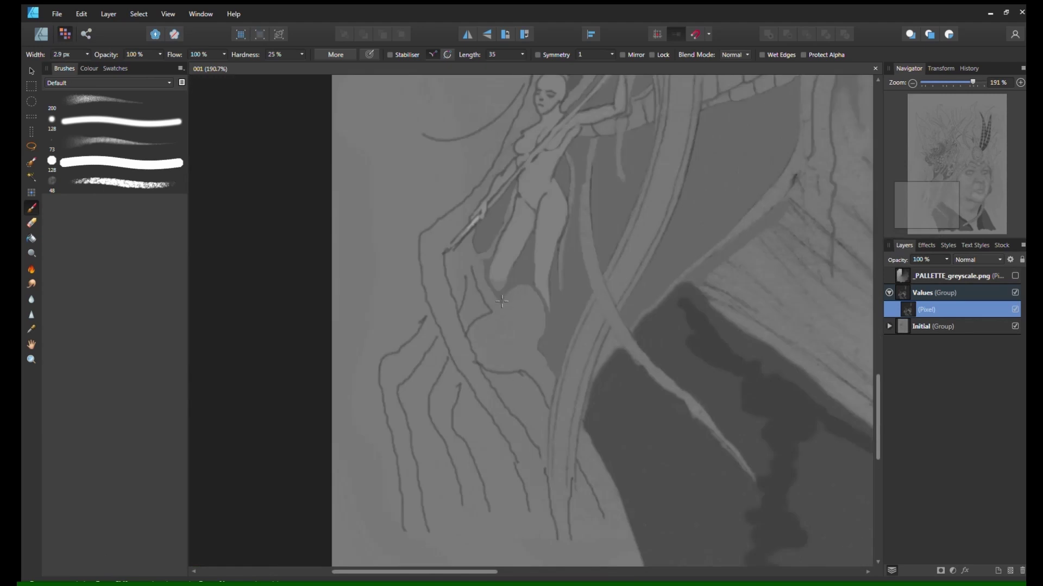
key(])
key(])
key(])
mouse_move(547, 308)
mouse_down()
mouse_move(519, 285)
mouse_move(533, 299)
mouse_move(516, 314)
mouse_up()
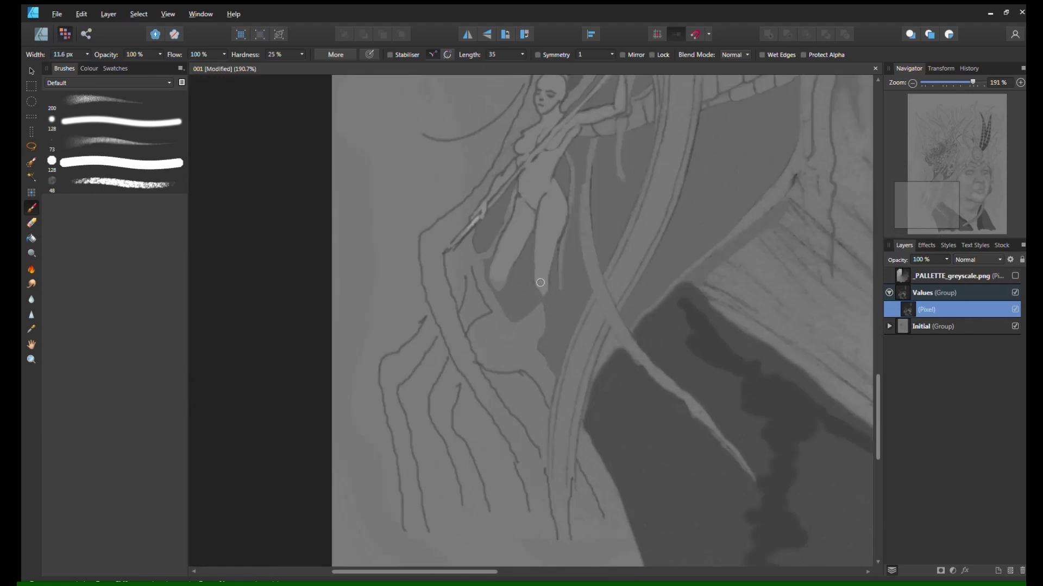
key(bracketleft)
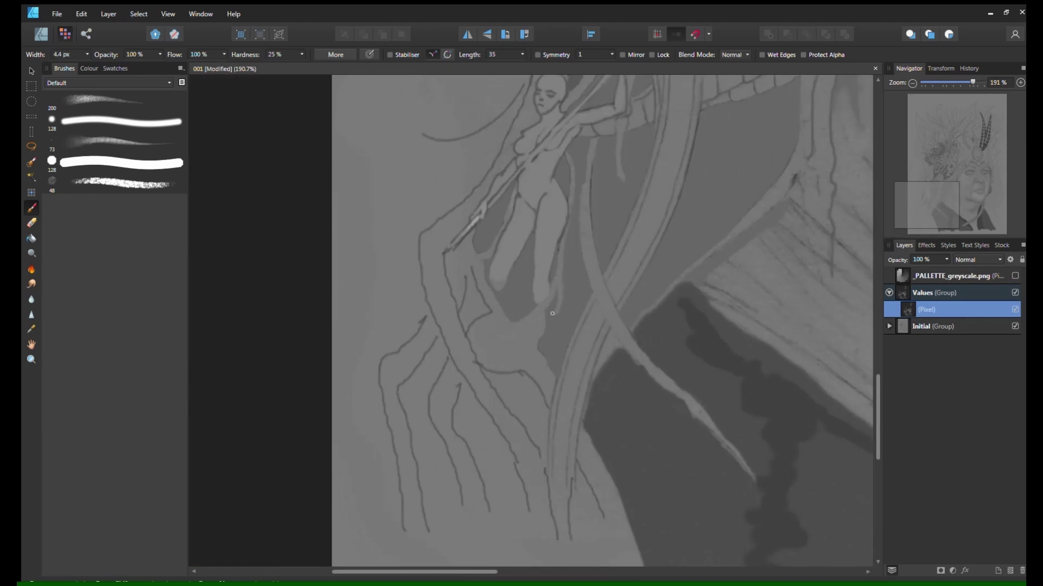
drag(552, 313, 513, 321)
Clean up the tendril beside the small figure and the edge of the curved strap next to the coat
mouse_move(585, 135)
mouse_down()
mouse_move(581, 182)
mouse_move(587, 143)
mouse_up()
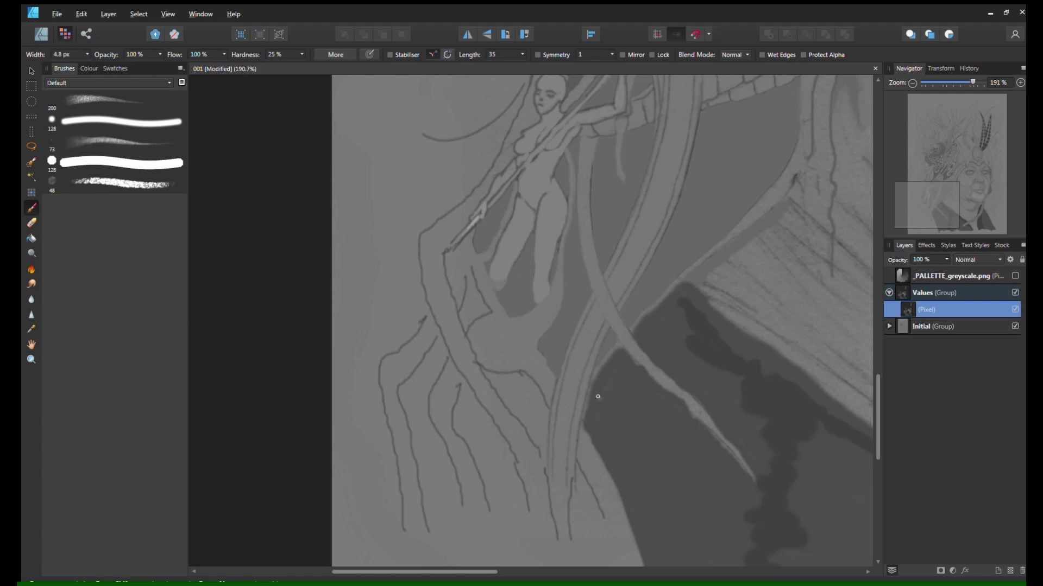
drag(583, 418, 592, 384)
scroll(612, 364, down, 5)
drag(721, 173, 524, 254)
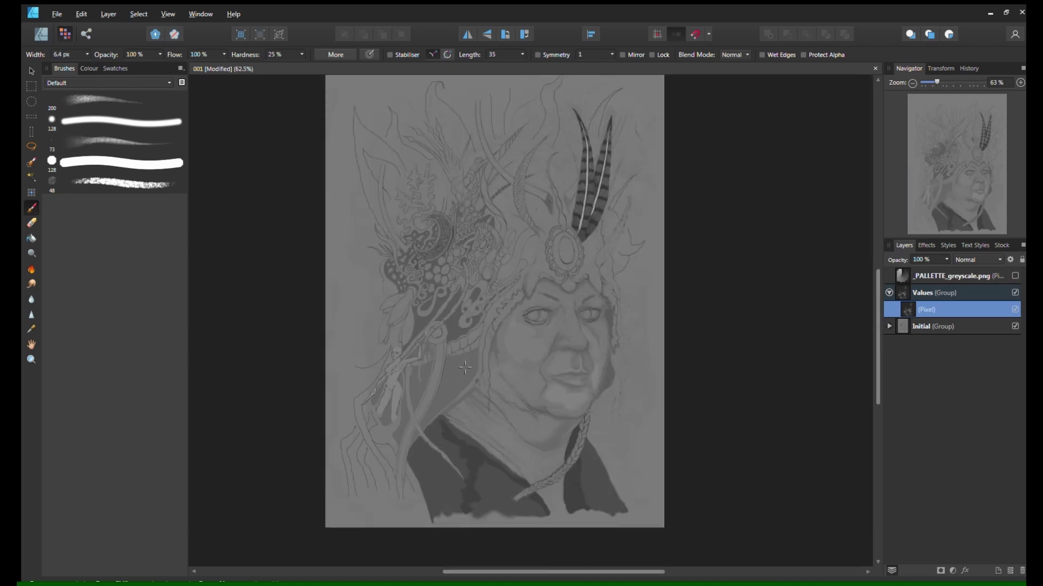
Paint medium grey into the gap between the headdress ornaments and the ragged headband edge, adjusting the brush size and redoing a stroke
scroll(524, 254, up, 6)
scroll(540, 497, down, 1)
key(bracketright)
key(bracketright)
key(bracketright)
key(bracketright)
key(bracketright)
key(bracketright)
key(bracketright)
key(bracketright)
key(bracketright)
key(bracketright)
key(bracketright)
key(bracketright)
key(bracketleft)
key(bracketleft)
key(bracketleft)
mouse_move(534, 299)
mouse_down()
mouse_move(540, 335)
mouse_move(565, 263)
mouse_move(555, 250)
mouse_move(535, 257)
mouse_move(516, 299)
mouse_move(535, 341)
mouse_move(547, 335)
mouse_move(497, 414)
mouse_move(578, 256)
mouse_move(560, 256)
mouse_move(494, 315)
mouse_move(468, 391)
mouse_up()
key([)
key([)
key([)
key(ctrl+z)
drag(497, 320, 476, 356)
mouse_move(567, 260)
mouse_down()
mouse_move(546, 298)
mouse_move(502, 320)
mouse_move(522, 324)
mouse_move(479, 383)
mouse_move(494, 334)
mouse_move(502, 339)
mouse_move(483, 380)
mouse_up()
Paint fine hair-like strokes down the narrow strap beside the cheek with a 2.5 px brush
scroll(486, 386, down, 3)
scroll(514, 396, up, 1)
mouse_move(429, 286)
mouse_down()
mouse_move(411, 348)
mouse_move(395, 482)
mouse_up()
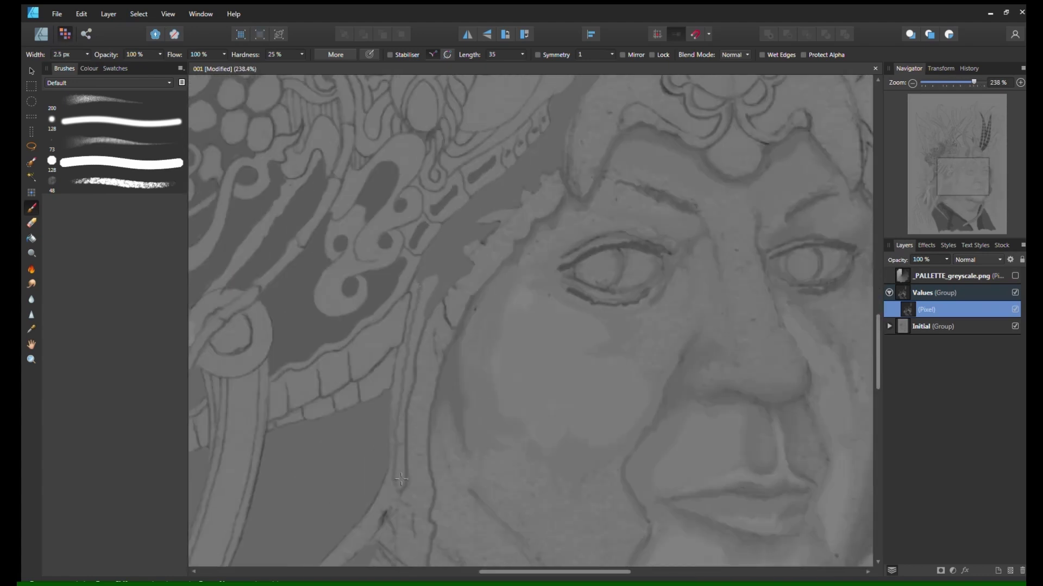
drag(425, 316, 400, 484)
drag(435, 277, 415, 372)
drag(395, 417, 420, 283)
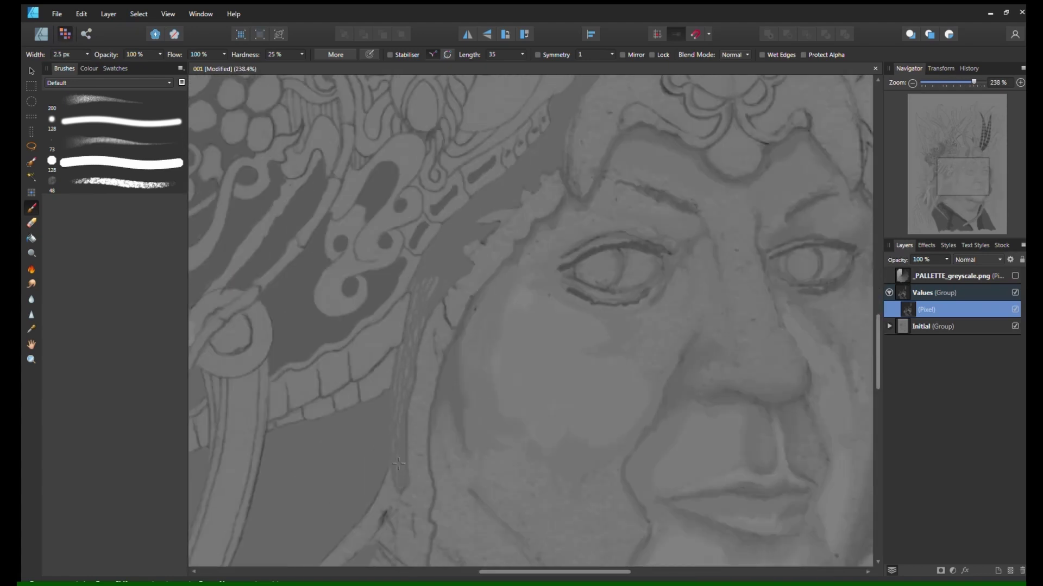
Fill the area beneath the feathers beside the central jewel with grey, using a 9.8 px brush
scroll(399, 464, down, 3)
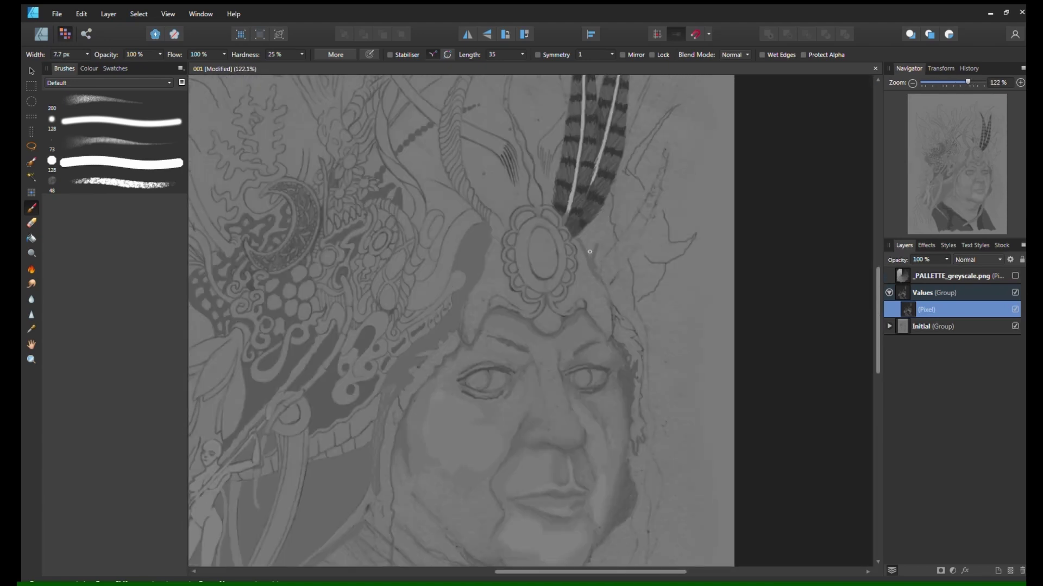
key(bracketright)
mouse_move(594, 255)
mouse_down()
mouse_move(584, 234)
mouse_move(607, 195)
mouse_up()
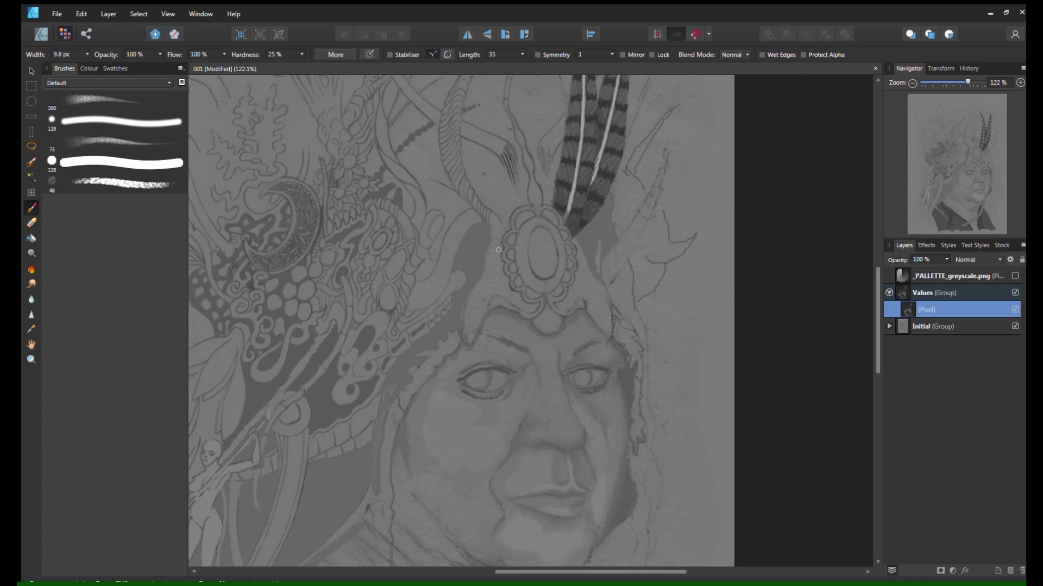
Block in grey behind the braided horn and the bone-like shape above the central jewel, adjusting the brush size
scroll(499, 250, up, 3)
key(bracketleft)
key(bracketleft)
key(bracketleft)
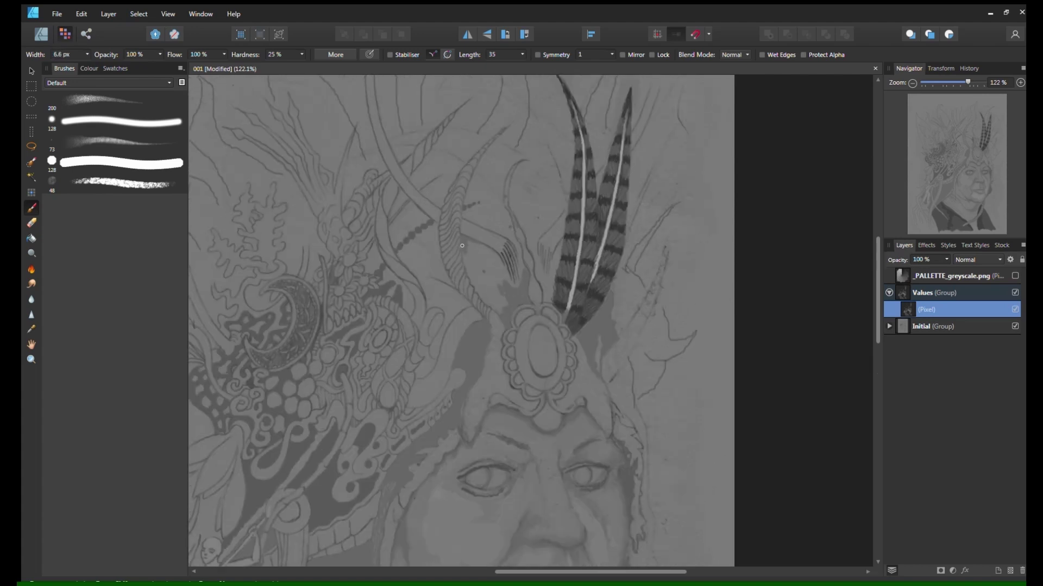
key(bracketright)
key(bracketright)
key(bracketright)
key(bracketright)
drag(466, 240, 491, 271)
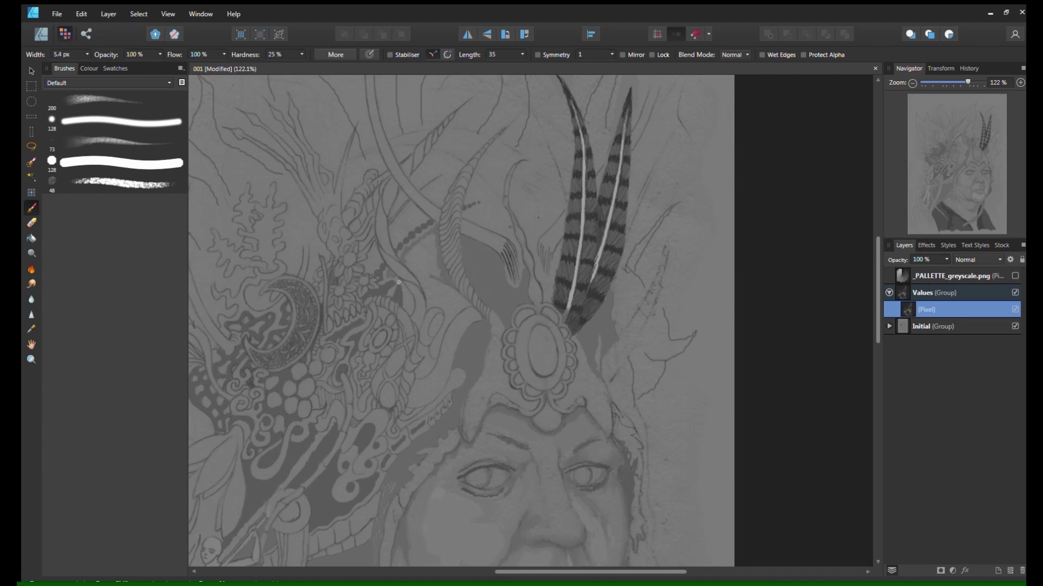
Extend the grey between the curling tendril and the braided horn, leaving flame-like spikes unpainted
key(bracketright)
key(bracketright)
key(bracketright)
mouse_move(399, 282)
mouse_down()
mouse_move(427, 237)
mouse_move(437, 276)
mouse_move(401, 315)
mouse_move(433, 279)
mouse_move(468, 304)
mouse_up()
key(bracketleft)
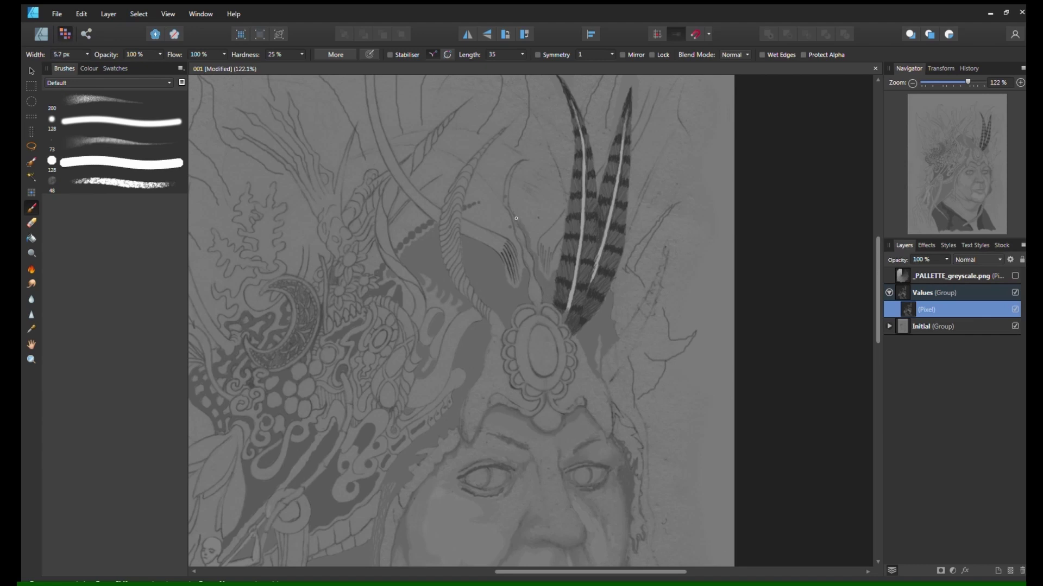
Draw a curved grey outline behind the horns from the twisted branch down to the tendril, using a 3 px brush
scroll(439, 163, up, 5)
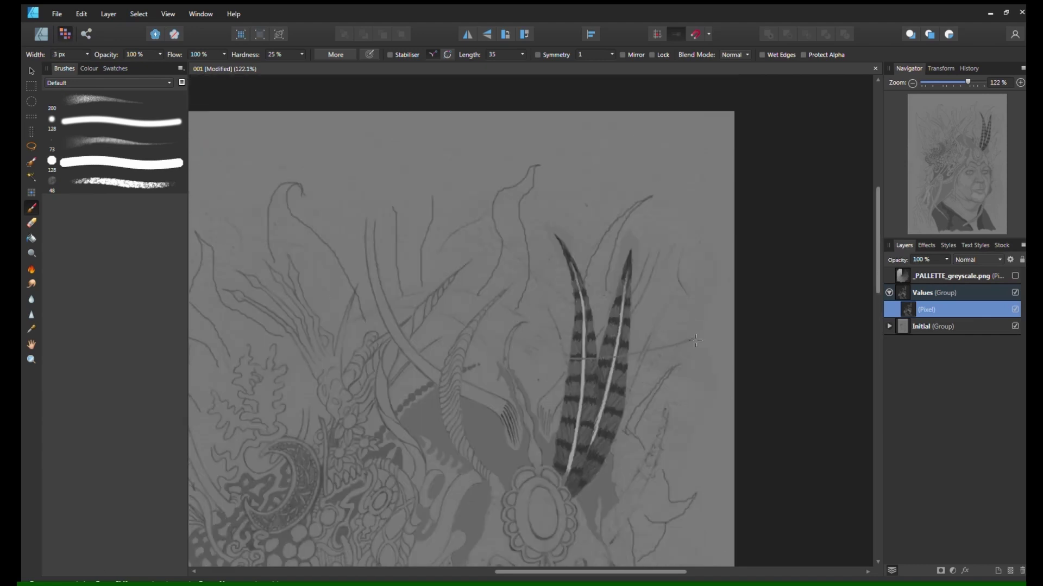
drag(423, 217, 481, 213)
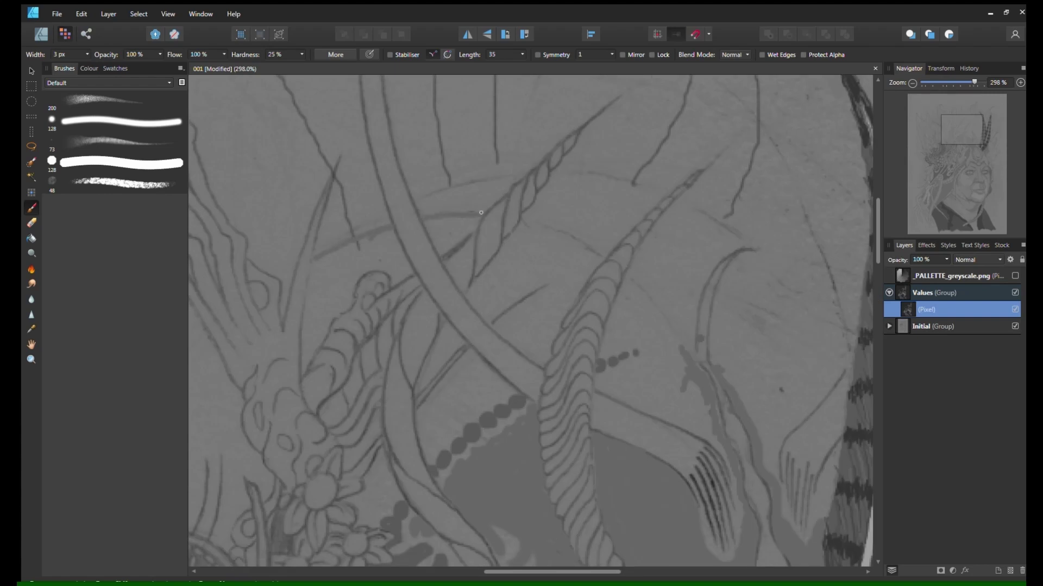
drag(564, 236, 601, 256)
drag(639, 290, 704, 376)
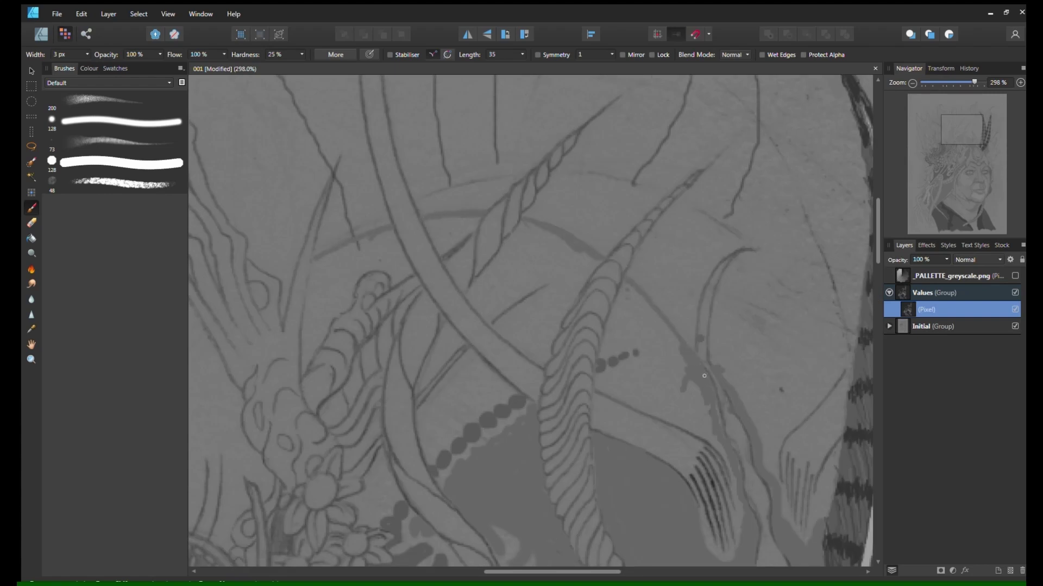
Fill the area beneath the curved outline with medium grey around the horns and branches, enlarging the brush for broad areas
mouse_move(509, 234)
mouse_down()
mouse_move(559, 234)
mouse_move(591, 263)
mouse_up()
mouse_move(444, 244)
mouse_down()
mouse_move(418, 237)
mouse_move(398, 275)
mouse_move(377, 266)
mouse_move(320, 334)
mouse_up()
drag(282, 292, 290, 272)
key(bracketright)
key(bracketright)
key(bracketright)
mouse_move(320, 261)
mouse_down()
mouse_move(307, 360)
mouse_move(349, 256)
mouse_move(380, 235)
mouse_move(401, 273)
mouse_up()
mouse_move(436, 222)
mouse_down()
mouse_move(445, 244)
mouse_move(467, 223)
mouse_up()
scroll(472, 231, down, 1)
key(bracketright)
key(bracketright)
key(bracketright)
mouse_move(512, 176)
mouse_down()
mouse_move(480, 244)
mouse_move(543, 230)
mouse_move(543, 205)
mouse_move(554, 240)
mouse_move(543, 283)
mouse_move(496, 221)
mouse_move(654, 258)
mouse_move(657, 319)
mouse_move(504, 240)
mouse_move(531, 277)
mouse_move(502, 254)
mouse_move(608, 298)
mouse_move(559, 214)
mouse_move(566, 157)
mouse_move(679, 222)
mouse_move(598, 179)
mouse_move(625, 299)
mouse_move(608, 213)
mouse_move(624, 228)
mouse_up()
Set the brush to 4.8 px and clean up the grey around both sections of the bead string
key(bracketright)
key(bracketleft)
key(bracketright)
key(bracketright)
key(bracketright)
key(bracketright)
key(bracketleft)
key(bracketleft)
key(bracketleft)
key(bracketleft)
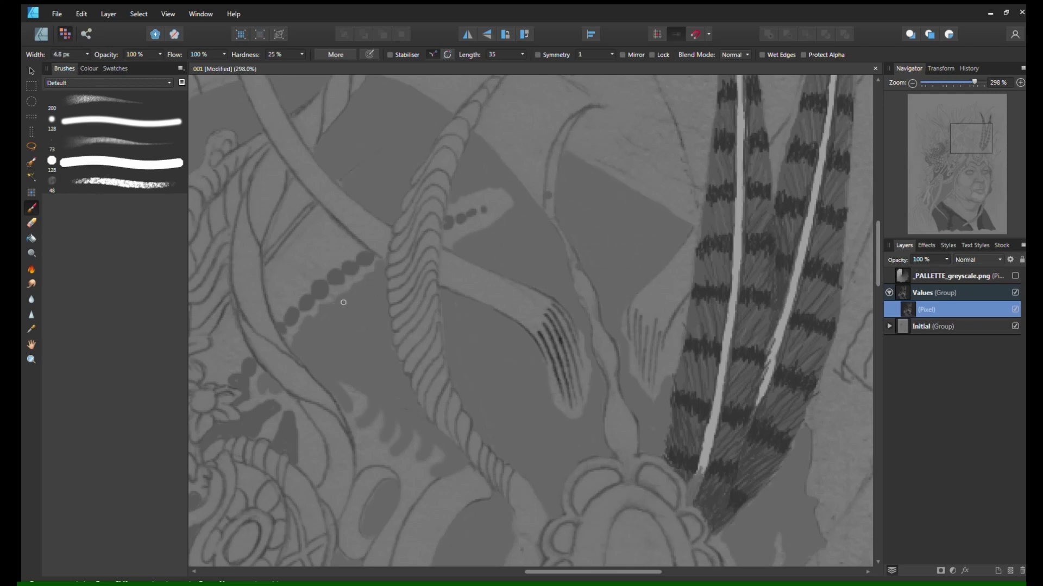
mouse_move(448, 236)
mouse_down()
mouse_move(493, 193)
mouse_move(446, 243)
mouse_up()
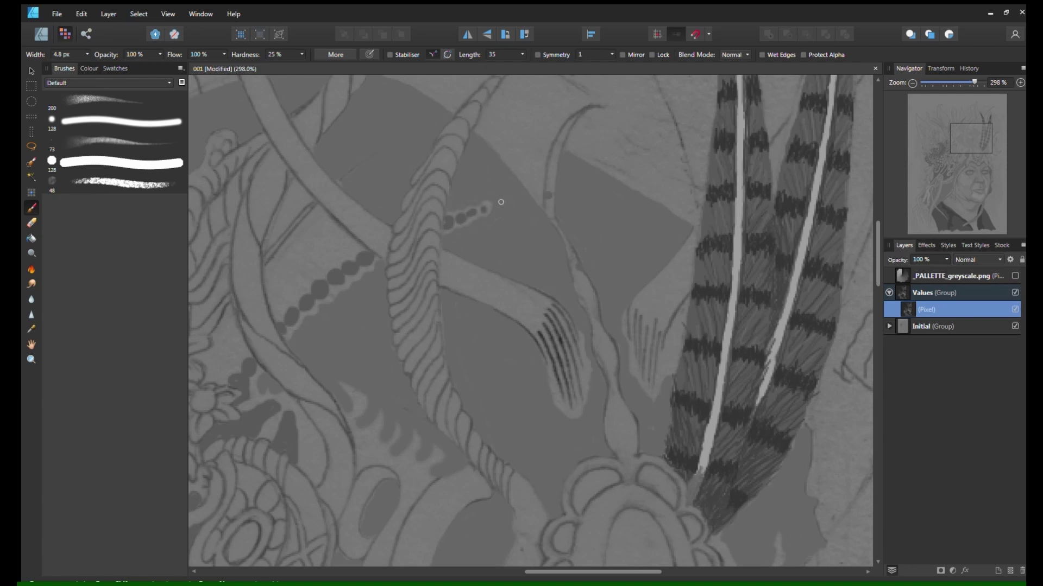
Fill the remaining gaps between the beads, the crossing branches and the curling tendril with grey
key(bracketright)
key(bracketright)
key(bracketright)
key(bracketright)
mouse_move(314, 234)
mouse_down()
mouse_move(296, 250)
mouse_move(315, 207)
mouse_up()
key(bracketleft)
key(bracketleft)
key(bracketleft)
drag(278, 300, 347, 242)
Fill the small gaps around the curling tendril and the looped ornament below it with grey, refining with a 3 px brush
drag(236, 337, 439, 287)
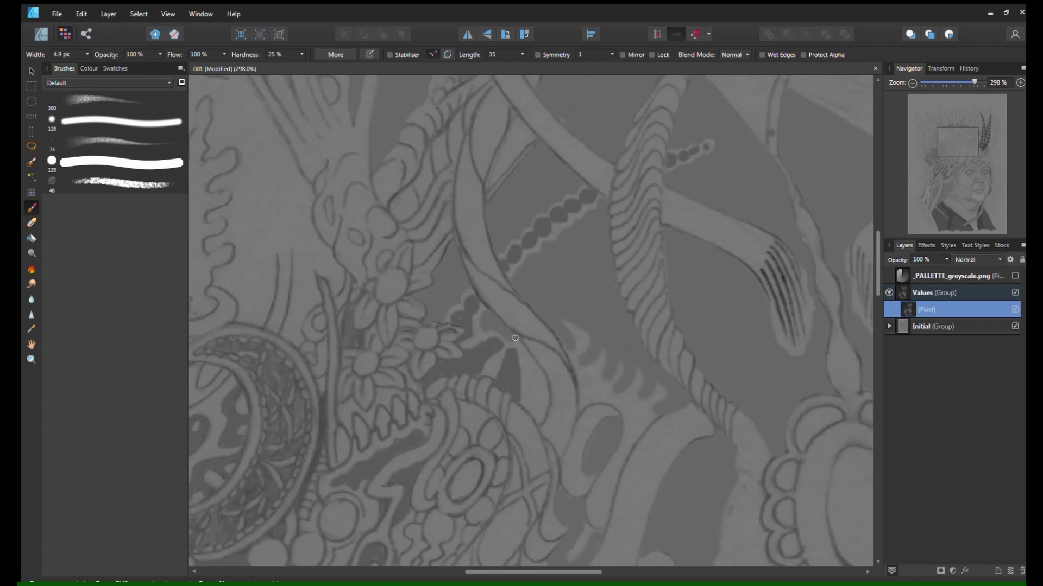
mouse_move(516, 338)
mouse_down()
mouse_move(539, 375)
mouse_move(537, 403)
mouse_up()
click(960, 150)
mouse_move(505, 248)
mouse_down()
mouse_move(561, 294)
mouse_move(562, 280)
mouse_up()
key(bracketleft)
key(bracketleft)
drag(543, 337, 520, 376)
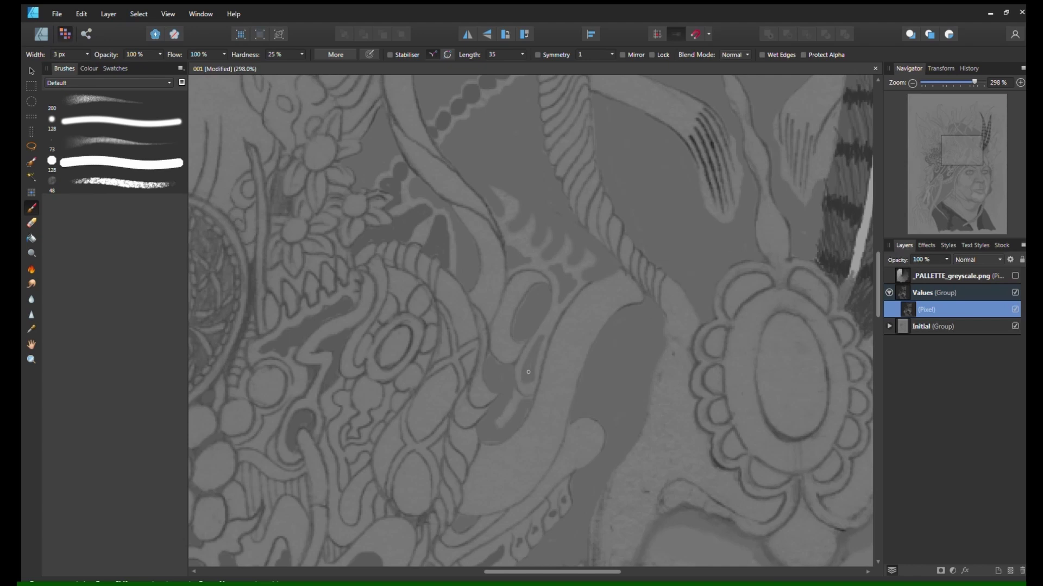
key(ctrl+0)
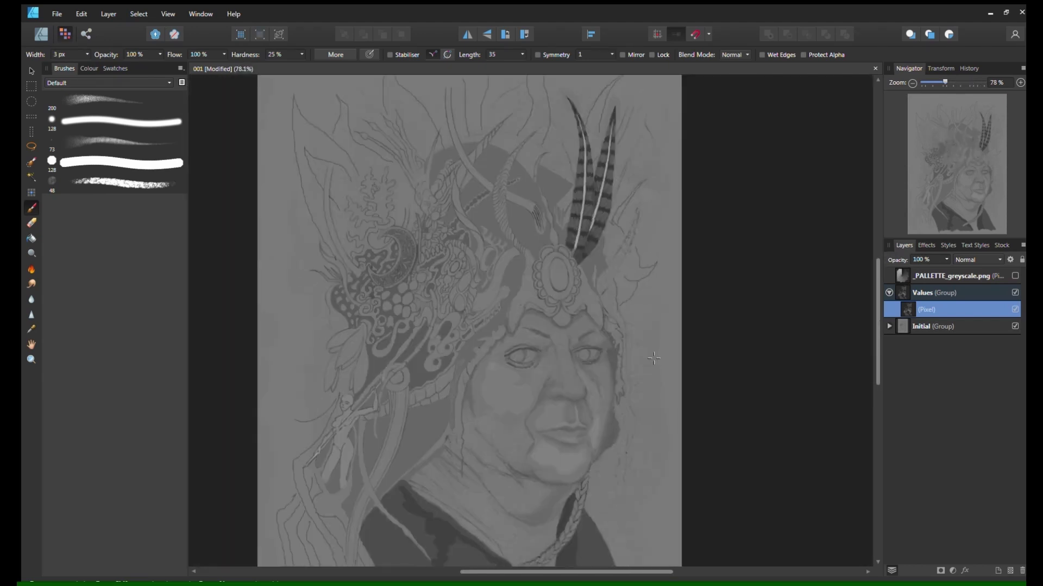
Outline and fill the background around the branching coral ornament above the crescent with grey, gradually enlarging the brush
scroll(402, 327, up, 5)
scroll(402, 327, down, 1)
key(bracketright)
key(bracketright)
key(bracketright)
mouse_move(399, 335)
mouse_down()
mouse_move(411, 292)
mouse_move(404, 223)
mouse_move(416, 215)
mouse_move(427, 332)
mouse_move(460, 310)
mouse_move(417, 195)
mouse_up()
key(bracketleft)
mouse_move(439, 335)
mouse_down()
mouse_move(448, 342)
mouse_move(388, 323)
mouse_move(369, 280)
mouse_move(373, 222)
mouse_up()
key(bracketright)
drag(381, 268, 383, 222)
key(bracketright)
mouse_move(392, 223)
mouse_down()
mouse_move(388, 303)
mouse_move(399, 212)
mouse_move(321, 173)
mouse_move(356, 156)
mouse_move(369, 187)
mouse_move(380, 181)
mouse_up()
Extend the grey fill down the coral ornament's outer side to the crescent with an 8.3 px brush, refining its edges at 6 px
key(bracketright)
key(bracketright)
scroll(295, 292, up, 1)
drag(295, 292, 422, 255)
mouse_move(417, 229)
mouse_down()
mouse_move(377, 260)
mouse_move(349, 390)
mouse_up()
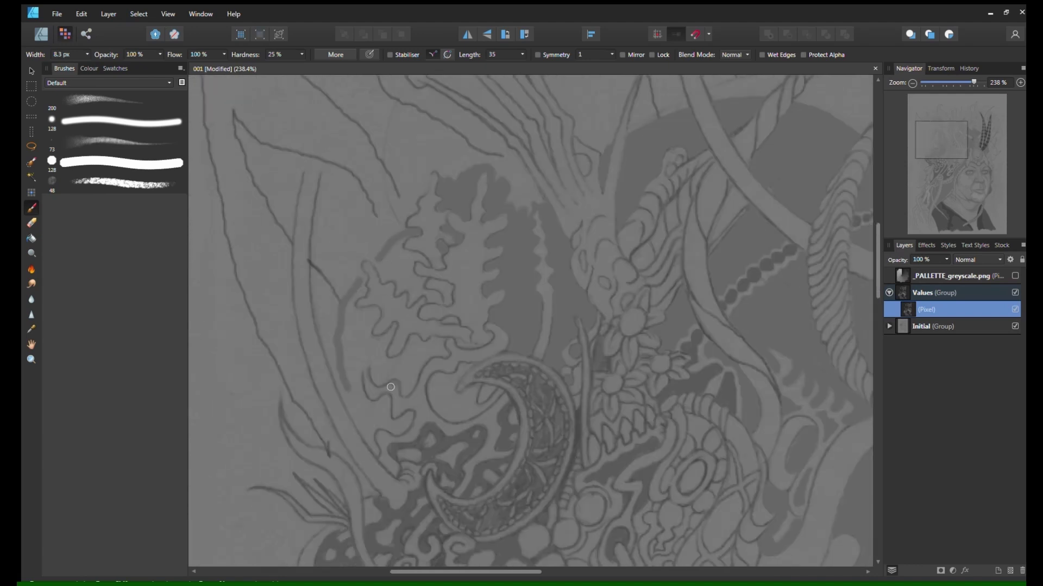
scroll(391, 386, down, 1)
key(bracketleft)
key(bracketleft)
mouse_move(399, 197)
mouse_down()
mouse_move(424, 214)
mouse_move(407, 253)
mouse_move(409, 232)
mouse_move(380, 213)
mouse_move(353, 263)
mouse_move(362, 357)
mouse_move(383, 369)
mouse_move(359, 309)
mouse_move(423, 326)
mouse_move(404, 320)
mouse_up()
mouse_move(393, 280)
mouse_down()
mouse_move(369, 315)
mouse_move(356, 288)
mouse_up()
drag(941, 143, 947, 135)
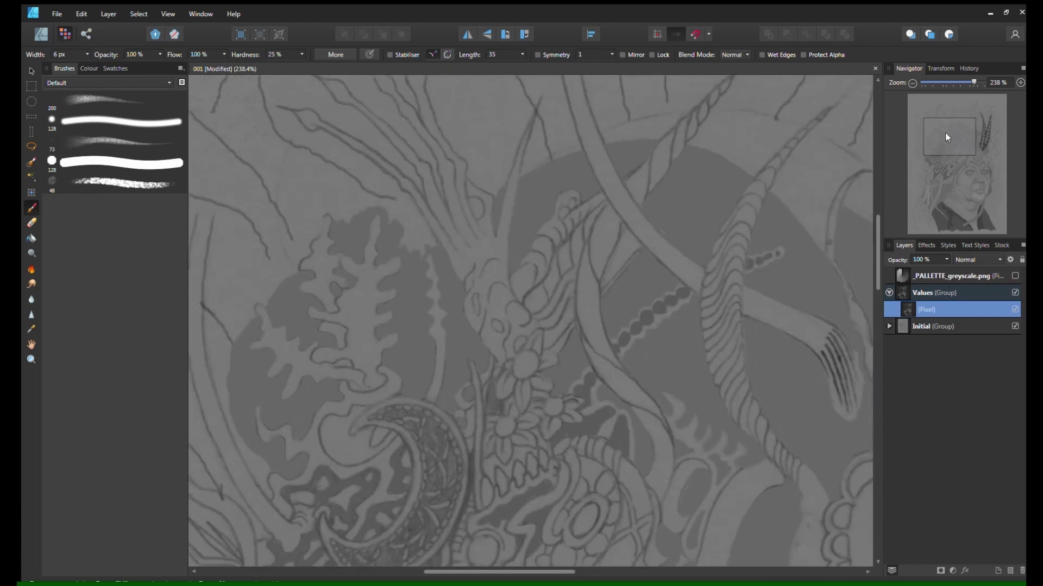
Smudge the outer edges of the grey area above the coral and beside the tall spike with a 12.4 px smudge brush
mouse_move(974, 82)
mouse_down()
mouse_move(930, 82)
mouse_move(969, 82)
mouse_up()
click(31, 284)
key(bracketleft)
key(bracketleft)
key(bracketleft)
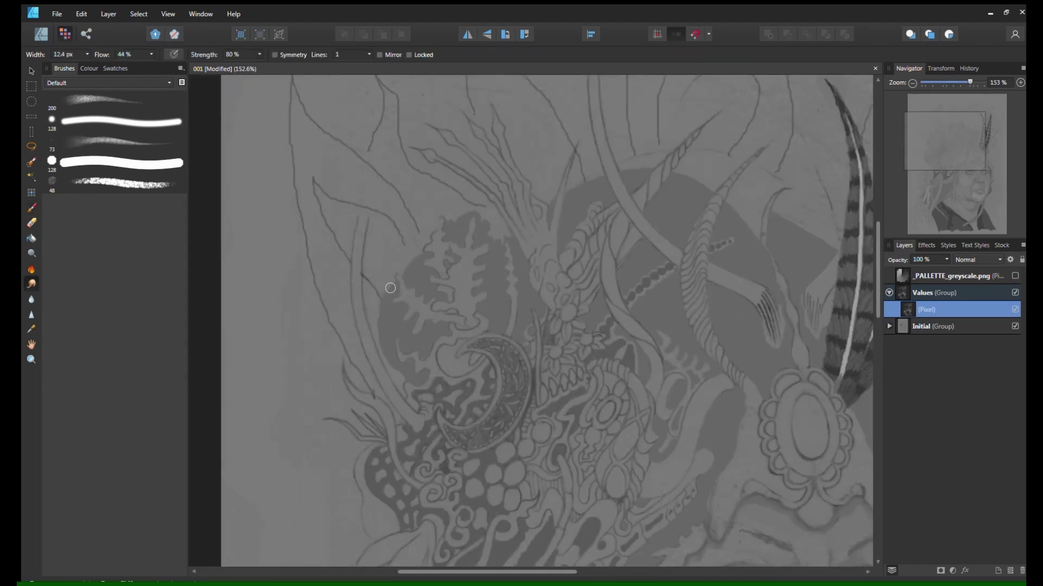
mouse_move(390, 288)
mouse_down()
mouse_move(379, 268)
mouse_move(413, 274)
mouse_move(400, 256)
mouse_move(454, 213)
mouse_up()
key(b)
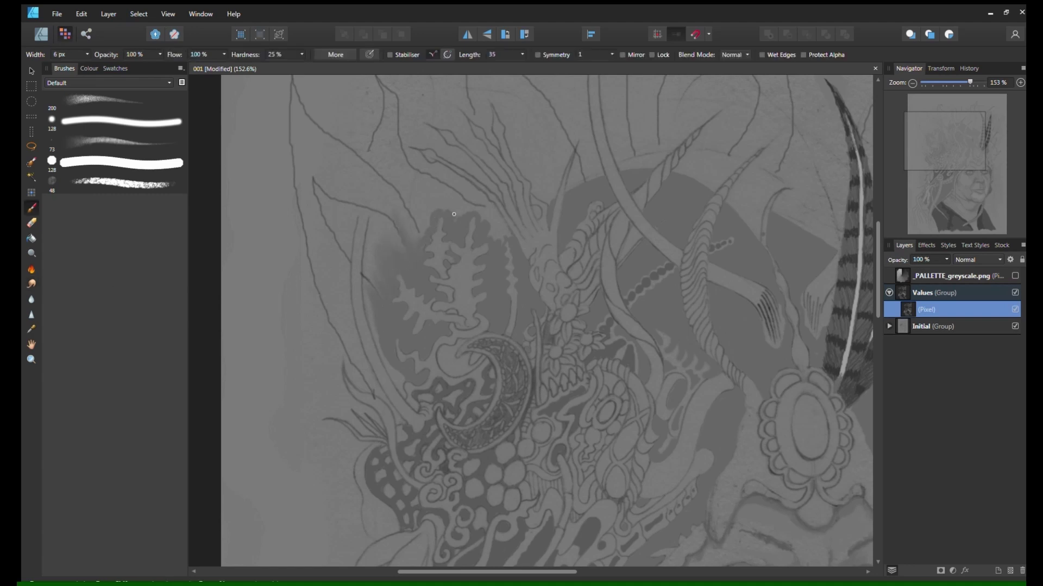
click(31, 283)
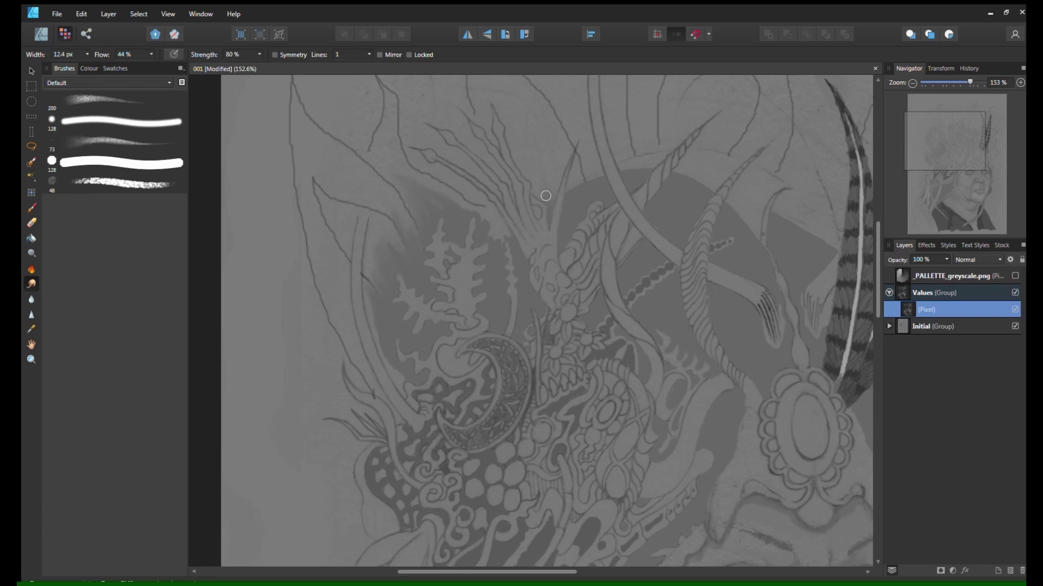
drag(545, 196, 564, 178)
scroll(551, 193, up, 1)
key(b)
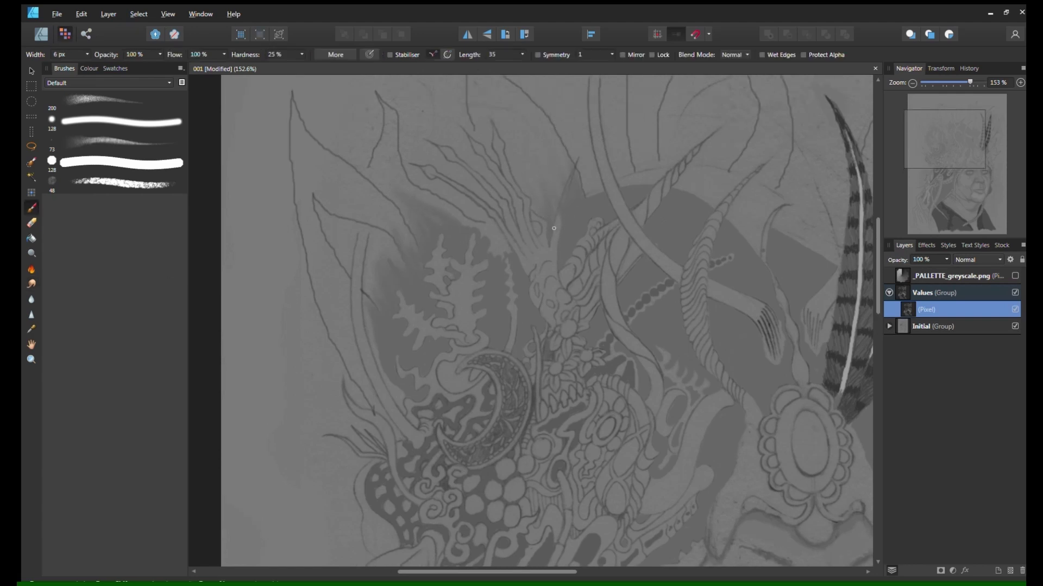
Paint a thin light diagonal rod behind the curved horn and the twisted rope with a 2.3 px brush
scroll(579, 139, up, 4)
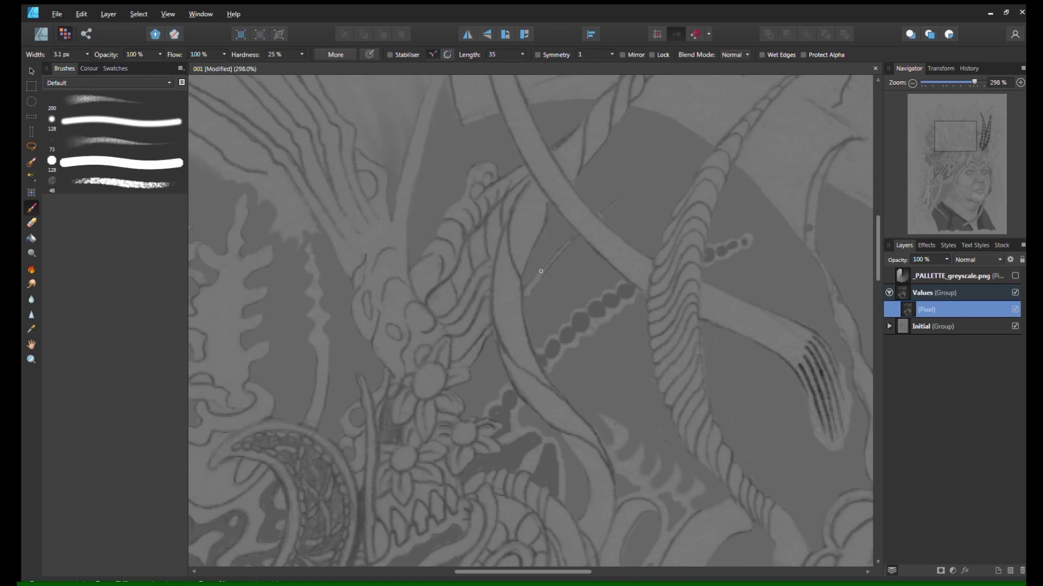
scroll(642, 198, up, 4)
key(bracketleft)
drag(360, 421, 476, 282)
drag(526, 234, 792, 78)
drag(359, 438, 487, 292)
drag(539, 240, 649, 163)
scroll(649, 163, down, 4)
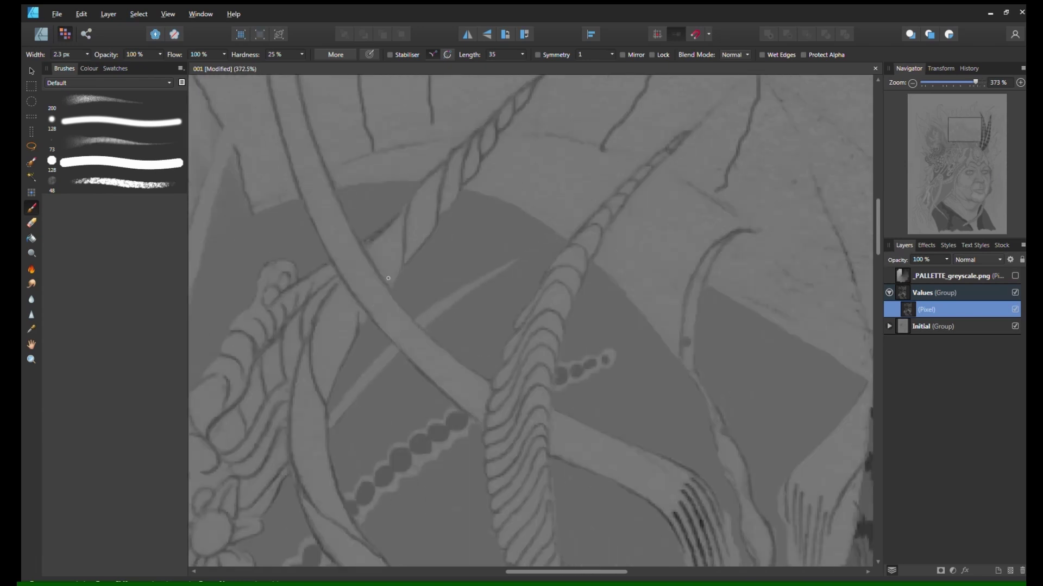
Paint grey shading along the outer edge of the spotted ornament above the leaves
key(ctrl+0)
scroll(403, 359, up, 4)
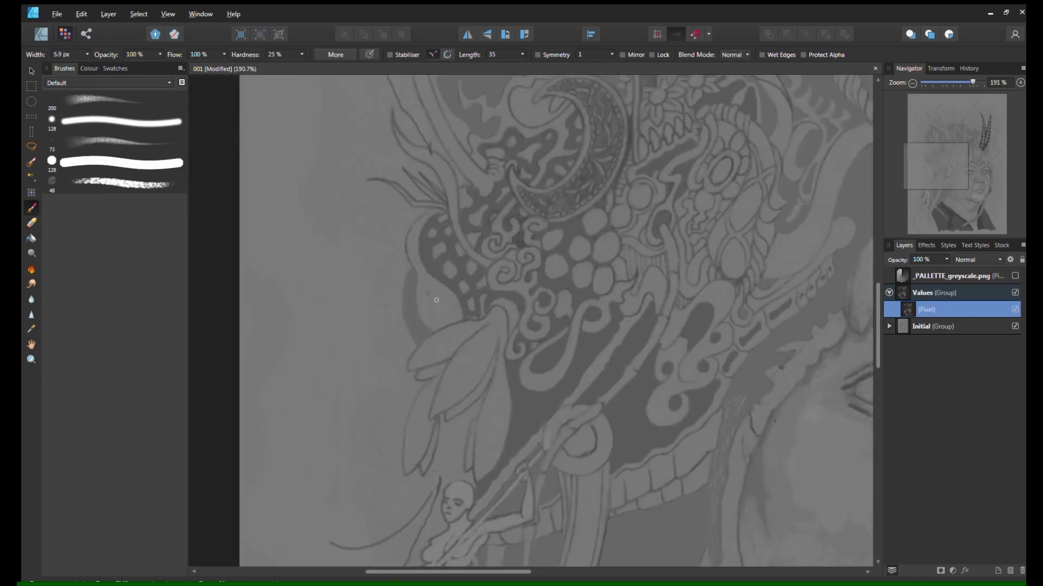
scroll(443, 291, down, 2)
mouse_move(436, 265)
mouse_down()
mouse_move(462, 261)
mouse_move(415, 341)
mouse_move(439, 292)
mouse_up()
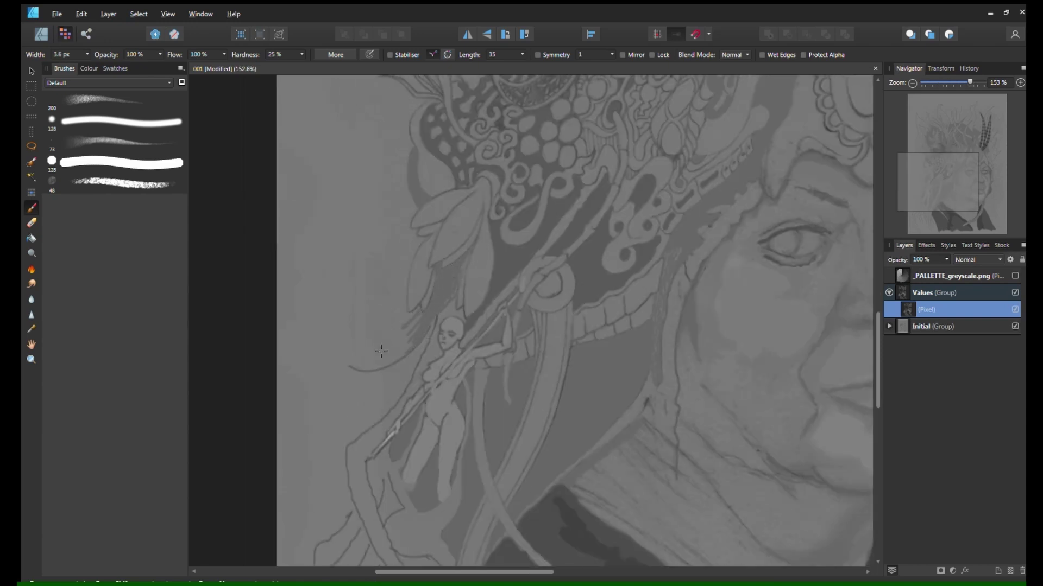
Paint over the old flowing lines below the small figure with light grey of lightness 48, reducing the brush to 13 px
key(ctrl+0)
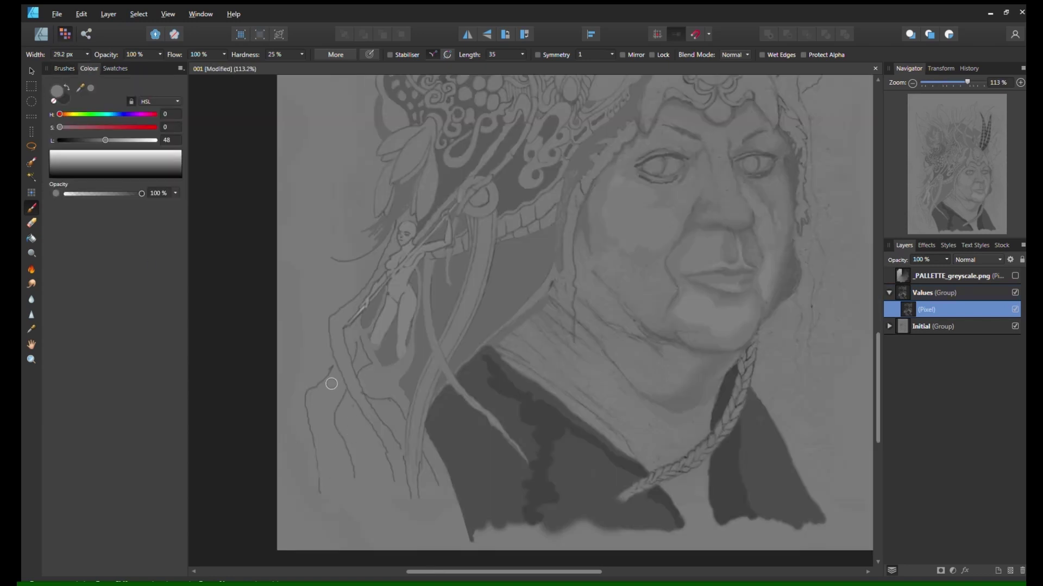
mouse_move(332, 369)
mouse_down()
mouse_move(312, 435)
mouse_move(333, 431)
mouse_move(372, 366)
mouse_up()
key(bracketleft)
key(bracketleft)
drag(343, 331, 390, 453)
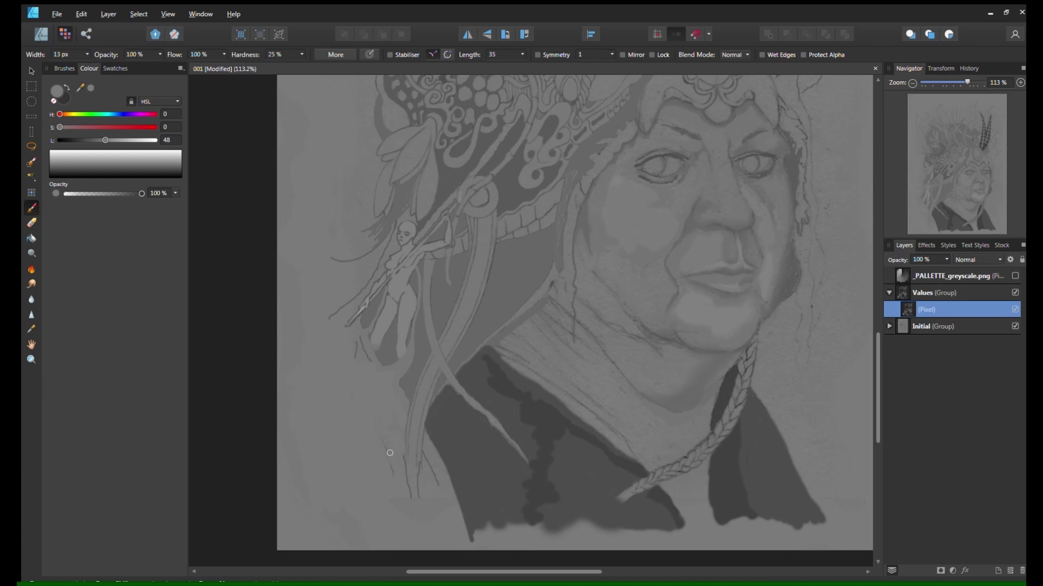
Draw new curved fold lines below the small figure with a sampled dark grey of lightness 30 and a 2.6 px brush
alt+click(450, 405)
key(bracketleft)
key(bracketleft)
key(bracketleft)
mouse_move(330, 325)
mouse_down()
mouse_move(404, 497)
mouse_move(364, 487)
mouse_move(377, 524)
mouse_up()
drag(307, 362, 340, 528)
drag(286, 392, 277, 403)
drag(278, 424, 308, 530)
drag(278, 489, 284, 539)
drag(405, 497, 411, 511)
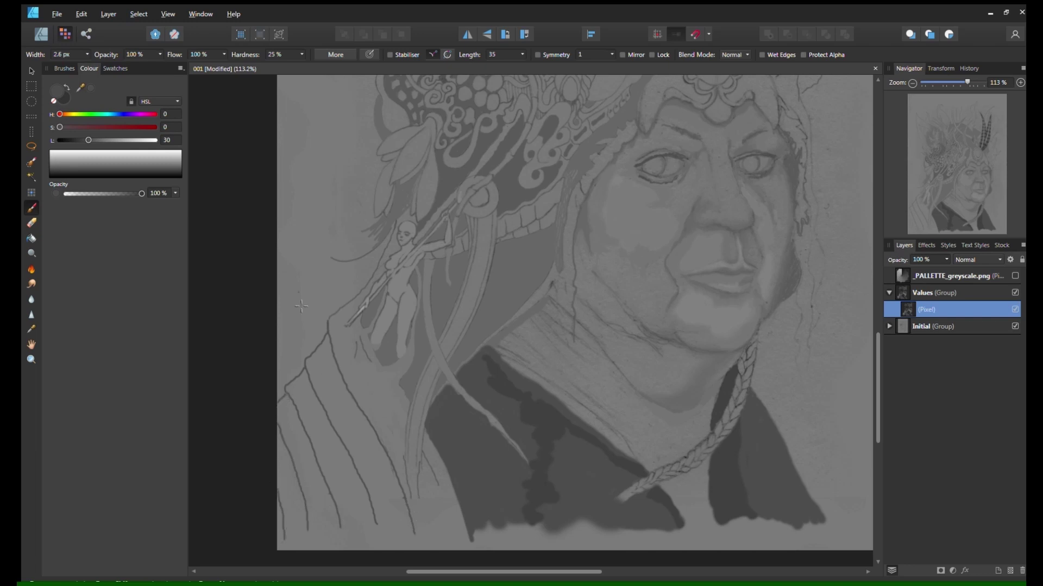
Draw a long contour line from the headdress to the canvas edge above the folds, and sample the nearby grey with a larger brush
scroll(456, 442, down, 3)
drag(409, 289, 360, 332)
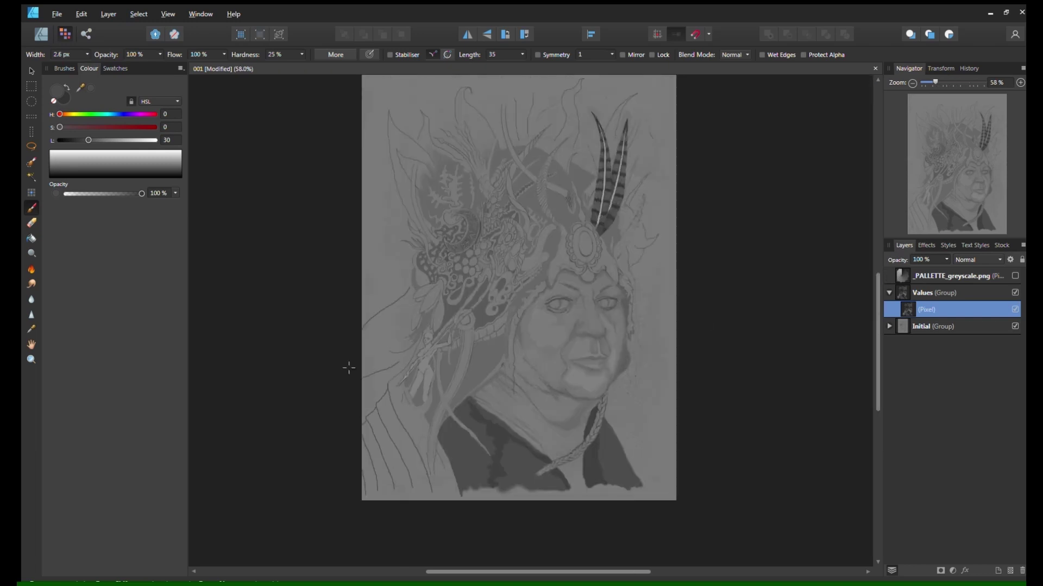
key(bracketright)
key(bracketright)
key(bracketright)
alt+click(379, 353)
key(bracketright)
key(bracketright)
key(bracketright)
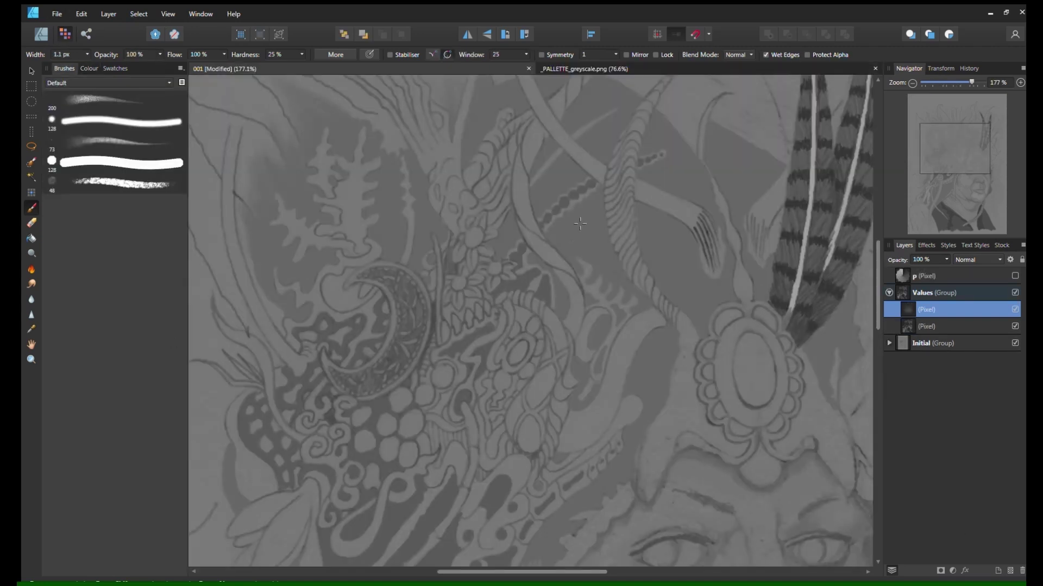
mouse_move(574, 228)
mouse_down()
mouse_move(572, 245)
mouse_move(575, 229)
mouse_up()
mouse_move(581, 204)
mouse_down()
mouse_move(576, 225)
mouse_move(601, 245)
mouse_move(550, 236)
mouse_up()
drag(572, 250, 572, 263)
mouse_move(566, 227)
mouse_down()
mouse_move(561, 220)
mouse_move(591, 259)
mouse_up()
mouse_move(583, 228)
mouse_down()
mouse_move(597, 217)
mouse_move(562, 251)
mouse_up()
mouse_move(581, 223)
mouse_down()
mouse_move(596, 213)
mouse_move(601, 239)
mouse_move(589, 255)
mouse_up()
mouse_move(575, 252)
mouse_down()
mouse_move(584, 255)
mouse_move(559, 250)
mouse_move(551, 233)
mouse_move(575, 214)
mouse_move(562, 234)
mouse_up()
click(89, 140)
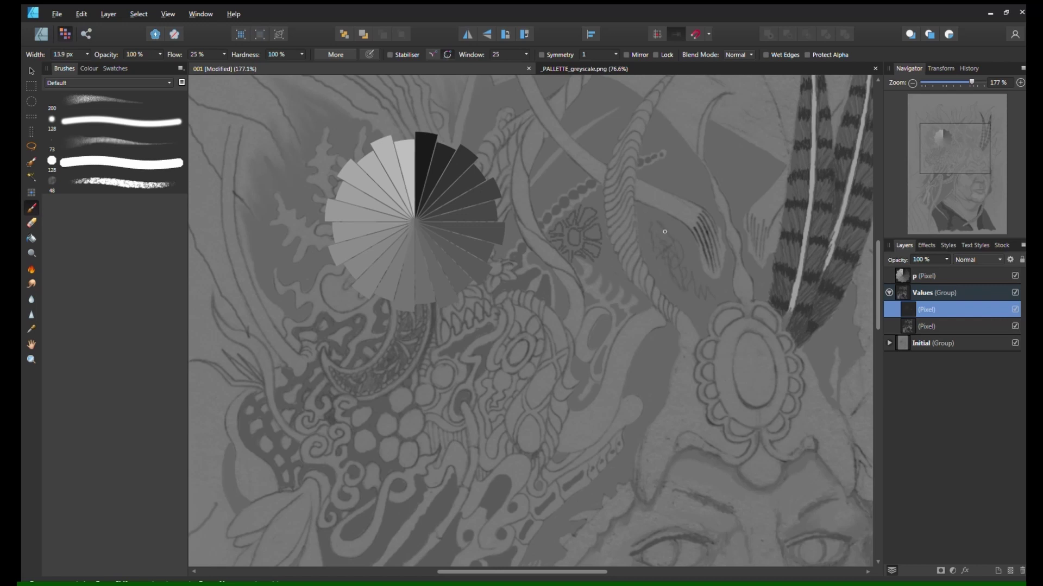
drag(692, 178, 699, 191)
mouse_move(678, 151)
mouse_down()
mouse_move(688, 177)
mouse_move(662, 179)
mouse_up()
click(1022, 570)
Sketch a petalled flower below the bead string on a new pixel layer and set the layer's opacity to 59%
click(1010, 570)
click(1015, 276)
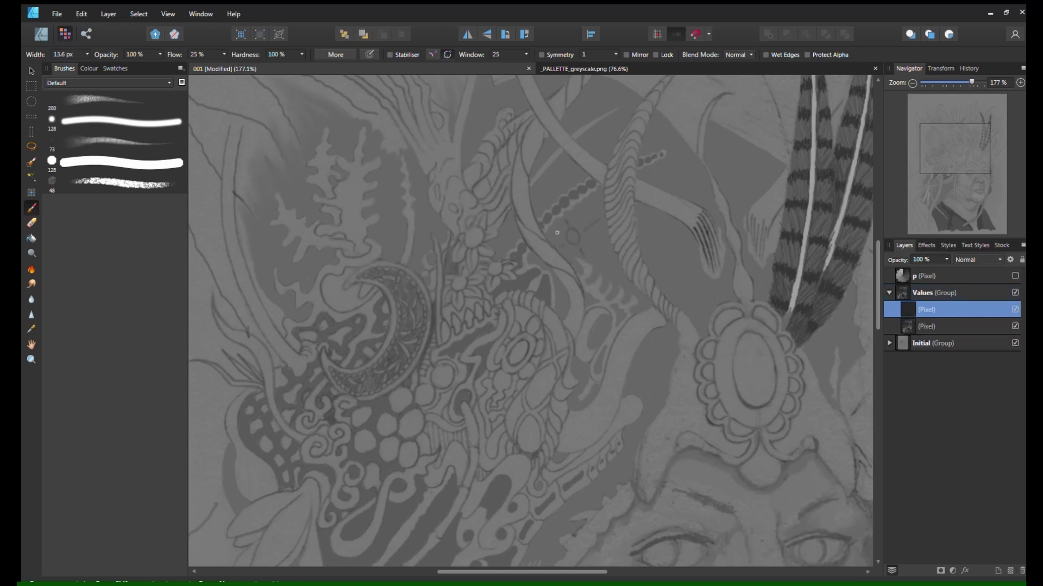
mouse_move(581, 207)
mouse_down()
mouse_move(558, 236)
mouse_move(567, 257)
mouse_move(596, 245)
mouse_move(582, 237)
mouse_move(586, 257)
mouse_move(581, 234)
mouse_up()
mouse_move(580, 239)
mouse_down()
mouse_move(600, 246)
mouse_move(565, 241)
mouse_up()
drag(578, 225, 582, 208)
drag(609, 260, 584, 254)
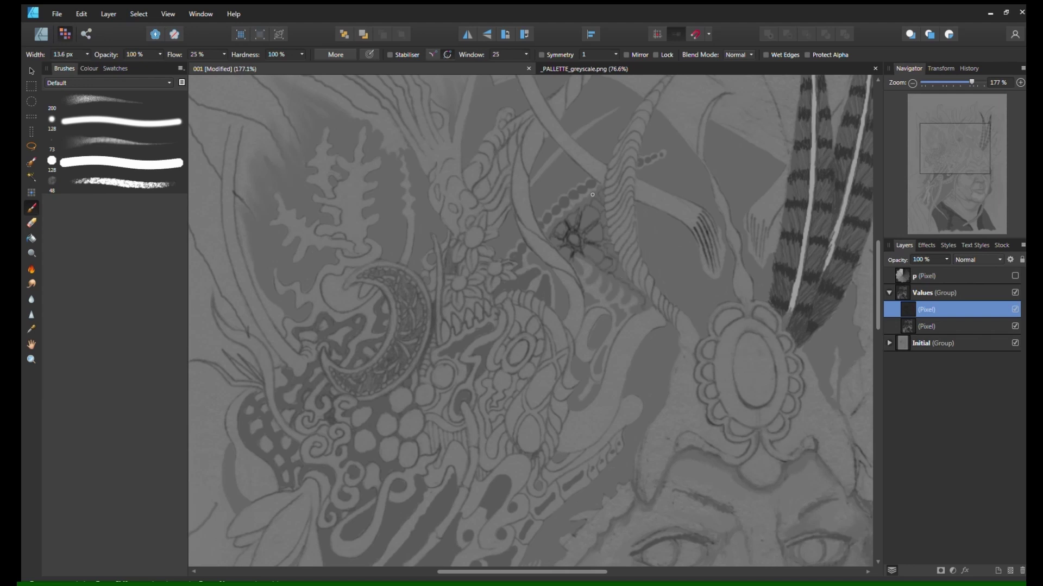
drag(592, 194, 612, 259)
drag(943, 265, 912, 269)
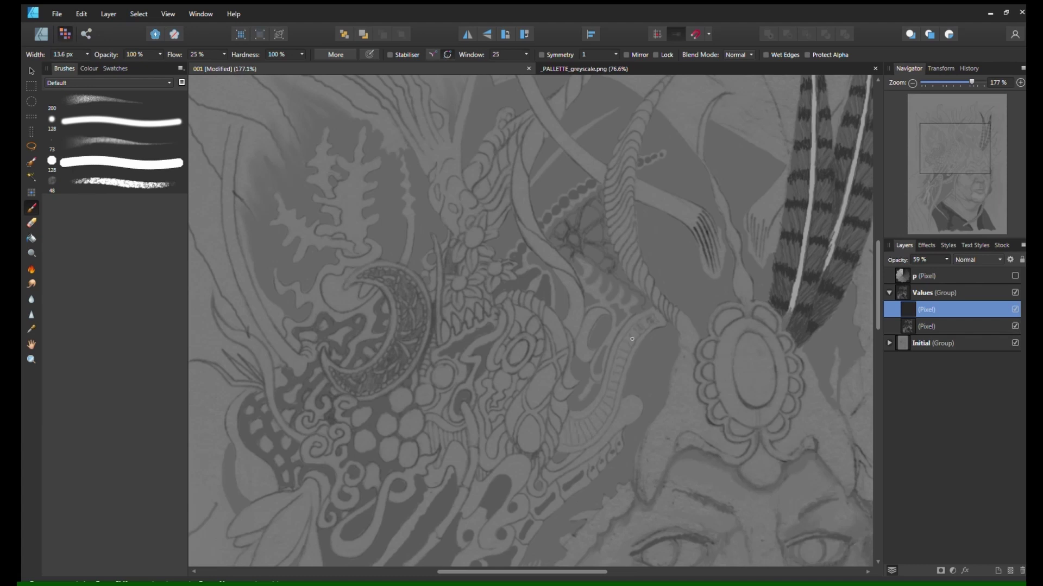
Draw fine decorative lines along the curved band, in the grey areas behind the ropes and inside the tall leaf
mouse_move(632, 339)
mouse_down()
mouse_move(600, 415)
mouse_move(567, 441)
mouse_up()
drag(953, 146, 955, 140)
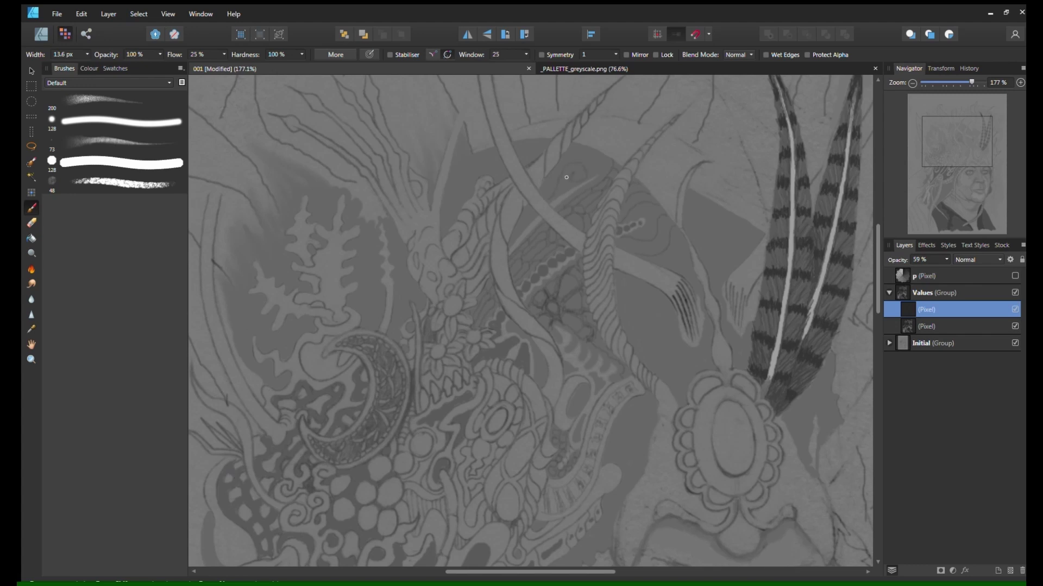
scroll(458, 240, up, 4)
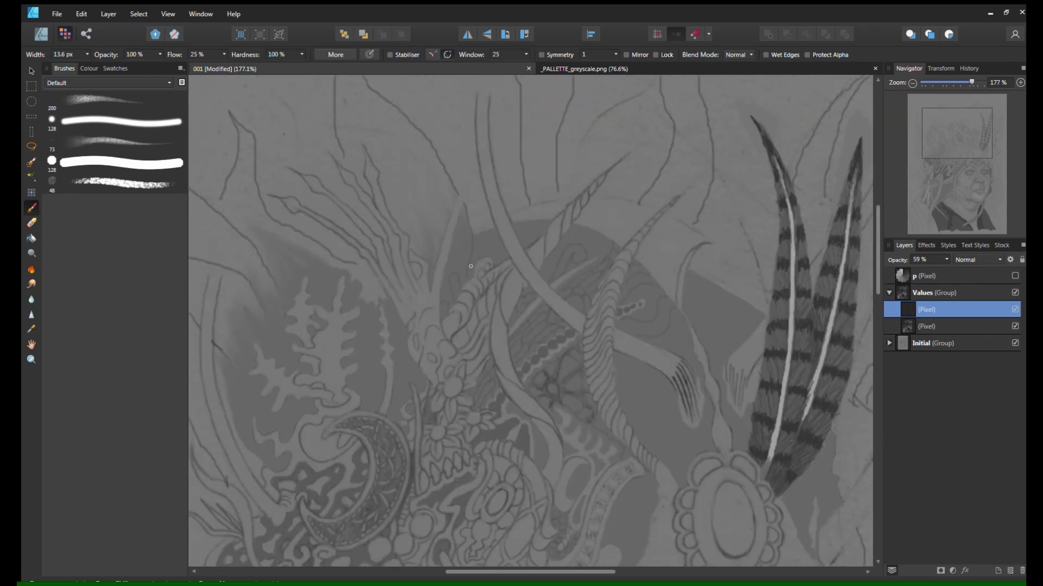
drag(470, 266, 537, 353)
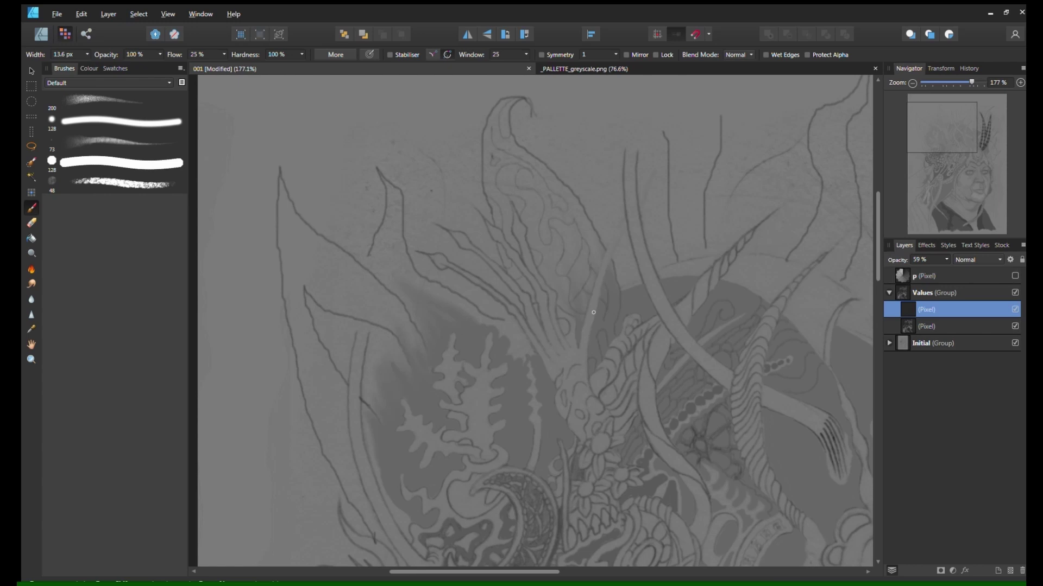
Move the greyscale palette wheel away from the ornaments and sample its near-black of lightness 10 for the sketch layer
key(ctrl+v)
drag(558, 367, 342, 114)
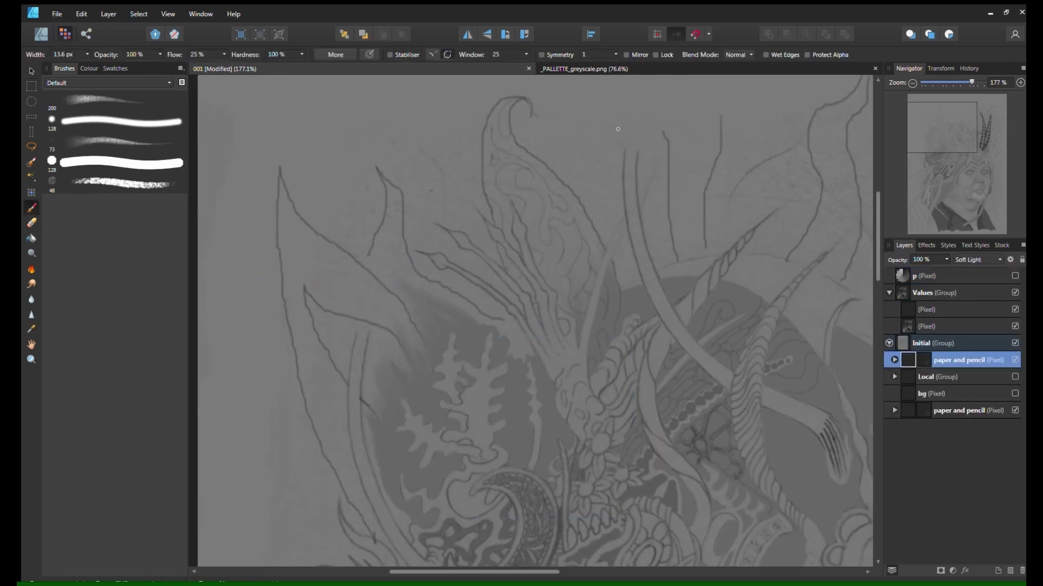
click(926, 309)
click(89, 69)
click(1014, 276)
alt+click(335, 119)
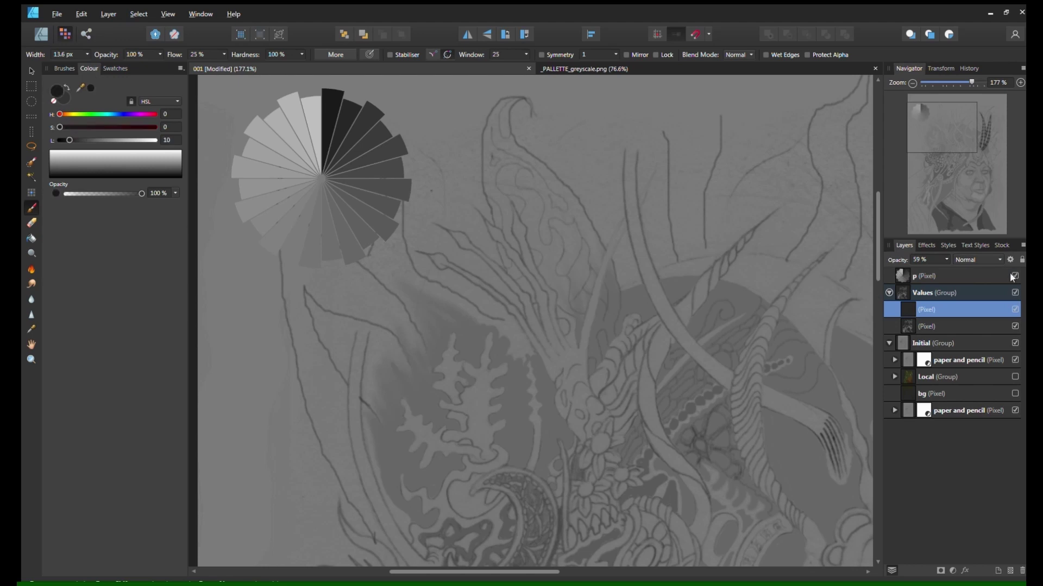
click(1014, 276)
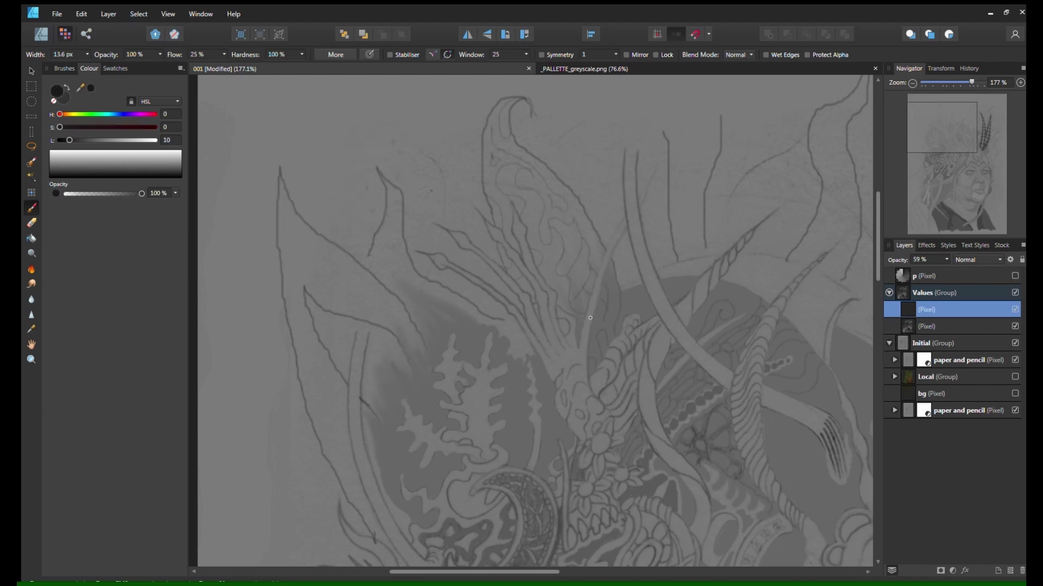
Darken the flower's centre and petal gaps with near-black, undoing the last stroke
key(ctrl+0)
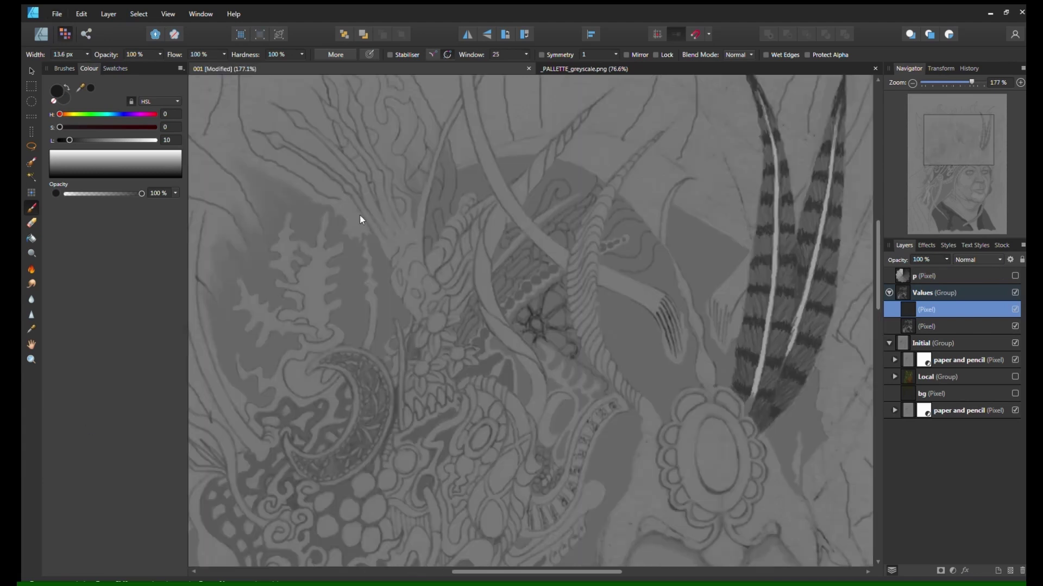
mouse_move(530, 326)
mouse_down()
mouse_move(536, 319)
mouse_move(546, 334)
mouse_up()
key(ctrl+z)
Move the palette wheel close to the ornaments, sample a dark grey of lightness 28 through test strokes, and hide the wheel
click(1014, 276)
key(v)
drag(202, 90, 496, 481)
key(b)
alt+click(495, 425)
mouse_move(621, 324)
mouse_down()
mouse_move(650, 359)
mouse_move(623, 352)
mouse_up()
alt+click(511, 434)
alt+click(514, 453)
key(ctrl+z)
scroll(613, 350, down, 1)
click(1015, 276)
Darken the segments along the curved band on the sketch layer and soften the flower's lines with the eraser at 20% opacity
mouse_move(954, 137)
mouse_down()
mouse_move(948, 162)
mouse_move(950, 145)
mouse_up()
scroll(636, 366, up, 2)
click(945, 310)
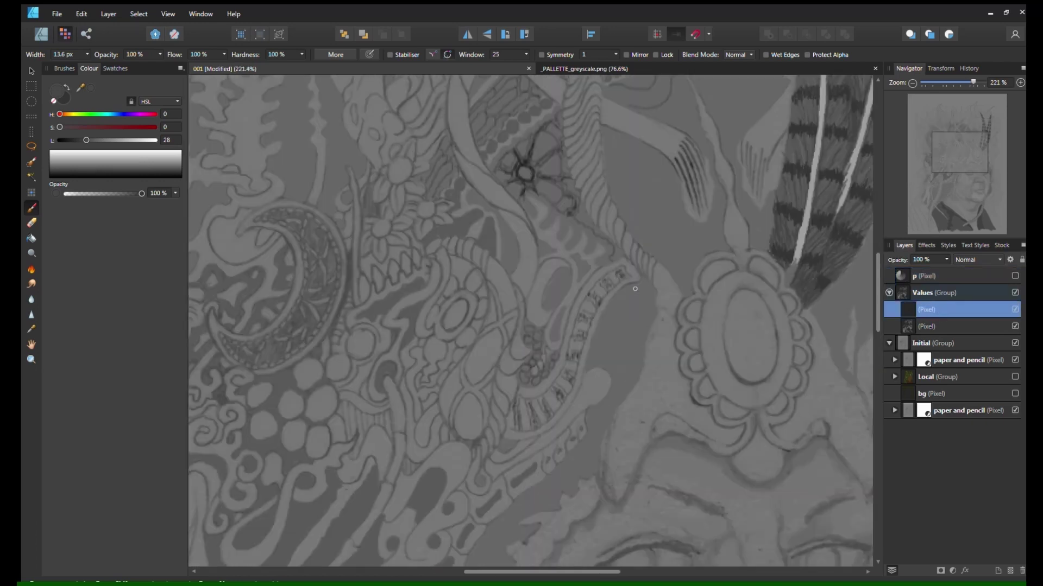
mouse_move(616, 267)
mouse_down()
mouse_move(598, 280)
mouse_move(547, 398)
mouse_up()
scroll(611, 329, down, 3)
key(e)
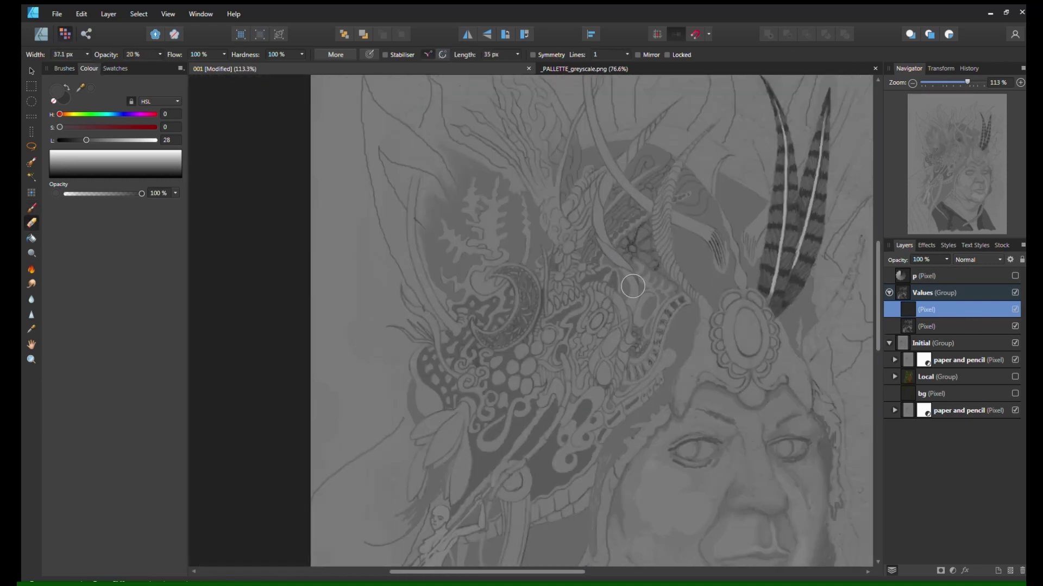
key(b)
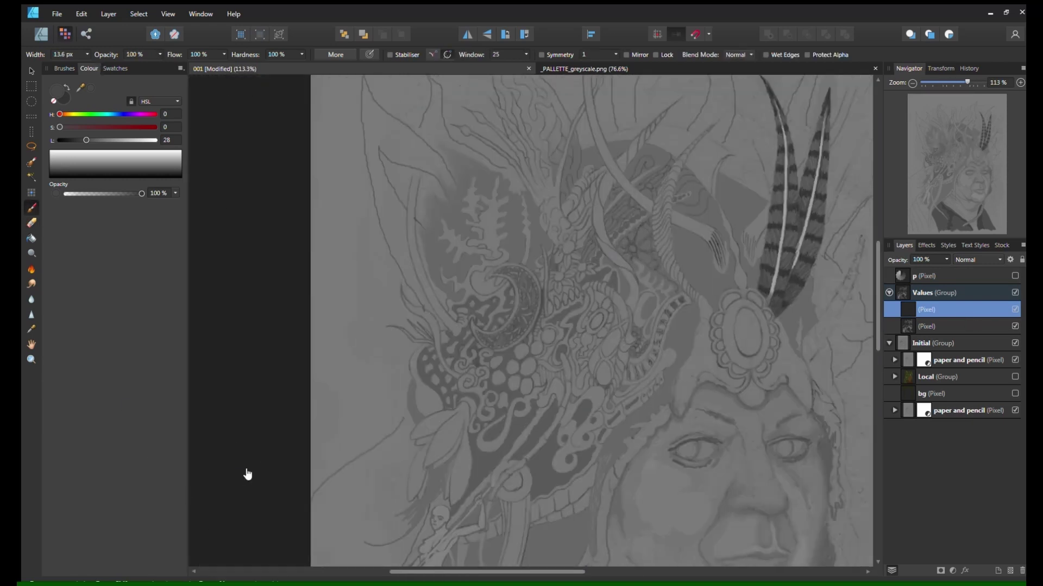
Add short dark guide strokes to the plain grey area between the small figure and the broad strap
scroll(767, 316, down, 3)
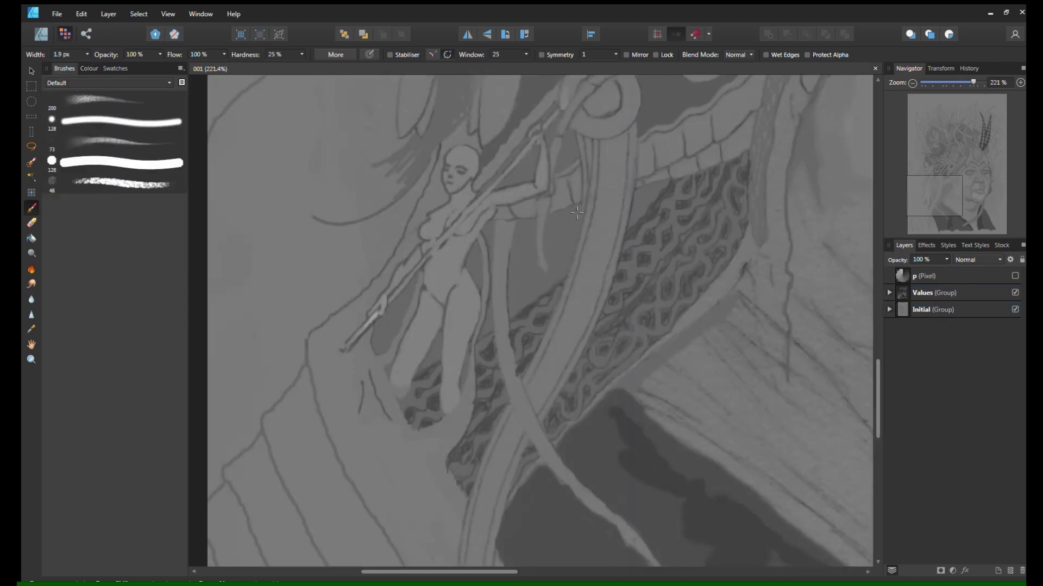
key(ctrl+minus)
key(ctrl+minus)
drag(551, 271, 524, 294)
scroll(585, 308, up, 4)
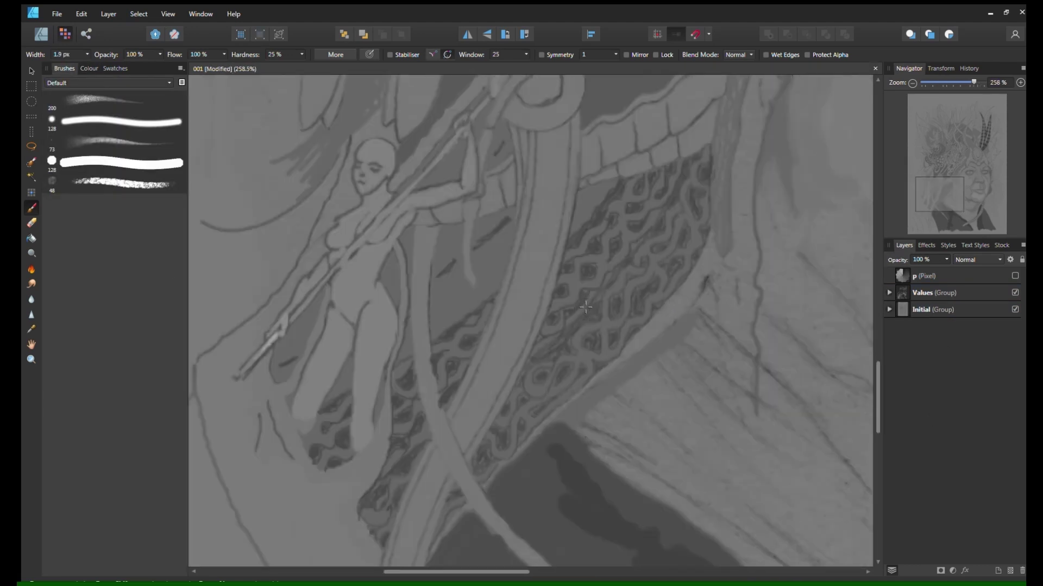
Draw an interlaced wavy pattern over the grey area between the figure and the strap on a new pixel layer, and save the document
key(ctrl+shift+n)
scroll(532, 263, down, 2)
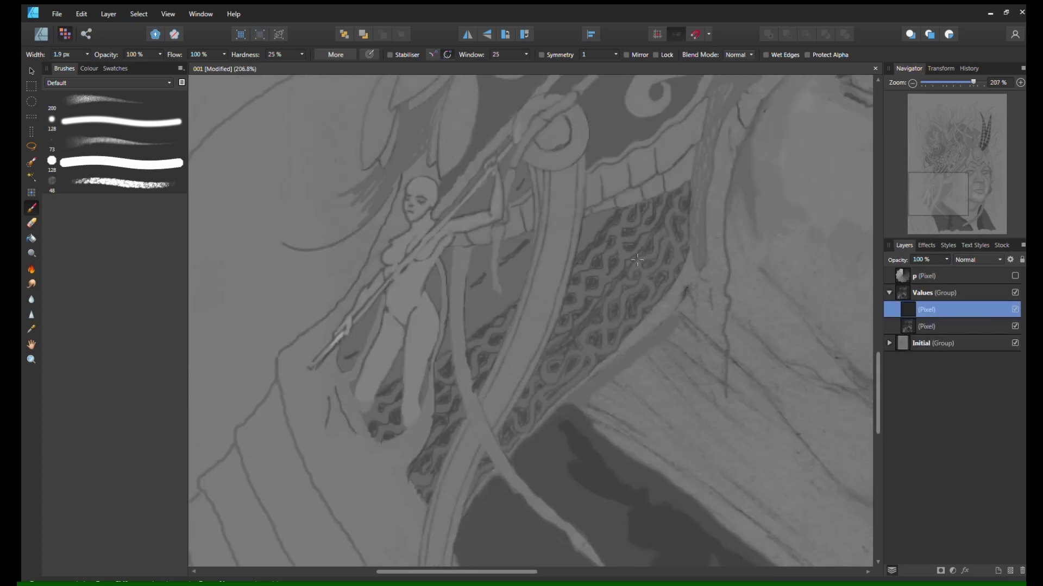
mouse_move(533, 263)
mouse_down()
mouse_move(469, 312)
mouse_move(486, 334)
mouse_move(523, 274)
mouse_move(506, 304)
mouse_move(516, 312)
mouse_move(491, 340)
mouse_move(382, 403)
mouse_move(402, 375)
mouse_move(358, 407)
mouse_up()
drag(452, 352, 442, 375)
mouse_move(466, 325)
mouse_down()
mouse_move(481, 311)
mouse_move(486, 342)
mouse_move(511, 318)
mouse_move(502, 296)
mouse_move(531, 259)
mouse_move(589, 247)
mouse_move(581, 258)
mouse_move(600, 231)
mouse_move(582, 259)
mouse_up()
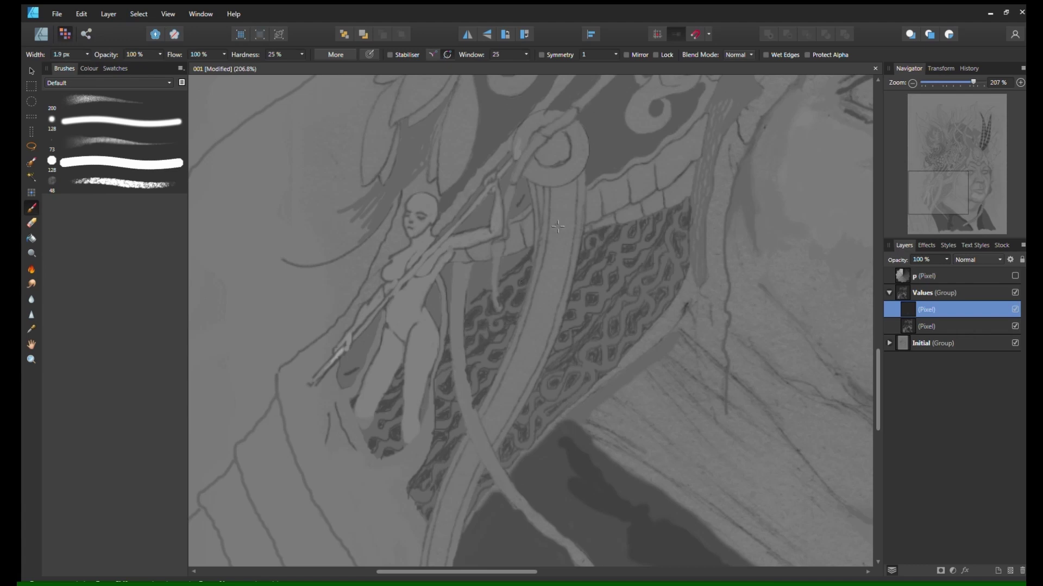
drag(514, 230, 607, 258)
key(ctrl+s)
Extend the wavy pattern into the small grey gaps beside the figure's torso and thigh with the 1.9 px brush
mouse_move(625, 224)
mouse_down()
mouse_move(611, 286)
mouse_move(572, 312)
mouse_move(570, 293)
mouse_move(584, 312)
mouse_move(576, 330)
mouse_move(586, 298)
mouse_up()
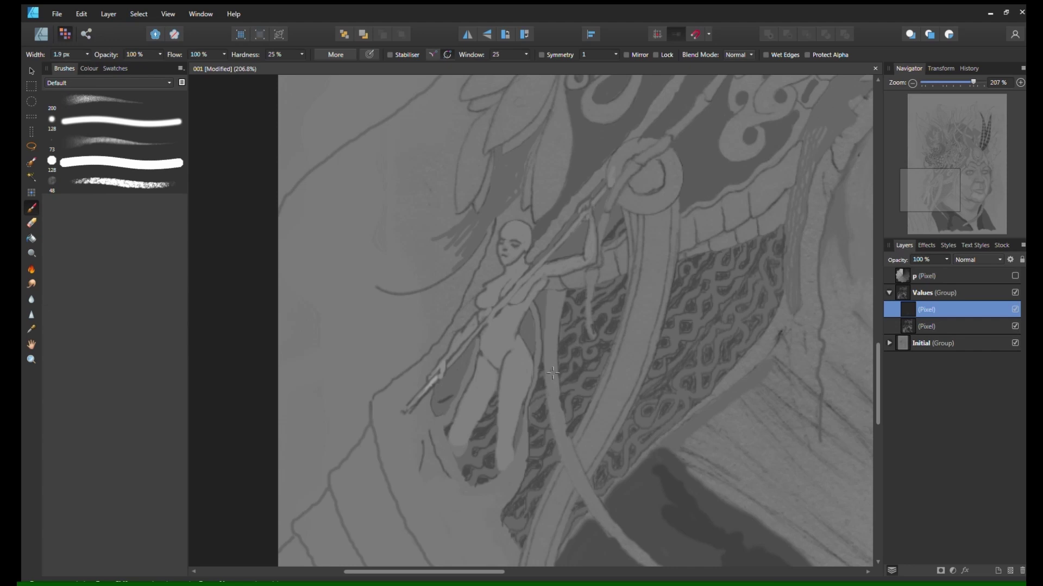
drag(532, 343, 534, 349)
mouse_move(451, 401)
mouse_down()
mouse_move(477, 351)
mouse_move(435, 418)
mouse_move(467, 354)
mouse_move(453, 392)
mouse_up()
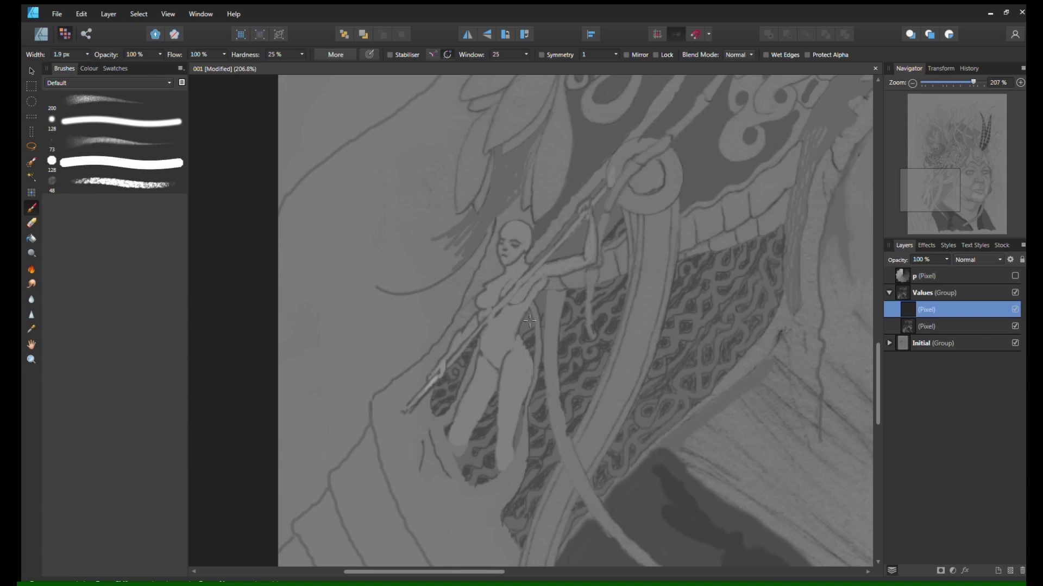
Extend the wavy pattern into the gaps below the small figure's raised arm and beside the waist with the 1.9 px brush
mouse_move(611, 212)
mouse_down()
mouse_move(591, 310)
mouse_move(614, 185)
mouse_move(624, 221)
mouse_move(537, 266)
mouse_move(573, 234)
mouse_move(554, 266)
mouse_move(579, 241)
mouse_move(565, 255)
mouse_move(568, 218)
mouse_move(557, 285)
mouse_up()
drag(603, 212, 600, 183)
mouse_move(541, 301)
mouse_down()
mouse_move(545, 316)
mouse_move(526, 337)
mouse_move(529, 323)
mouse_up()
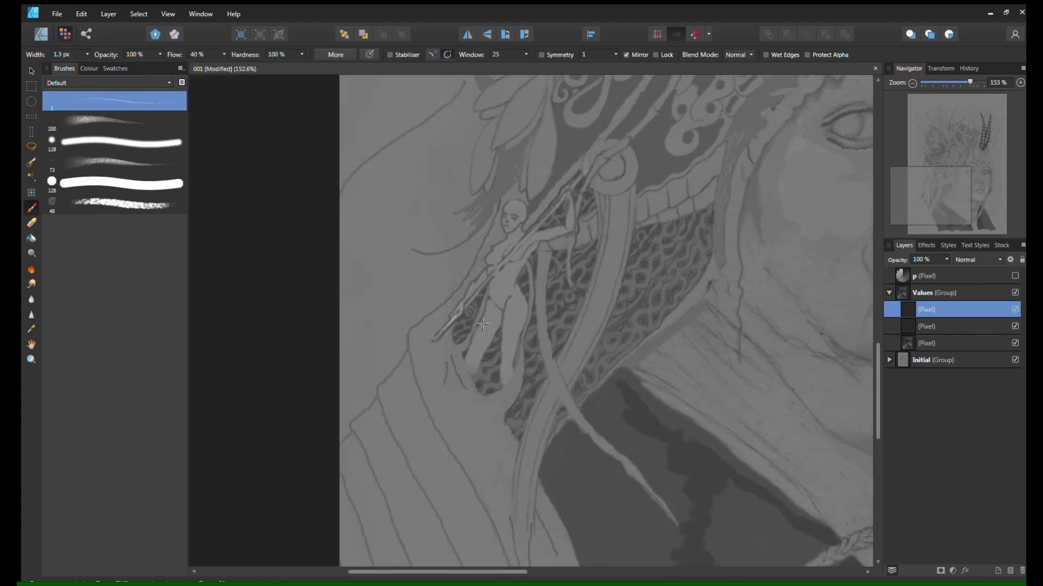
Sketch curved contour lines across the figure's legs on a new pixel layer with the 1.3 px brush
drag(474, 332, 485, 347)
drag(502, 343, 525, 322)
drag(471, 343, 483, 353)
drag(501, 349, 526, 325)
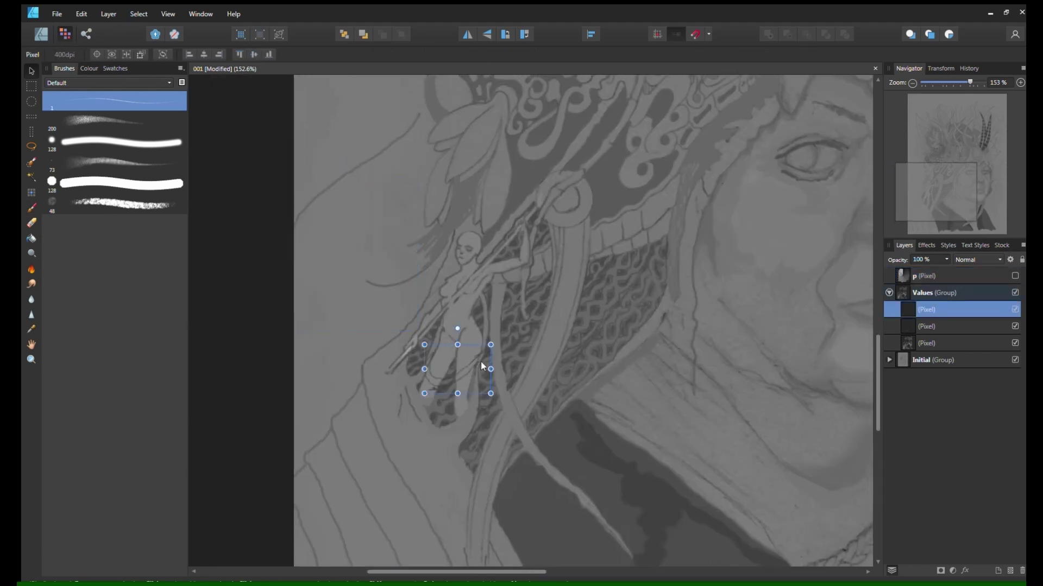
click(432, 387)
click(435, 379)
key(b)
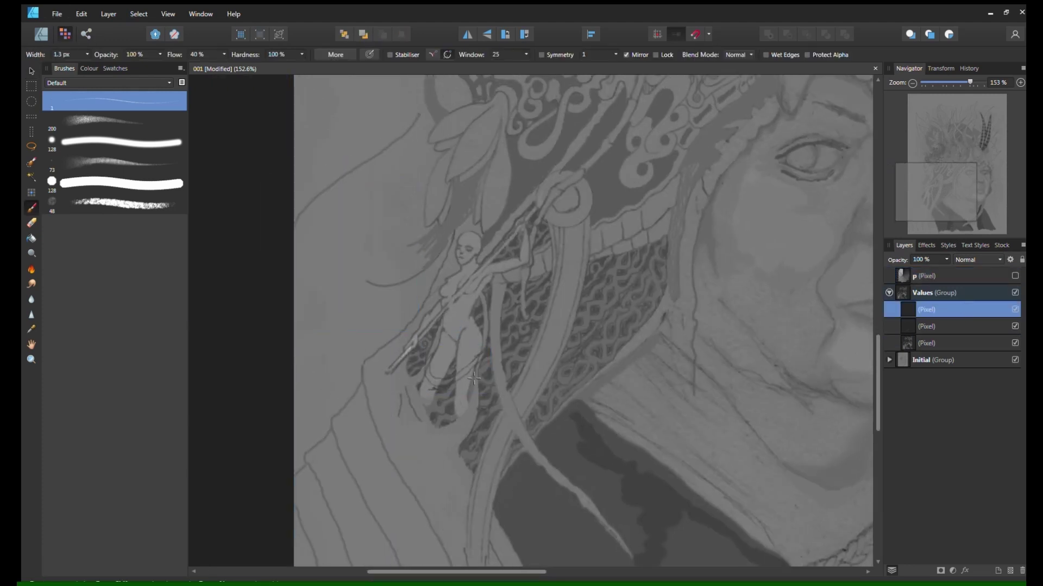
Paint over the figure's lower legs with plain background grey, enlarging the brush to about 7.3 px
key(bracketright)
key(bracketright)
key(bracketright)
key(bracketright)
key(bracketright)
key(bracketright)
mouse_move(435, 389)
mouse_down()
mouse_move(420, 380)
mouse_move(422, 396)
mouse_move(440, 403)
mouse_move(473, 372)
mouse_move(448, 406)
mouse_move(433, 403)
mouse_move(441, 429)
mouse_move(475, 398)
mouse_move(446, 422)
mouse_up()
key(bracketright)
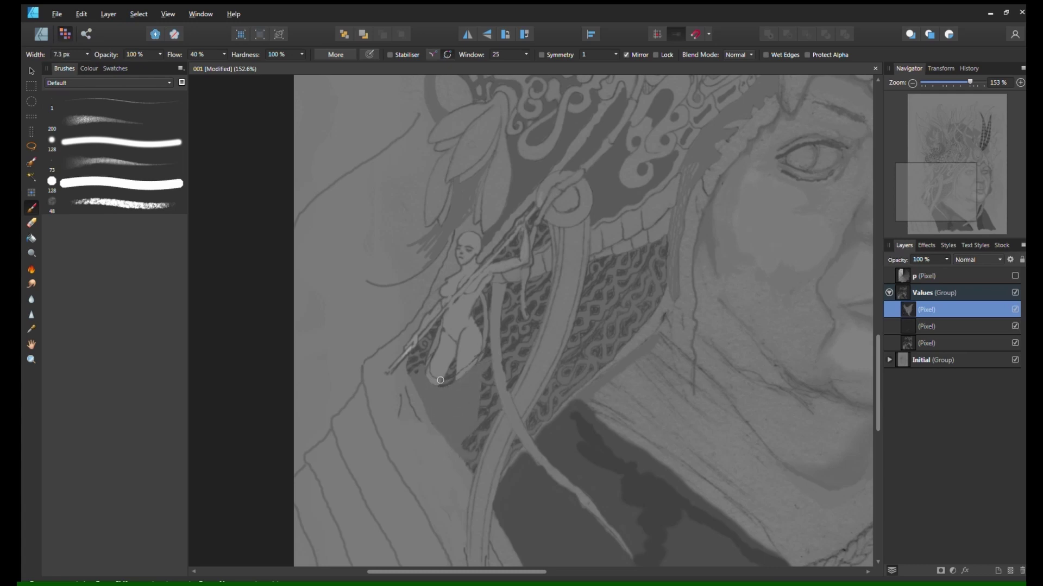
Paint a light grey curved shape below the figure's thighs with the 4.5 px brush and save the document
key(bracketleft)
key(bracketleft)
key(bracketleft)
mouse_move(428, 369)
mouse_down()
mouse_move(450, 385)
mouse_move(484, 355)
mouse_up()
mouse_move(430, 357)
mouse_down()
mouse_move(427, 369)
mouse_move(452, 386)
mouse_move(484, 355)
mouse_up()
drag(427, 372, 470, 366)
scroll(452, 384, down, 3)
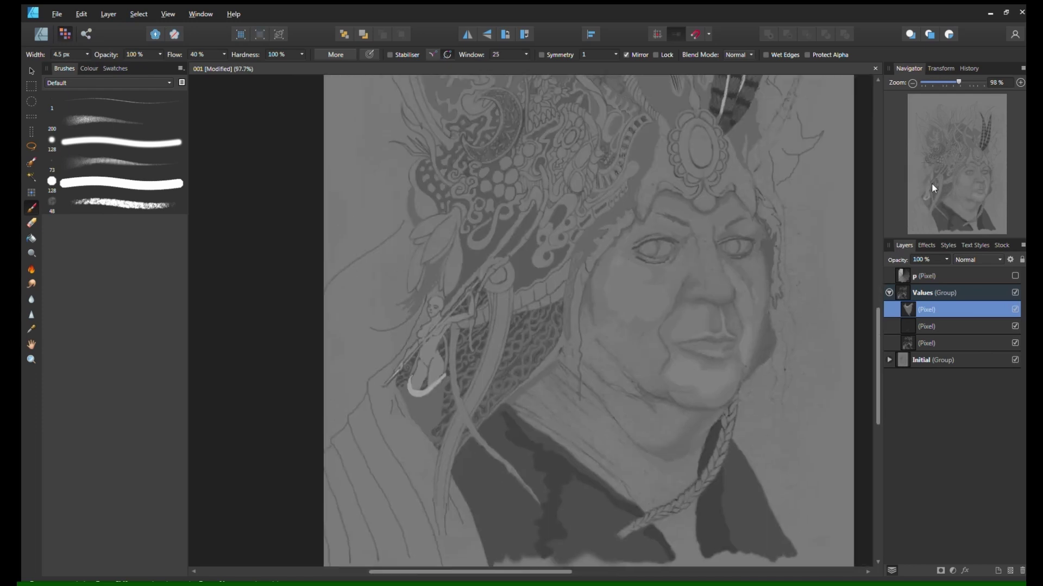
drag(453, 388, 459, 384)
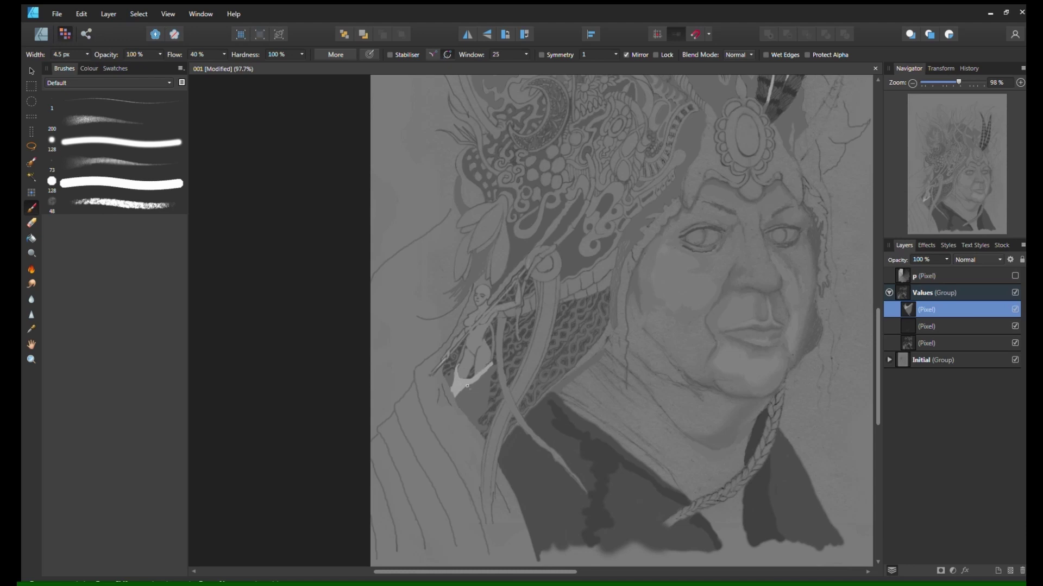
scroll(492, 395, up, 2)
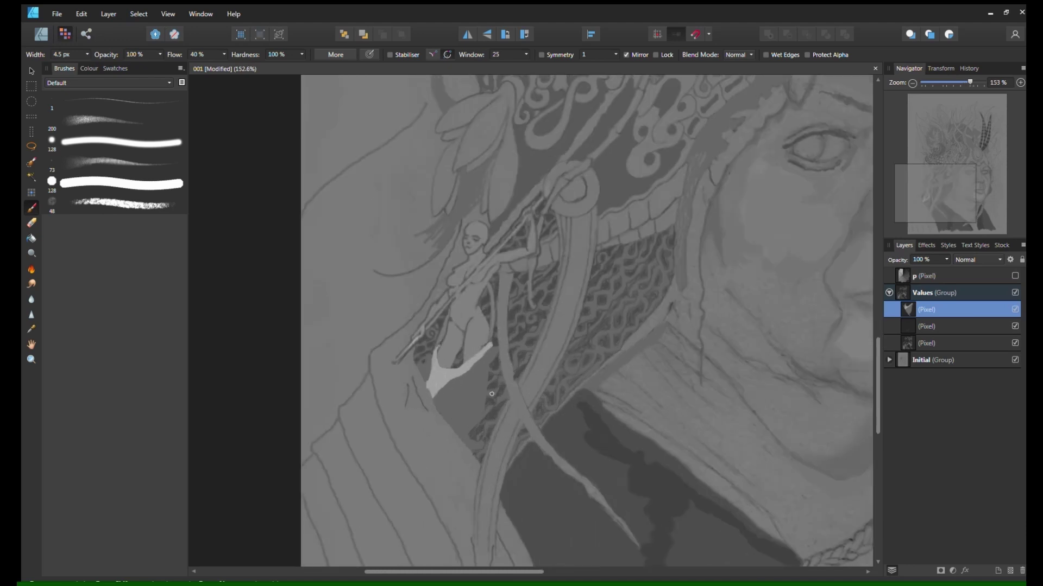
key(ctrl+s)
scroll(624, 441, down, 2)
scroll(625, 440, up, 5)
scroll(628, 442, down, 7)
scroll(505, 369, up, 4)
drag(954, 187, 927, 187)
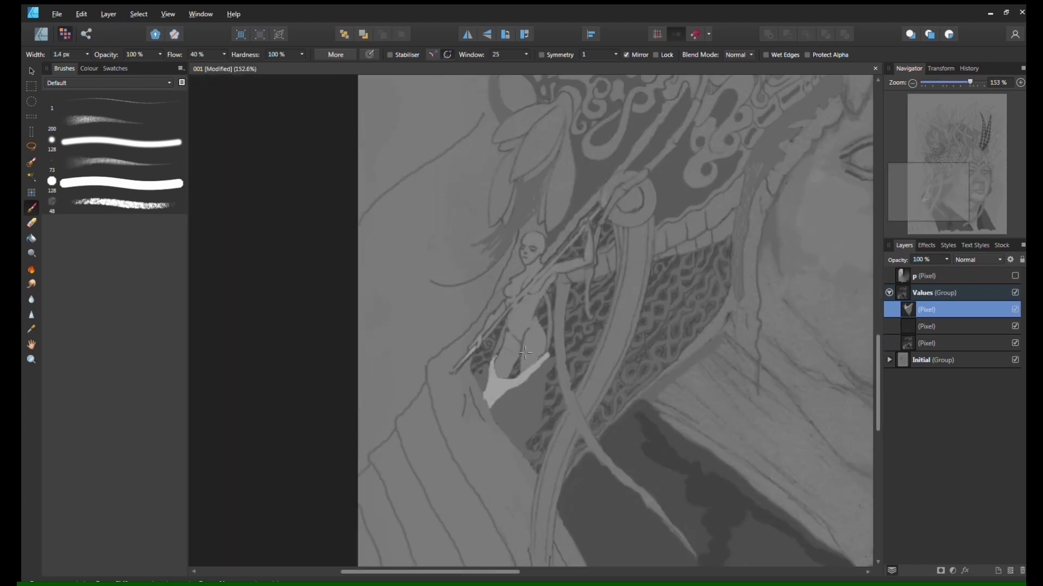
Cover the light shape below the figure with background grey and round off the thigh ends with the 3.7 px brush
key(bracketright)
key(bracketright)
key(bracketright)
mouse_move(491, 404)
mouse_down()
mouse_move(547, 359)
mouse_move(490, 375)
mouse_move(489, 362)
mouse_move(508, 359)
mouse_move(492, 361)
mouse_move(522, 357)
mouse_up()
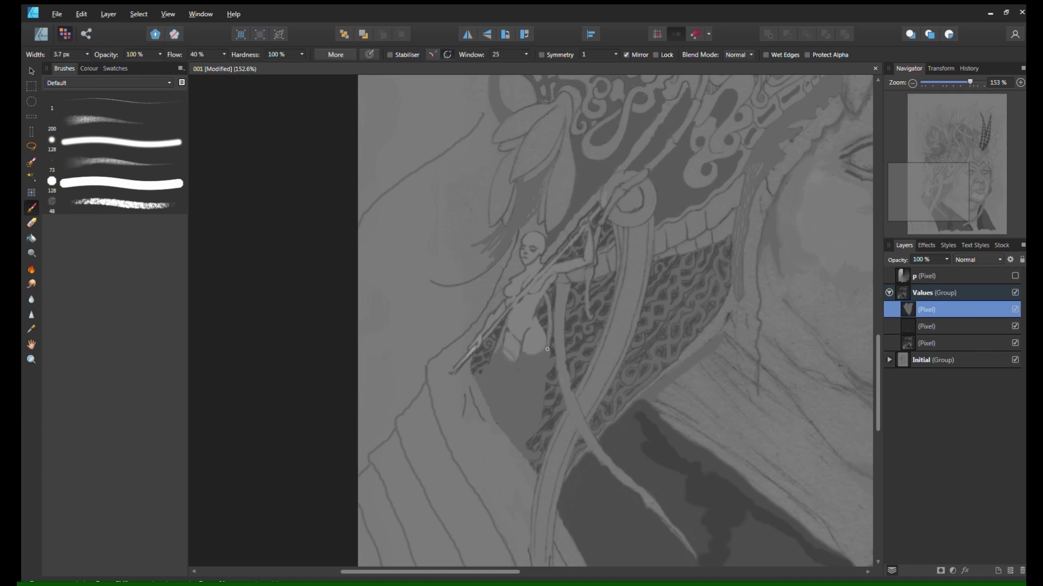
scroll(584, 412, down, 4)
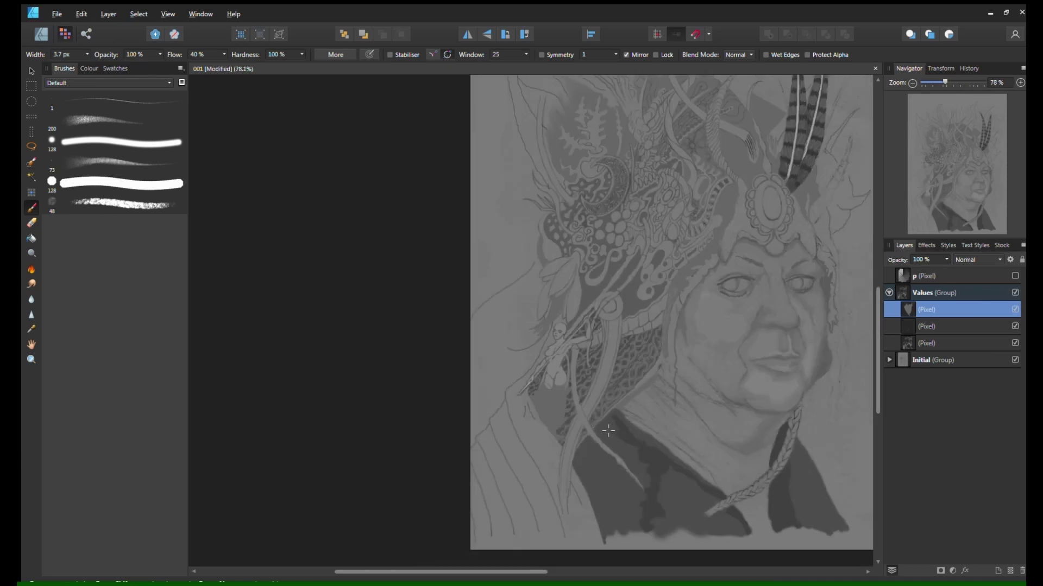
Draw dark diagonal guide lines across the plain grey area below the figure's thighs with the 1.3 px brush
scroll(582, 403, up, 5)
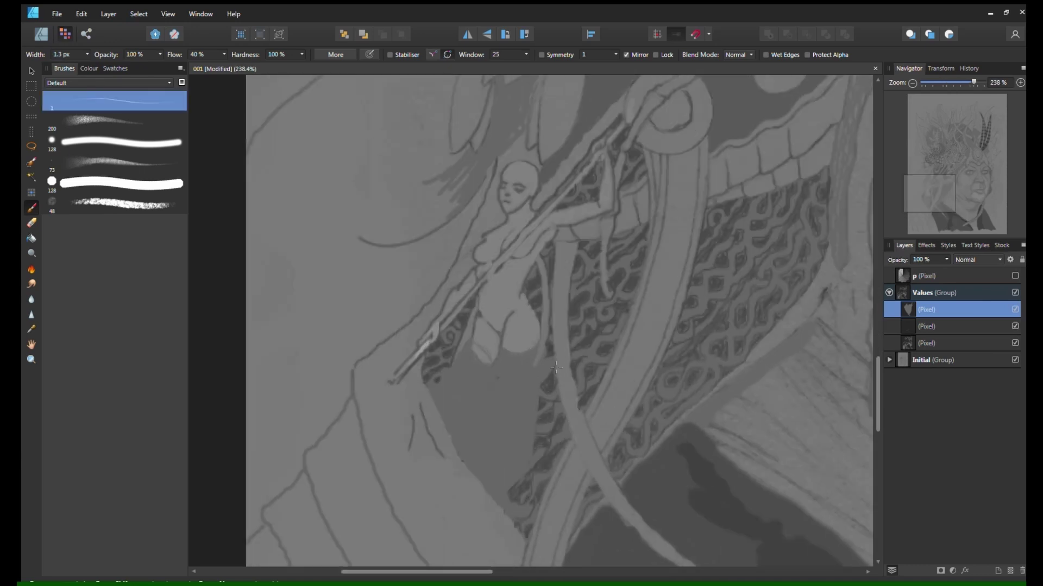
drag(554, 369, 462, 458)
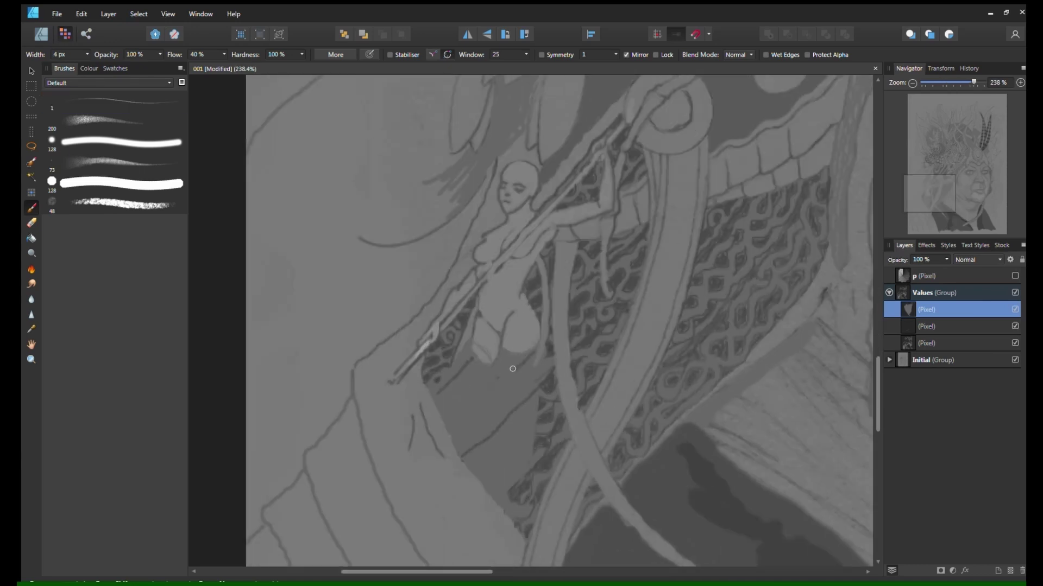
drag(518, 358, 446, 415)
scroll(530, 382, down, 2)
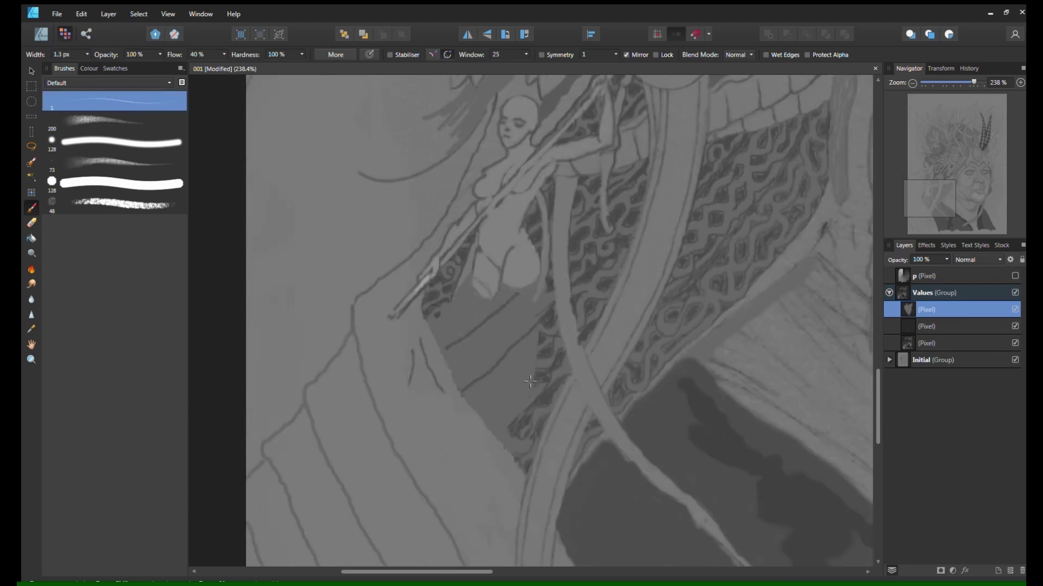
Fill the plain grey area below the figure with thin interlaced wavy lines using the 1.3 px brush
scroll(535, 331, down, 1)
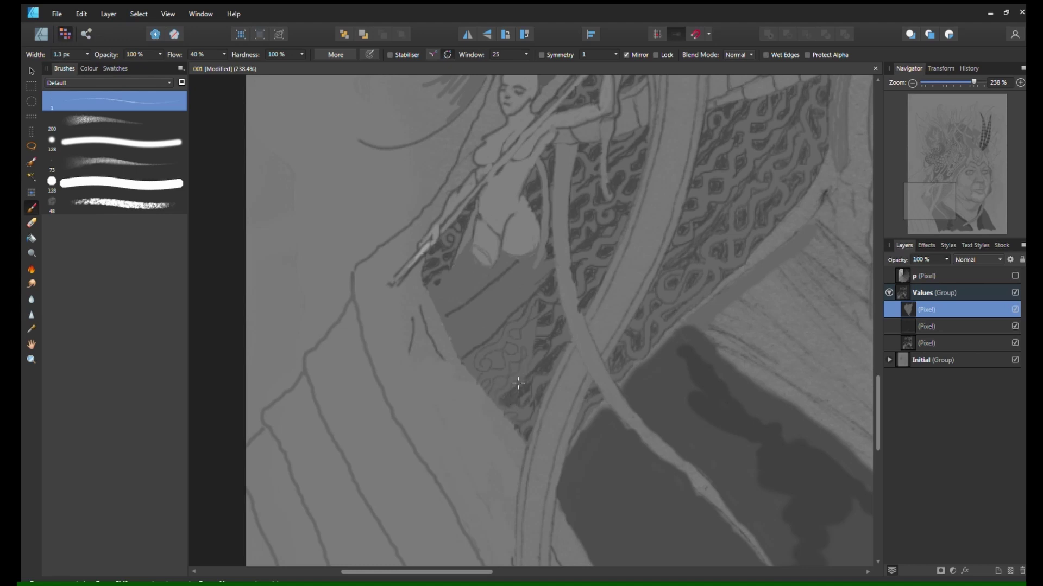
drag(540, 324, 527, 337)
drag(535, 286, 522, 310)
mouse_move(492, 265)
mouse_down()
mouse_move(474, 244)
mouse_move(495, 277)
mouse_move(520, 255)
mouse_move(545, 262)
mouse_up()
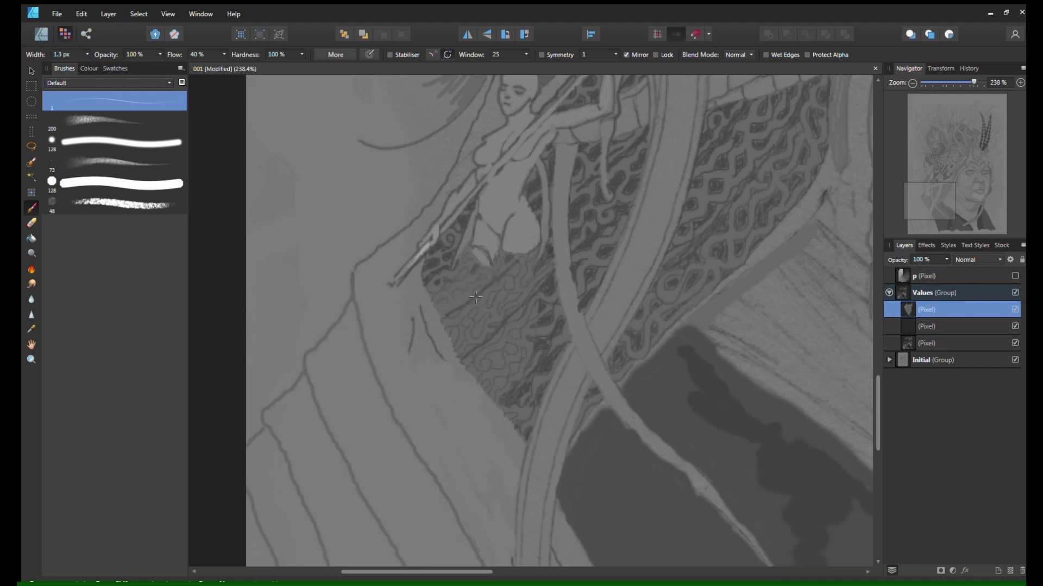
Darken the gaps between the new wavy lines below the figure with the 2.1 px brush
key(bracketright)
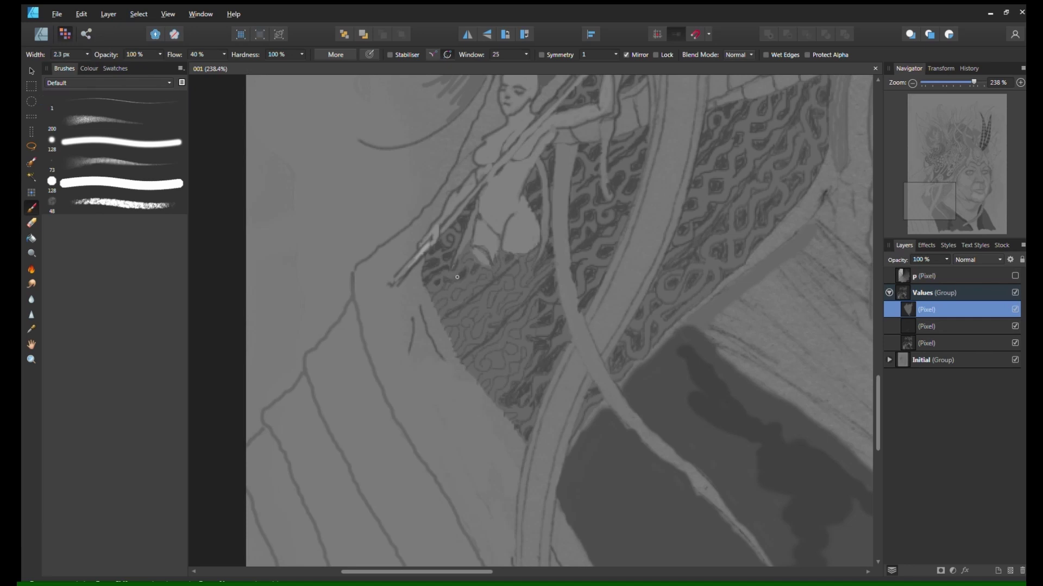
key(bracketleft)
mouse_move(448, 318)
mouse_down()
mouse_move(518, 266)
mouse_move(450, 334)
mouse_up()
mouse_move(463, 327)
mouse_down()
mouse_move(456, 349)
mouse_move(476, 345)
mouse_up()
mouse_move(474, 337)
mouse_down()
mouse_move(469, 314)
mouse_move(454, 326)
mouse_move(496, 293)
mouse_up()
mouse_move(498, 311)
mouse_down()
mouse_move(518, 293)
mouse_move(515, 308)
mouse_move(522, 248)
mouse_up()
drag(526, 302, 495, 339)
mouse_move(497, 339)
mouse_down()
mouse_move(473, 356)
mouse_move(479, 365)
mouse_move(514, 345)
mouse_up()
mouse_move(481, 389)
mouse_down()
mouse_move(492, 401)
mouse_move(504, 375)
mouse_up()
mouse_move(516, 374)
mouse_down()
mouse_move(515, 362)
mouse_move(512, 372)
mouse_up()
drag(510, 337, 520, 325)
mouse_move(527, 316)
mouse_down()
mouse_move(531, 307)
mouse_move(526, 319)
mouse_up()
drag(522, 348, 520, 363)
drag(524, 375, 513, 405)
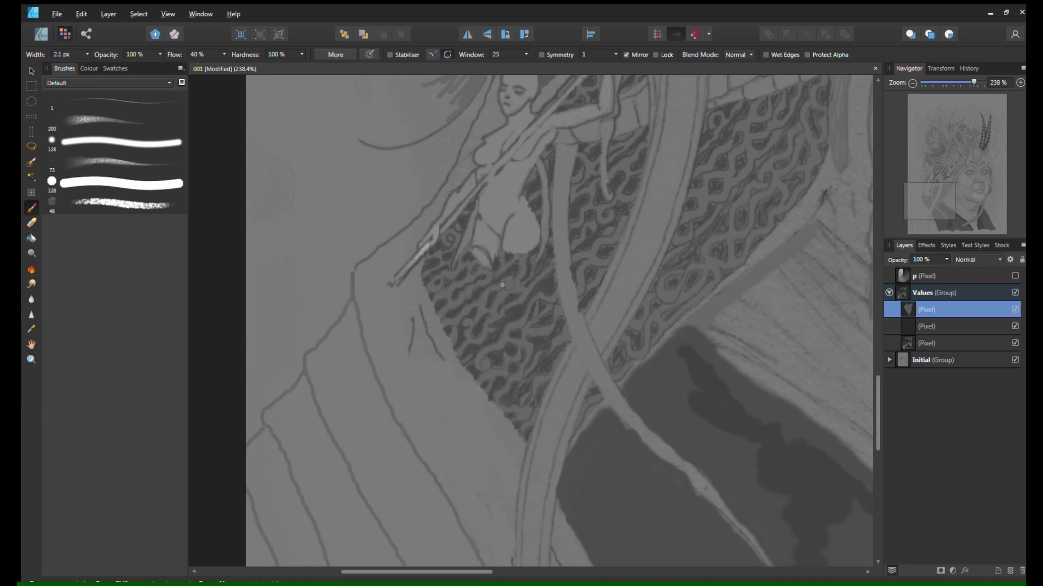
key(ctrl+0)
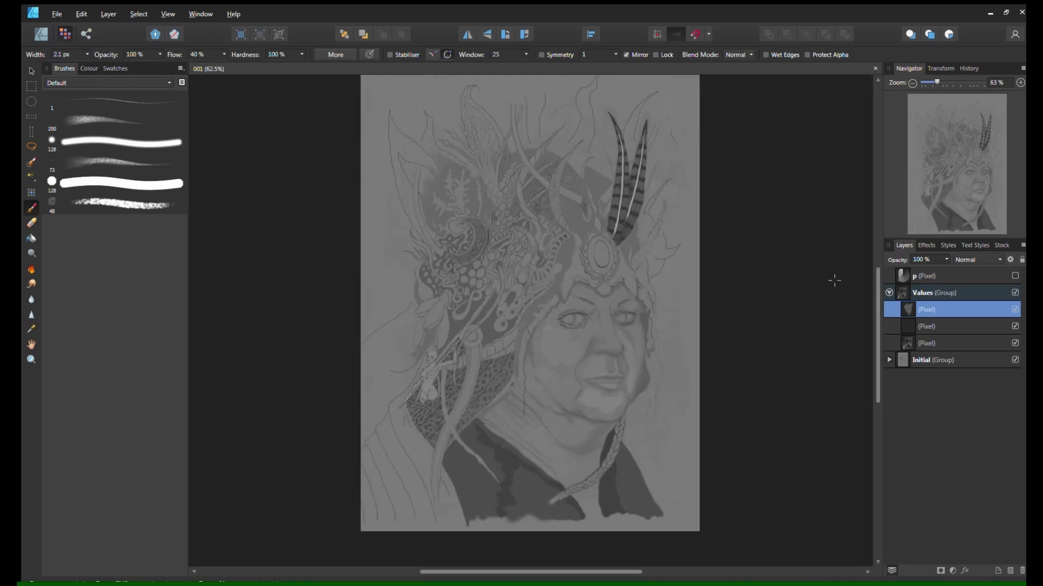
Darken the upper corner of the wavy pattern beside the face's hanging strand with a fine 1.3 px brush
key([)
scroll(940, 190, up, 5)
scroll(939, 190, down, 7)
scroll(963, 176, up, 3)
scroll(963, 176, up, 4)
drag(963, 175, 936, 195)
key(bracketleft)
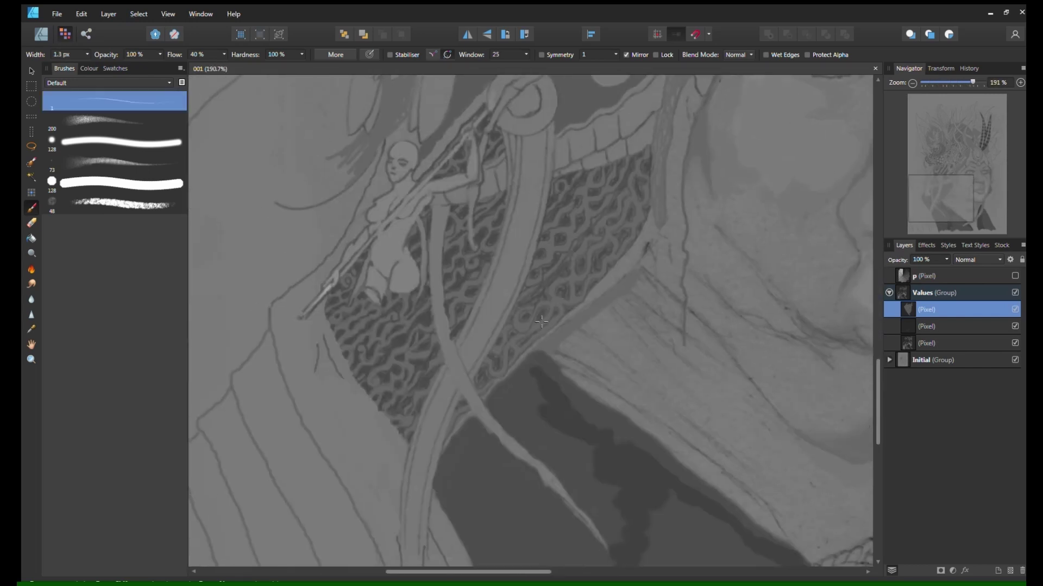
drag(651, 161, 643, 172)
key(])
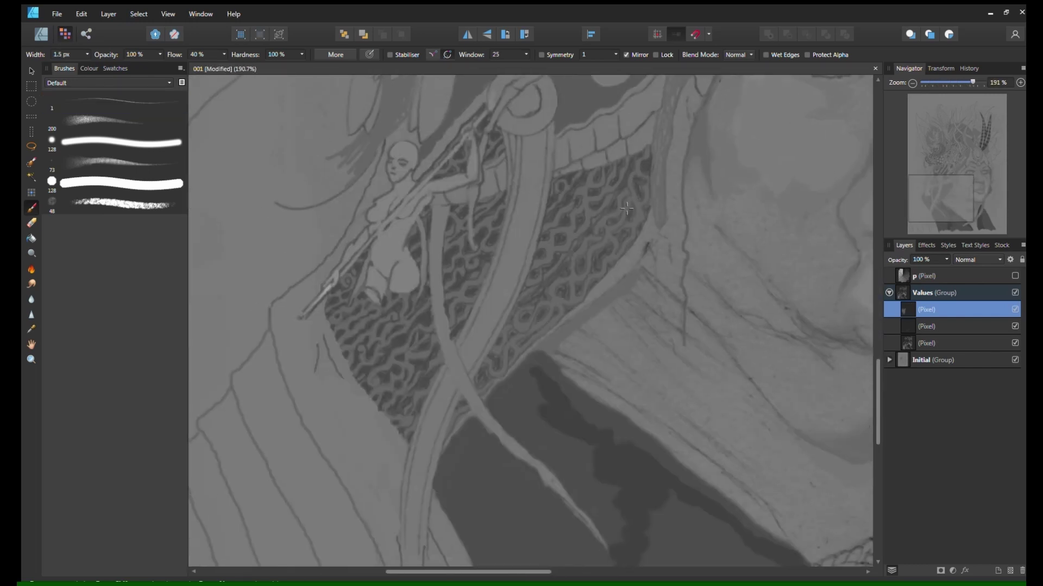
Show the greyscale palette layer p and darken the gaps in the middle of the wavy pattern beside the broad strap
click(1015, 277)
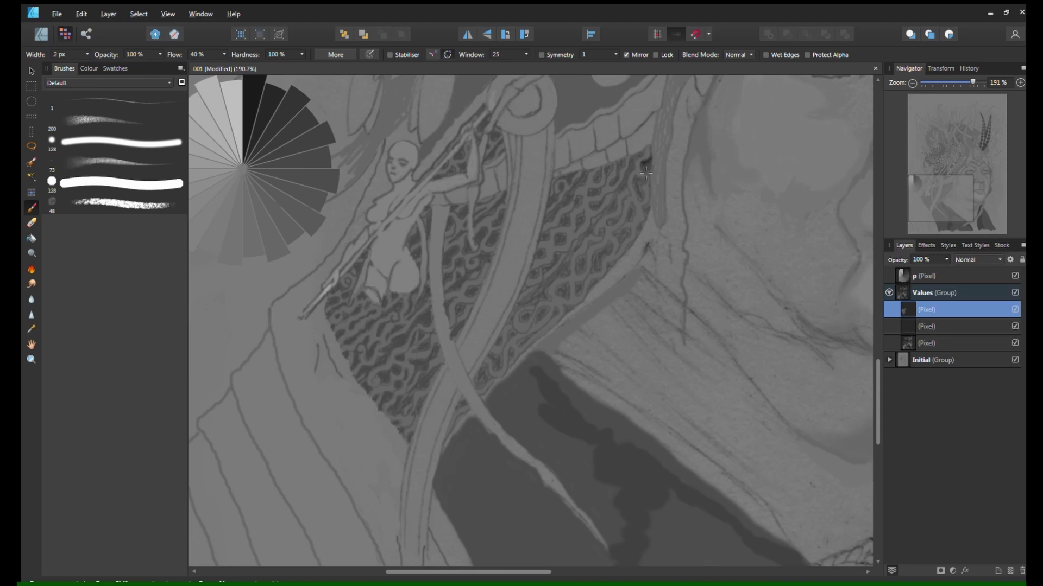
key(bracketright)
drag(645, 173, 637, 196)
mouse_move(602, 207)
mouse_down()
mouse_move(554, 224)
mouse_move(577, 239)
mouse_move(554, 253)
mouse_move(585, 239)
mouse_move(550, 259)
mouse_up()
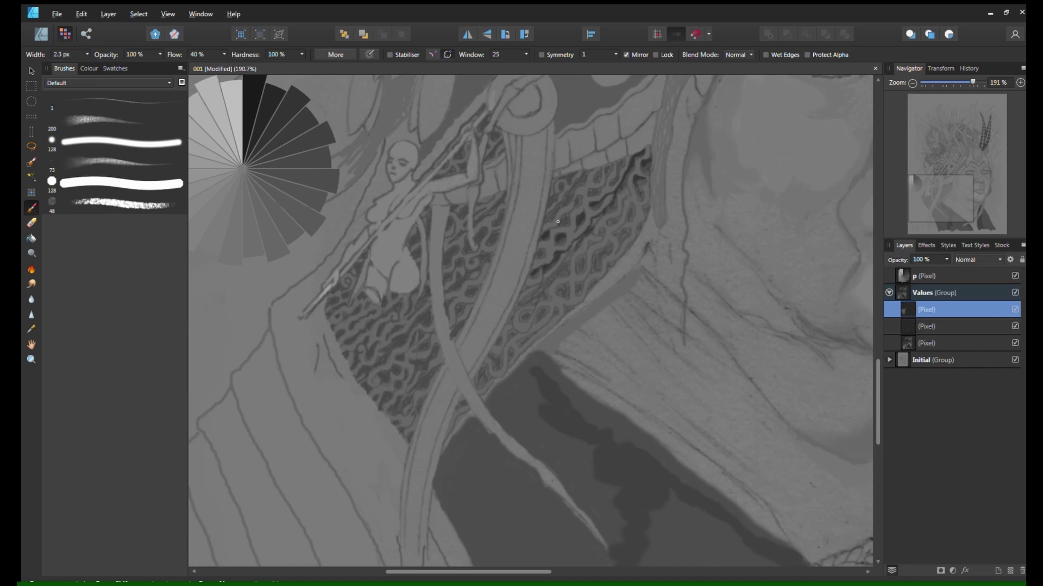
drag(558, 222, 579, 198)
drag(545, 278, 567, 255)
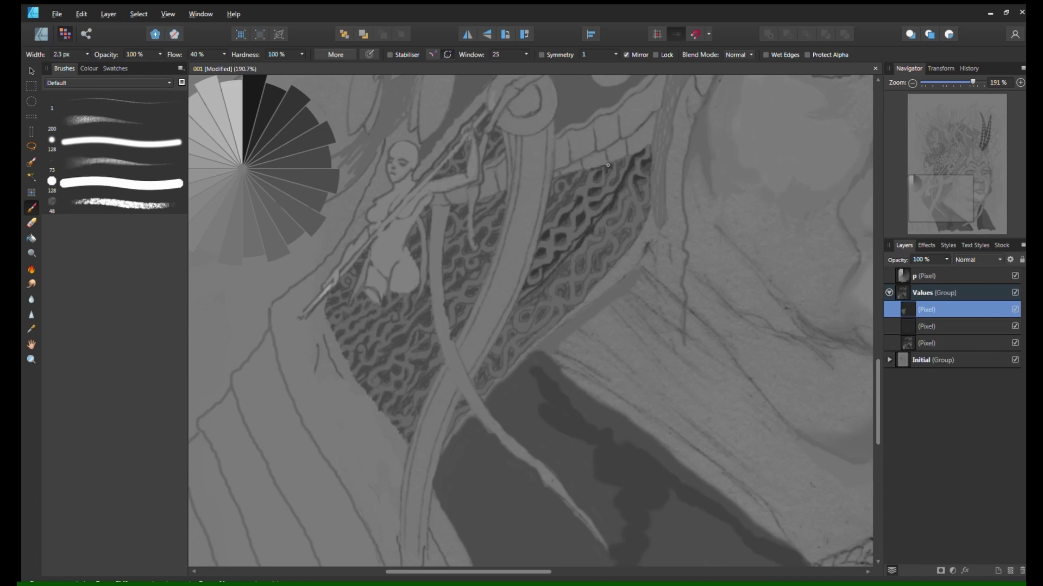
Deepen the gaps along the pattern's upper edge and down its outer edge towards the collar with the 2.3 px brush
drag(608, 165, 626, 157)
drag(558, 219, 562, 173)
mouse_move(616, 213)
mouse_down()
mouse_move(634, 186)
mouse_move(636, 226)
mouse_move(612, 232)
mouse_move(615, 244)
mouse_move(572, 270)
mouse_move(599, 228)
mouse_move(566, 254)
mouse_up()
mouse_move(522, 307)
mouse_down()
mouse_move(547, 276)
mouse_move(552, 289)
mouse_move(578, 281)
mouse_move(588, 263)
mouse_move(587, 283)
mouse_move(606, 265)
mouse_move(617, 220)
mouse_move(643, 226)
mouse_up()
mouse_move(611, 266)
mouse_down()
mouse_move(515, 356)
mouse_move(481, 396)
mouse_up()
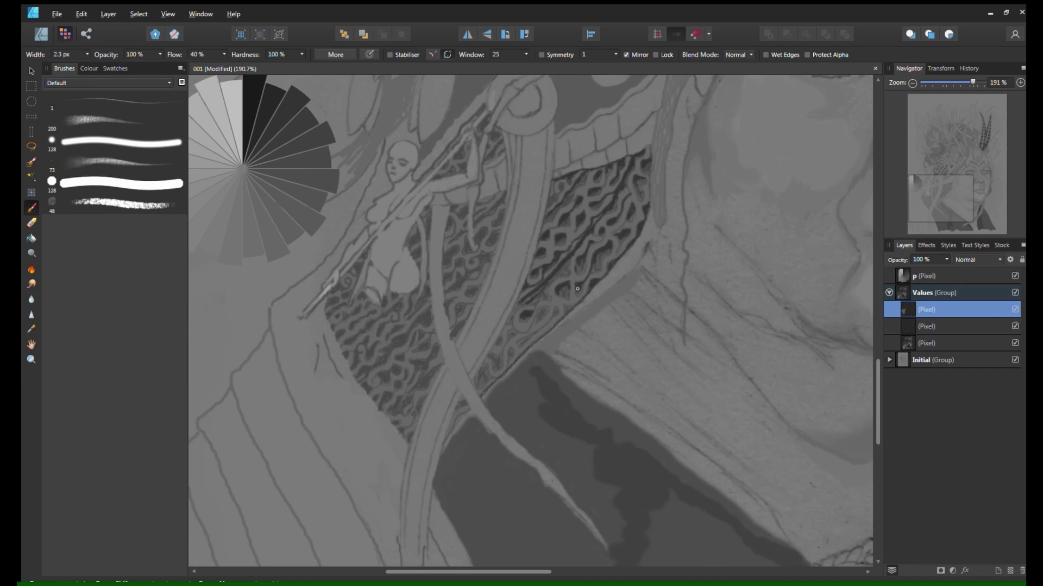
Darken the gaps in the pattern's lower end and add a dark shadow line along the broad strap's edge
drag(550, 308, 499, 341)
drag(520, 300, 472, 383)
drag(515, 303, 554, 122)
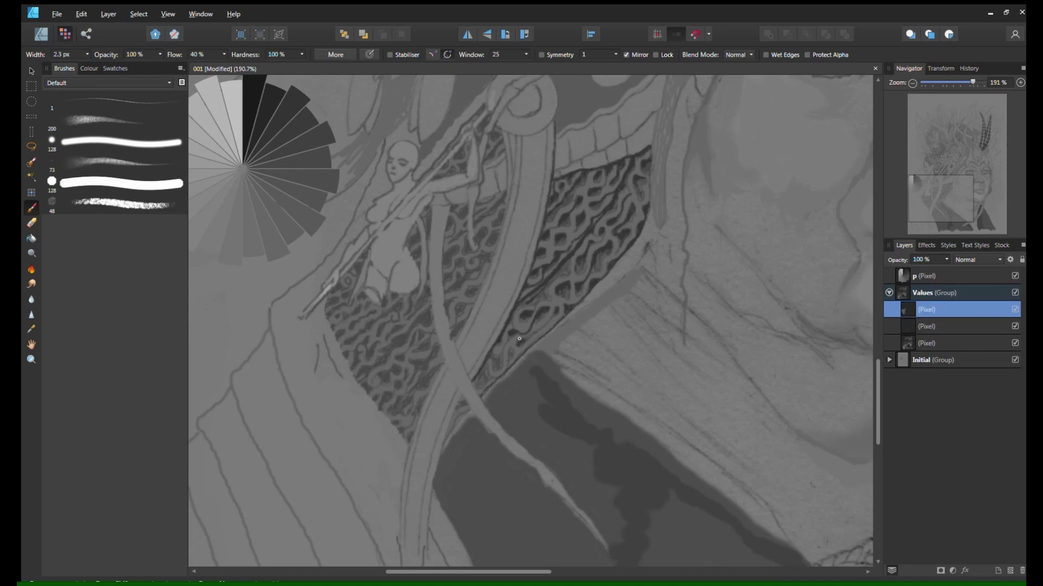
mouse_move(523, 340)
mouse_down()
mouse_move(542, 309)
mouse_move(485, 375)
mouse_up()
mouse_move(490, 356)
mouse_down()
mouse_move(454, 403)
mouse_move(441, 453)
mouse_up()
drag(465, 406, 447, 426)
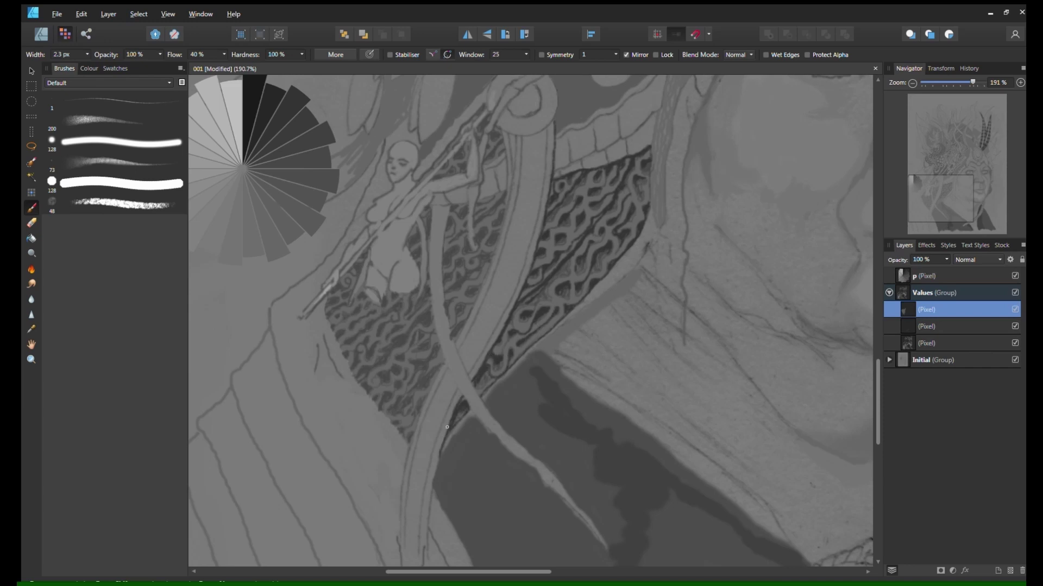
drag(476, 393, 481, 373)
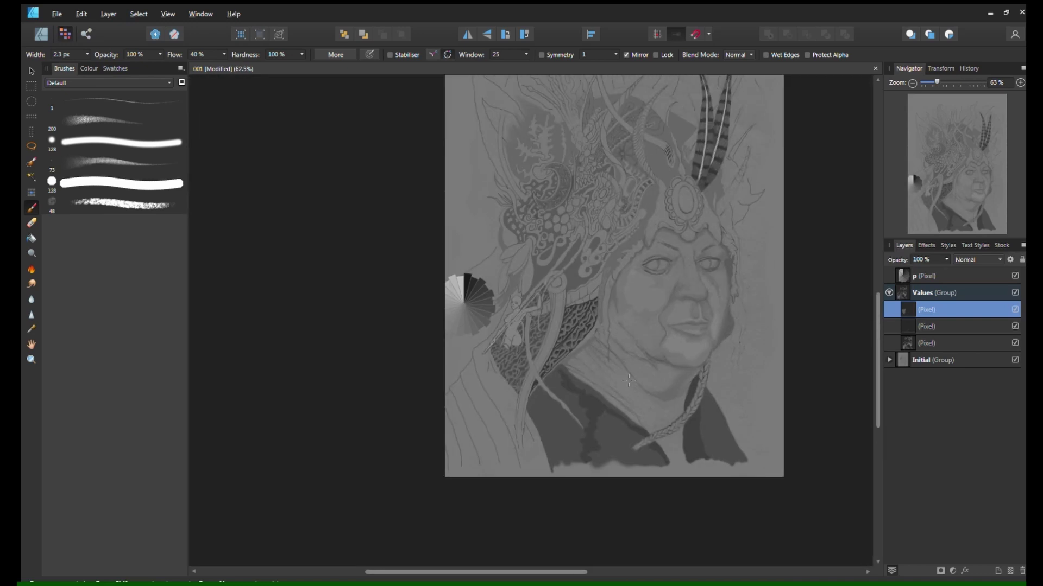
Smudge the darkened gaps on the pattern's pixel layer at 50% strength, with the palette layer hidden
scroll(566, 347, up, 3)
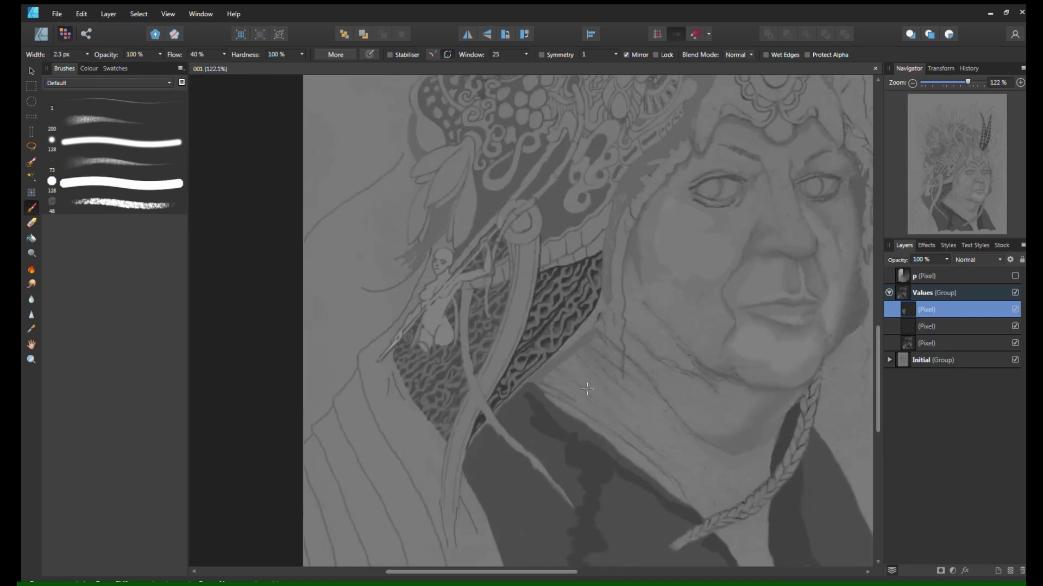
scroll(566, 348, down, 2)
scroll(566, 348, up, 4)
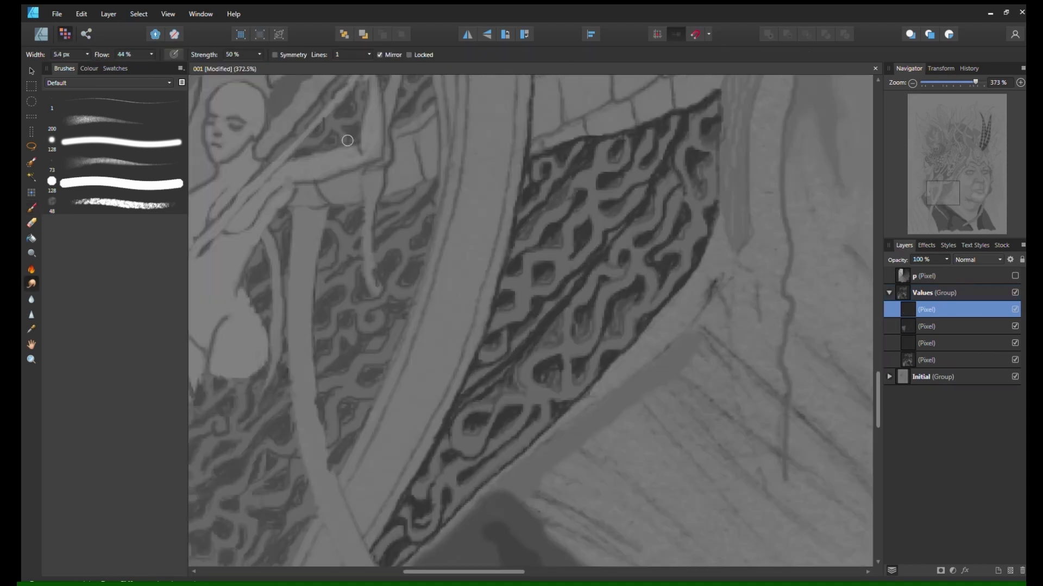
click(259, 55)
drag(259, 65, 275, 65)
key(alt+[)
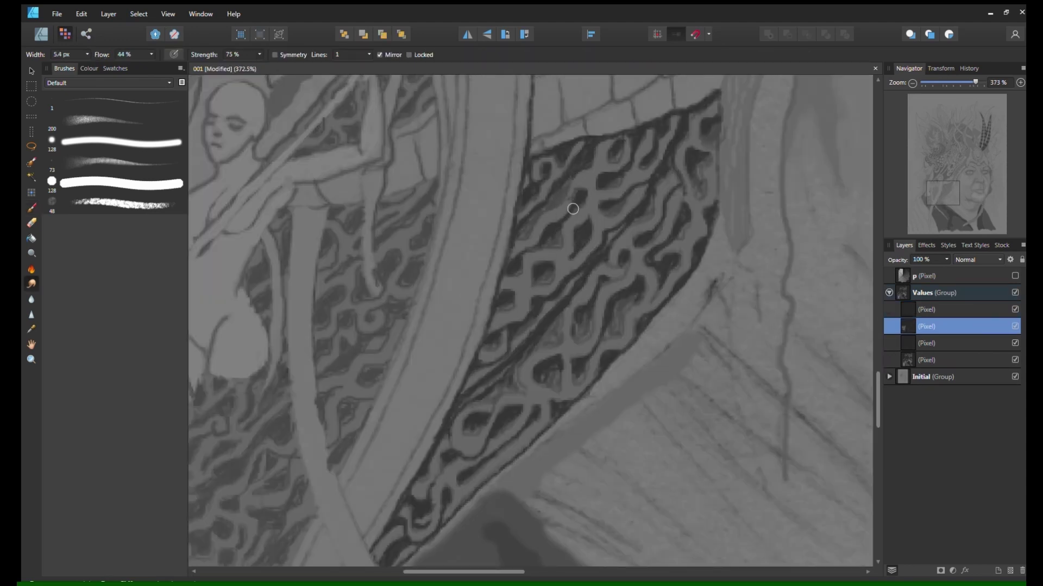
click(240, 54)
text(50)
key(Return)
key([)
scroll(492, 308, down, 3)
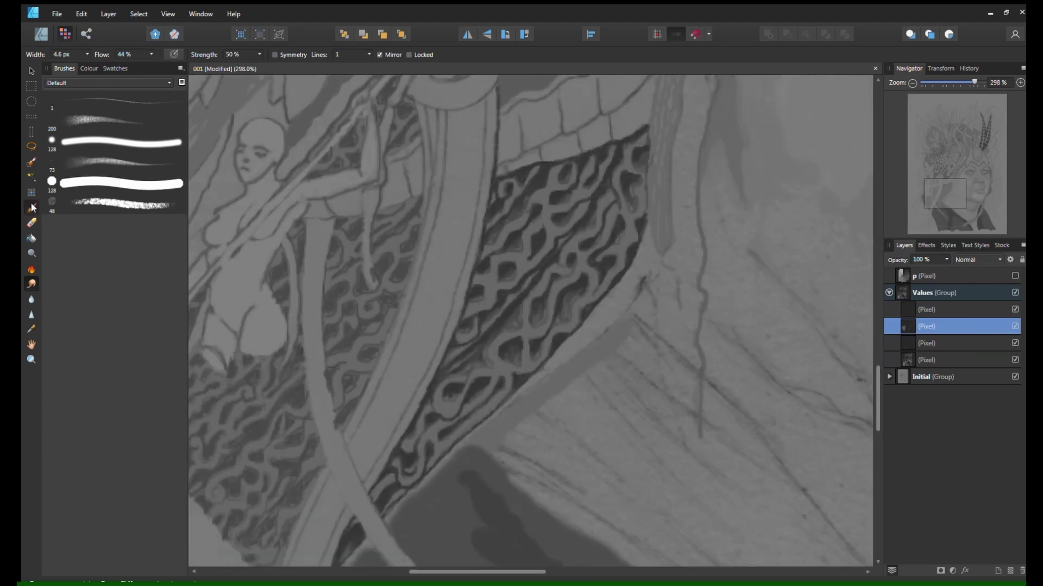
click(31, 206)
scroll(554, 228, up, 1)
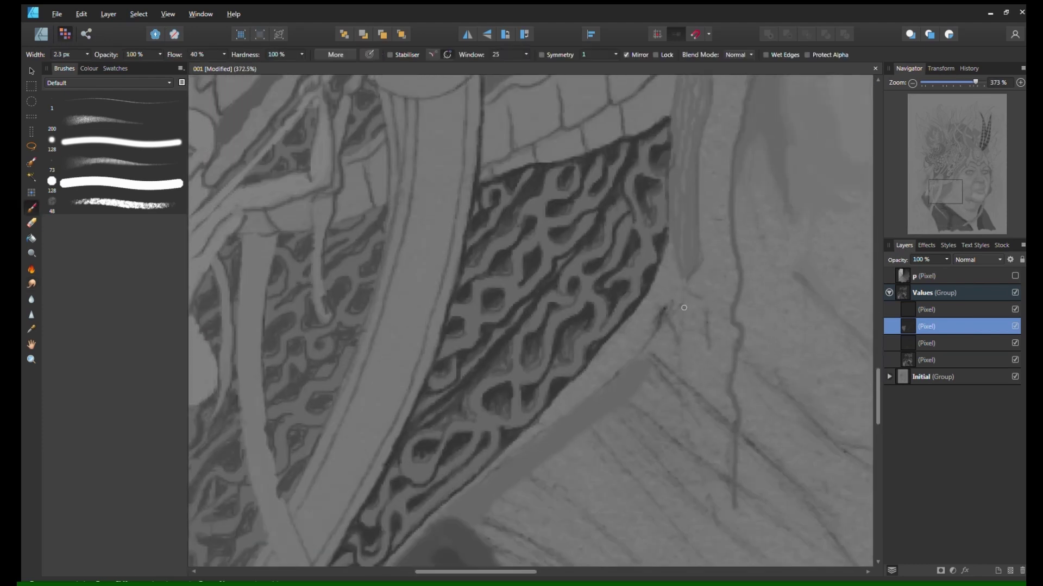
mouse_move(546, 201)
mouse_down()
mouse_move(579, 172)
mouse_move(590, 188)
mouse_move(811, 236)
mouse_up()
key(ctrl+z)
key(ctrl+z)
Show the greyscale palette layer p again over the artwork beside the wavy pattern
click(1015, 276)
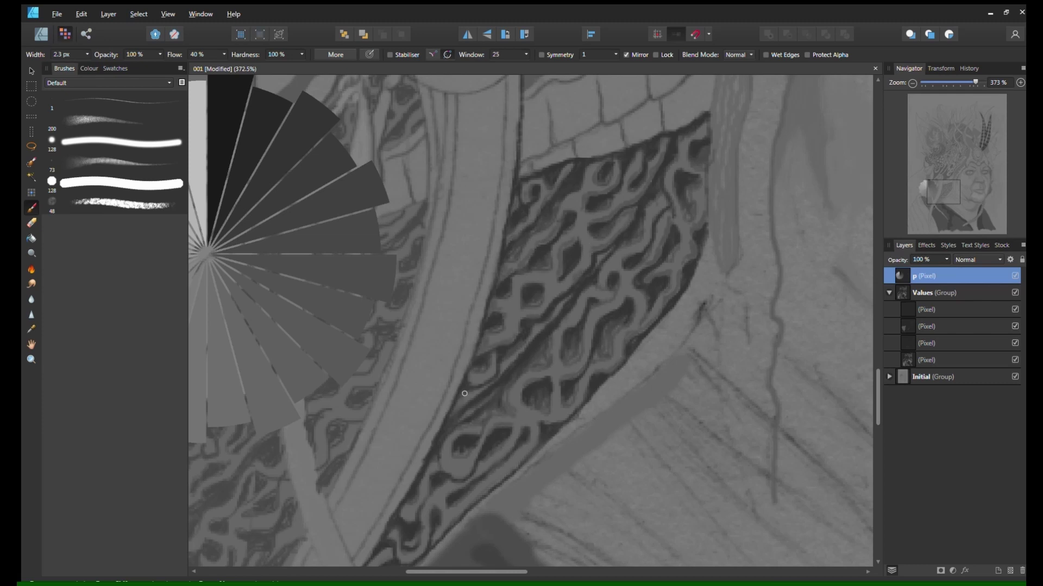
scroll(614, 283, down, 3)
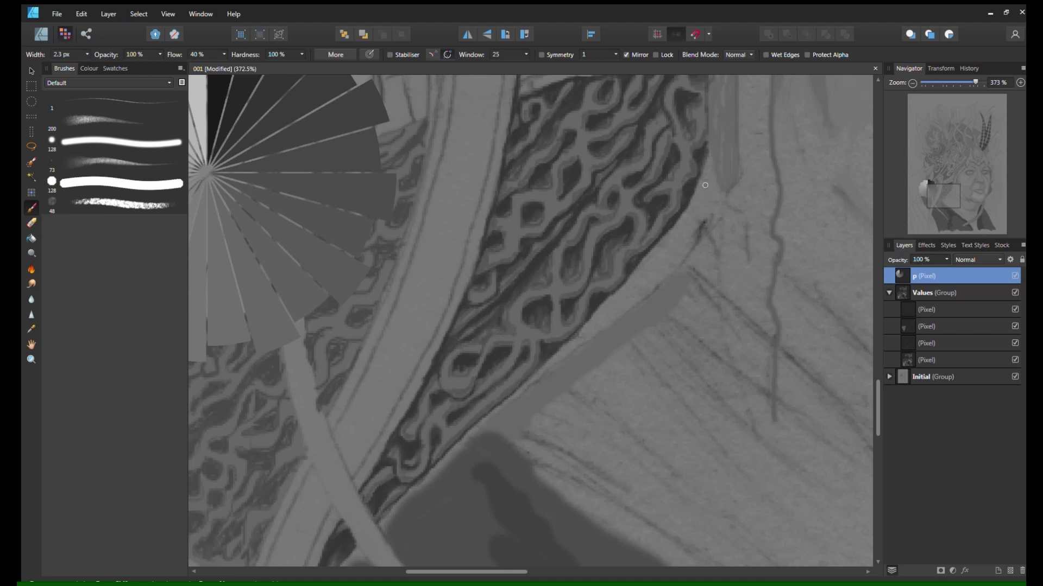
scroll(470, 432, down, 1)
scroll(474, 317, up, 2)
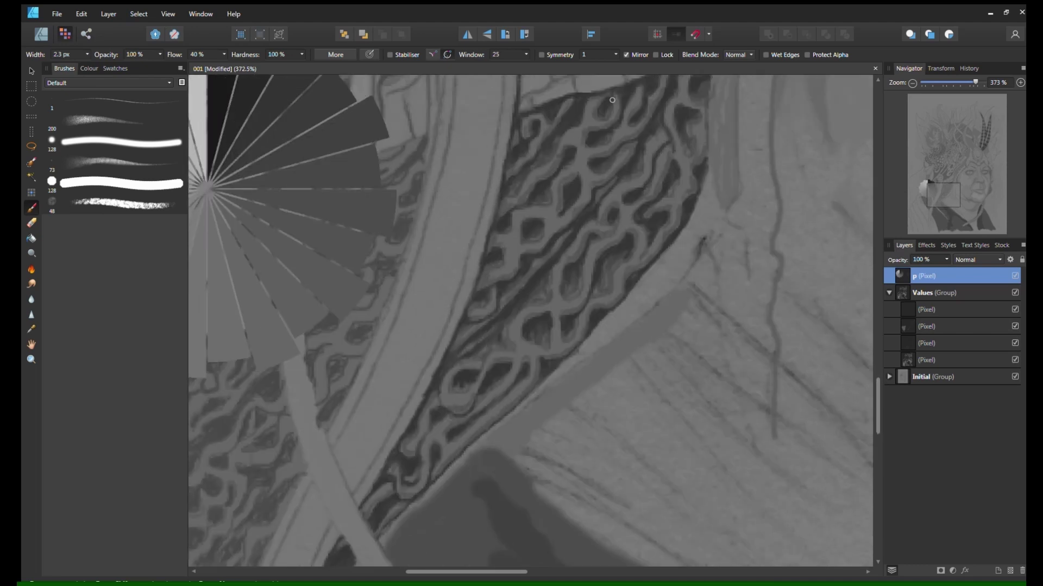
Try a brush from the Sprays and Spatters category for smudging the wavy pattern
scroll(612, 100, up, 2)
key(r)
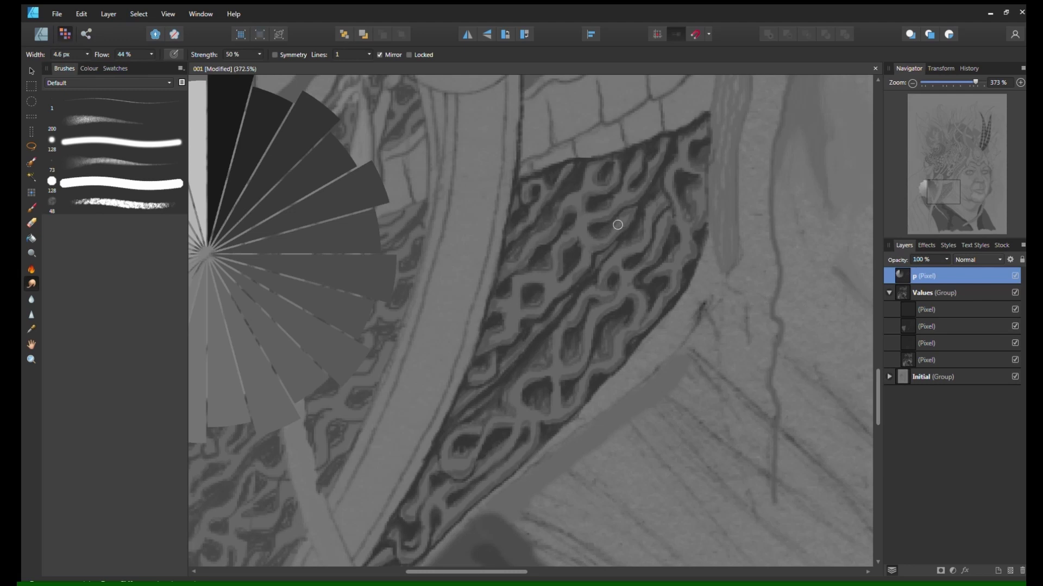
click(108, 83)
click(70, 148)
click(114, 101)
key(bracketleft)
key(bracketleft)
key(bracketleft)
key(bracketleft)
key(bracketleft)
key(bracketleft)
click(89, 69)
click(65, 69)
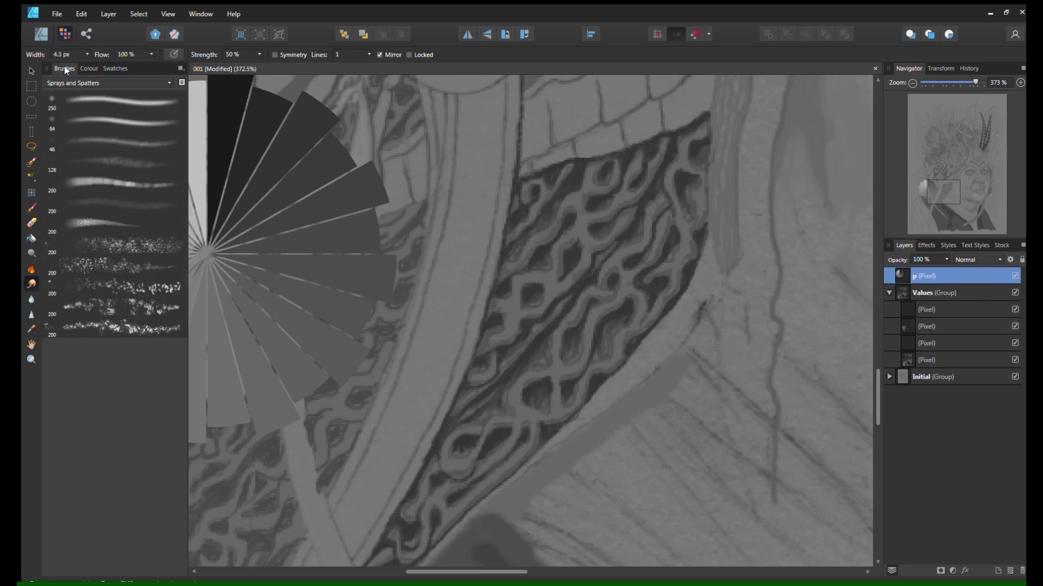
key(bracketright)
key(bracketright)
key(bracketright)
key(bracketleft)
key(bracketleft)
Try short dark brush strokes along the middle of the broad strap on a new pixel layer
click(963, 309)
click(1010, 571)
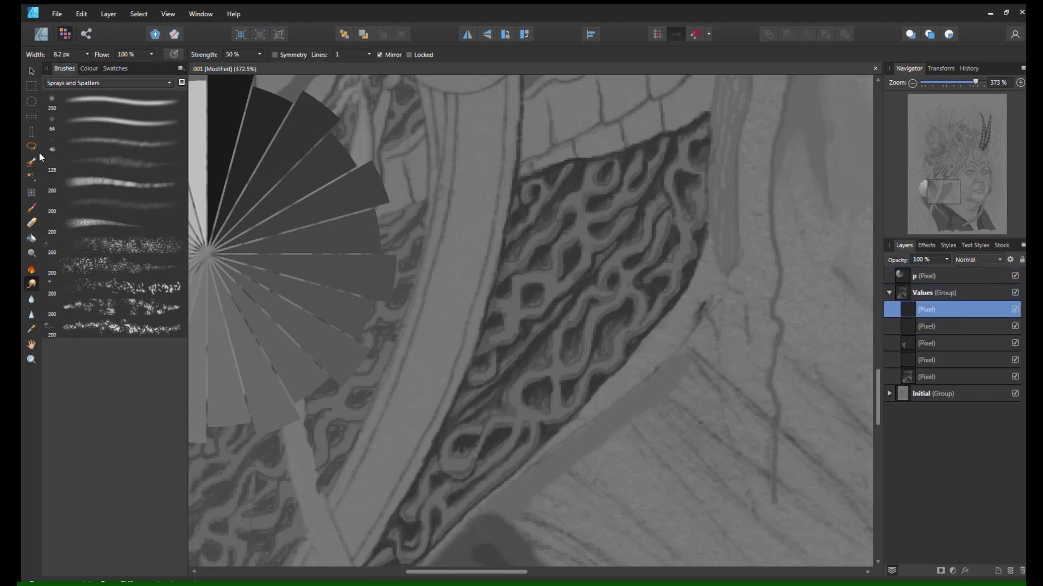
click(31, 208)
click(114, 101)
drag(437, 348, 459, 253)
key(ctrl+z)
key(bracketleft)
key(bracketleft)
key(bracketleft)
key(bracketleft)
key(bracketleft)
key(bracketleft)
drag(444, 319, 449, 300)
drag(455, 259, 475, 226)
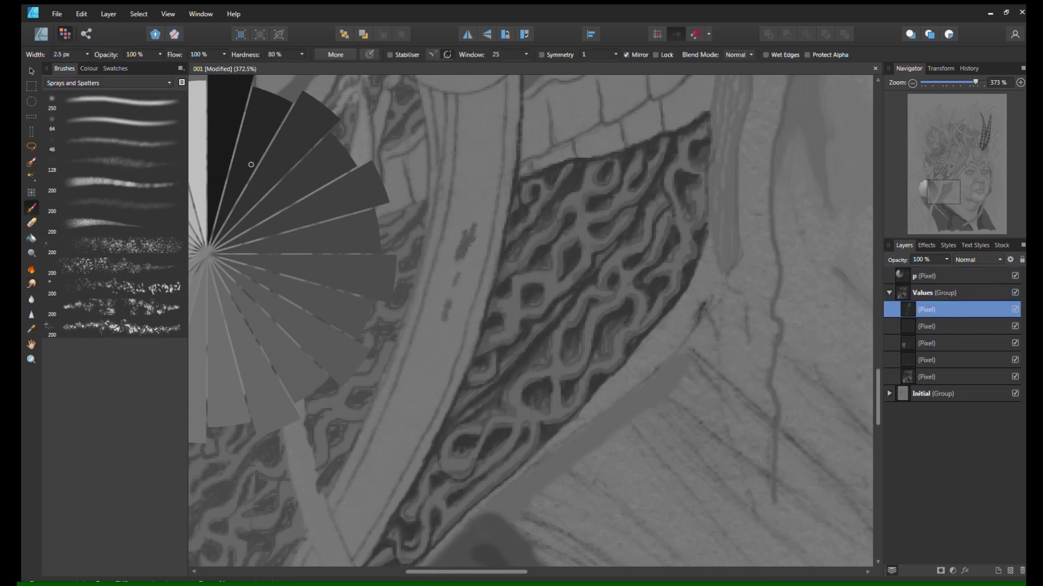
Return to the Default brush category and delete the pixel layer holding the trial strokes on the strap
click(100, 221)
key(bracketleft)
key(bracketleft)
key(bracketleft)
key(bracketleft)
key(Delete)
Set the Smudge tool's strength to 80%
key(r)
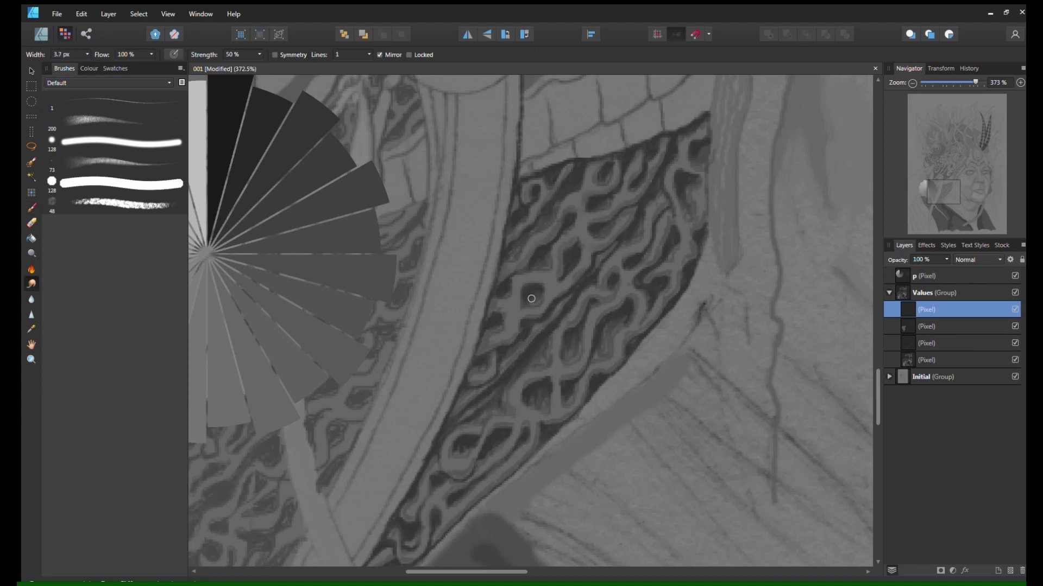
drag(260, 55, 273, 66)
Check the pixel layers in the Values group by toggling their visibility and merge the upper three into one
click(1014, 310)
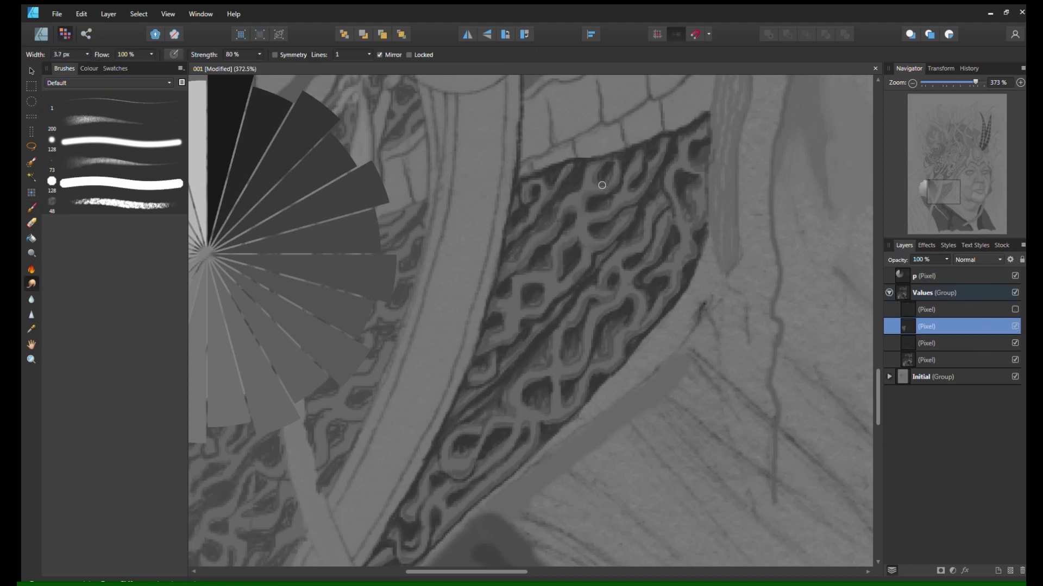
click(1014, 310)
click(1014, 327)
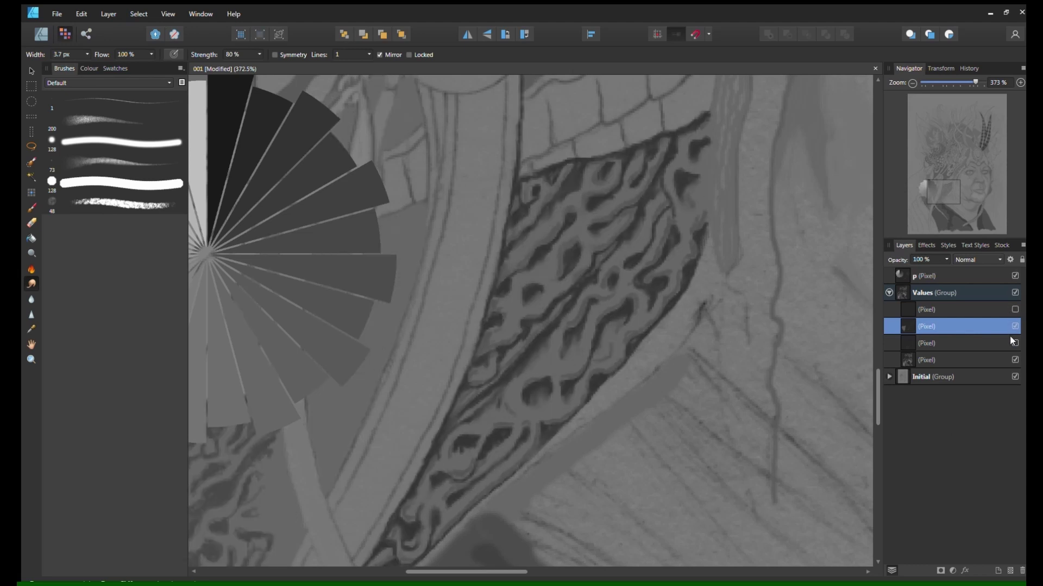
click(1014, 327)
click(1013, 359)
click(1014, 358)
click(972, 343)
shift+click(959, 308)
key(ctrl+shift+e)
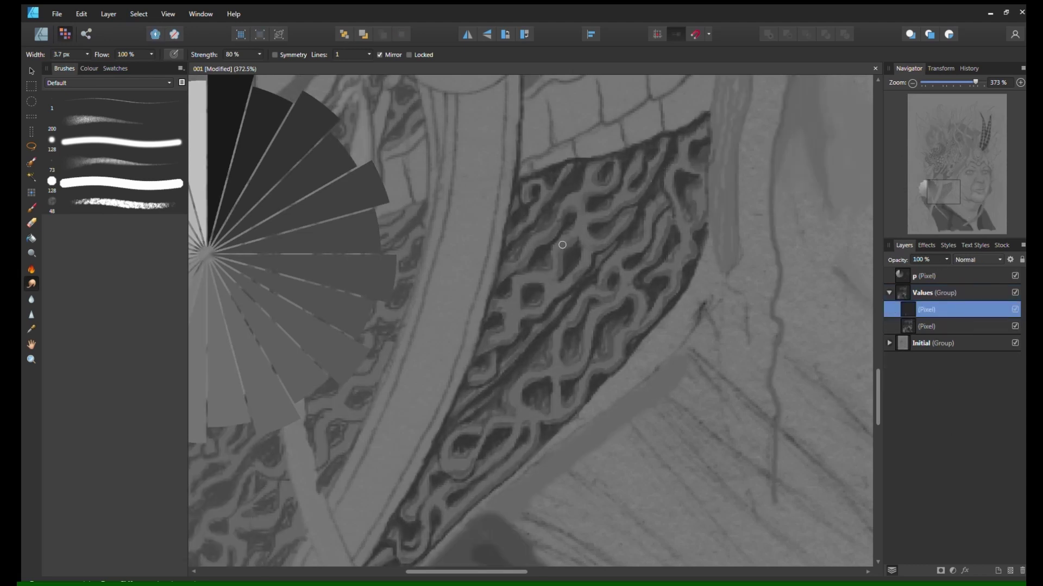
Widen the Smudge brush to 7.2 px and merge the two remaining pixel layers in the Values group
key(bracketright)
key(bracketright)
shift+click(957, 320)
key(ctrl+e)
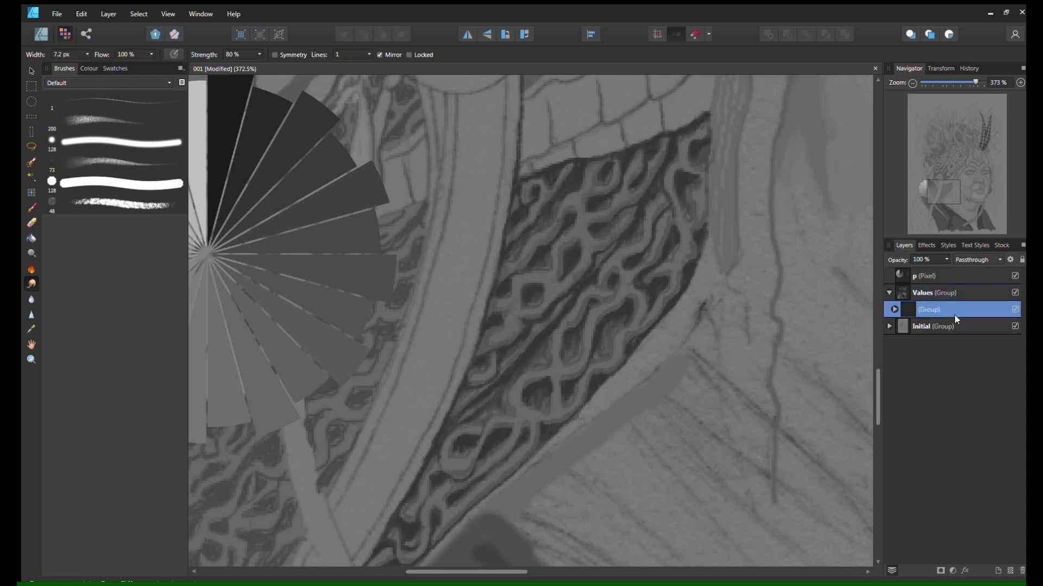
Smudge the wavy pattern's lines and gaps on the merged layer with the 7.2 px brush at 80% strength
drag(612, 293, 615, 273)
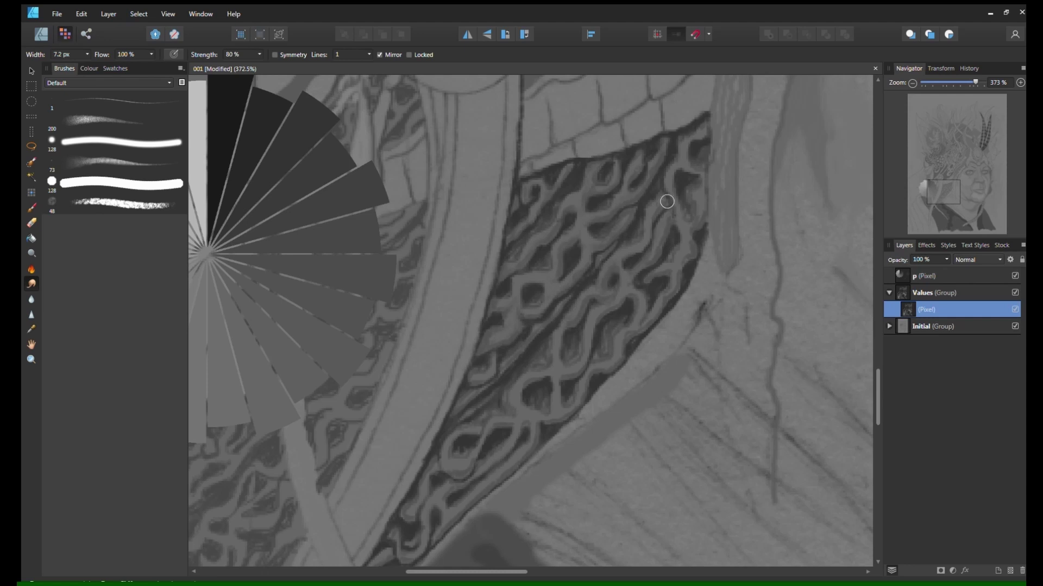
drag(667, 202, 696, 195)
mouse_move(707, 139)
mouse_down()
mouse_move(691, 176)
mouse_move(694, 223)
mouse_up()
drag(661, 212, 652, 248)
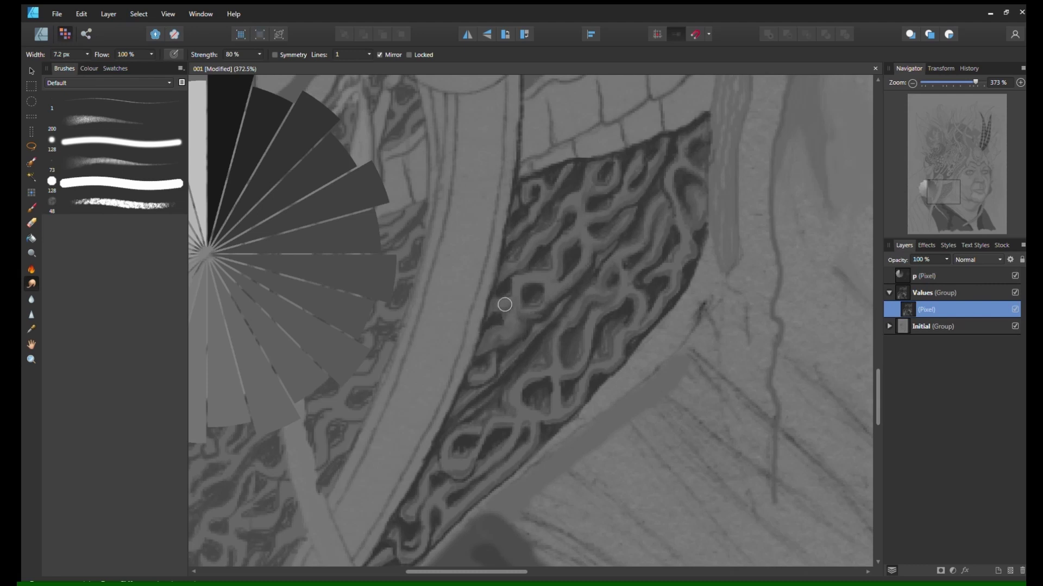
scroll(593, 344, down, 3)
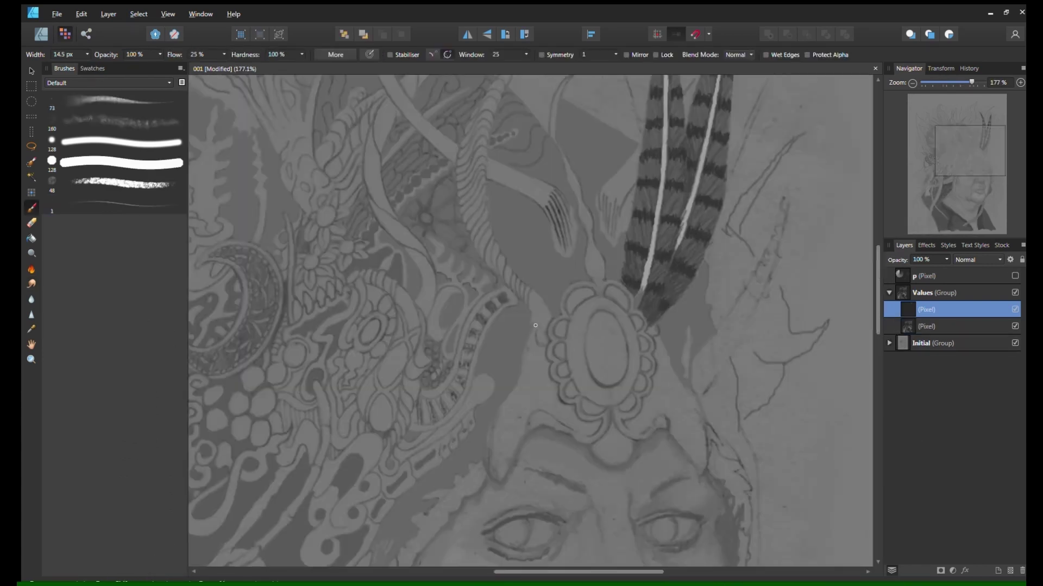
Paint a dark shadow around the upper outer edge of the oval forehead brooch, on the side away from the feathers
drag(550, 299, 538, 337)
scroll(543, 334, down, 3)
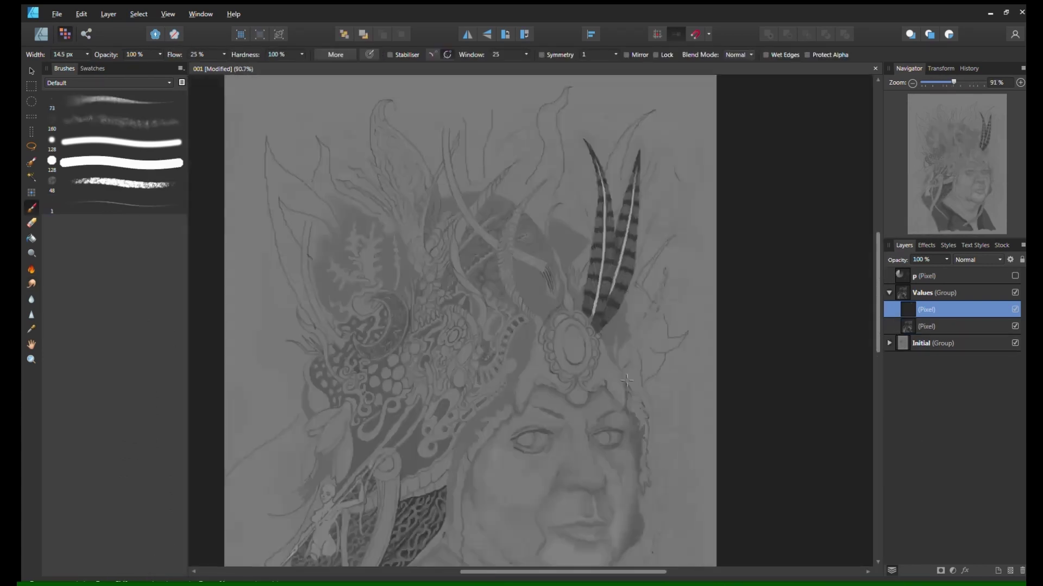
scroll(611, 363, up, 3)
key(])
key(])
key(])
key(])
key(])
mouse_move(465, 306)
mouse_down()
mouse_move(490, 258)
mouse_move(510, 248)
mouse_up()
Add a small dark touch beside the brooch at the base of the striped feathers with a narrower brush
key([)
key([)
key([)
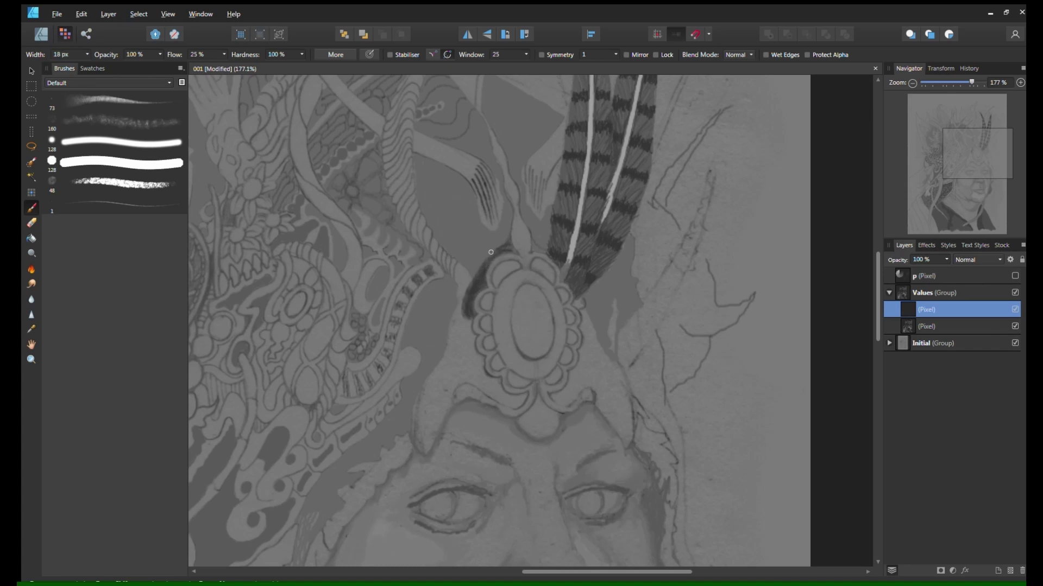
key([)
key([)
drag(573, 304, 576, 302)
Shade the lower part of the striped feathers above the brooch with a soft 3.2 px brush at 10% flow
click(97, 100)
key(bracketleft)
key(bracketleft)
key(bracketleft)
key(bracketleft)
key(bracketleft)
key(bracketleft)
drag(573, 242, 567, 265)
Darken the lines between the petals of the flower beside the twisted rope with the soft brush at 10% flow
scroll(578, 326, up, 8)
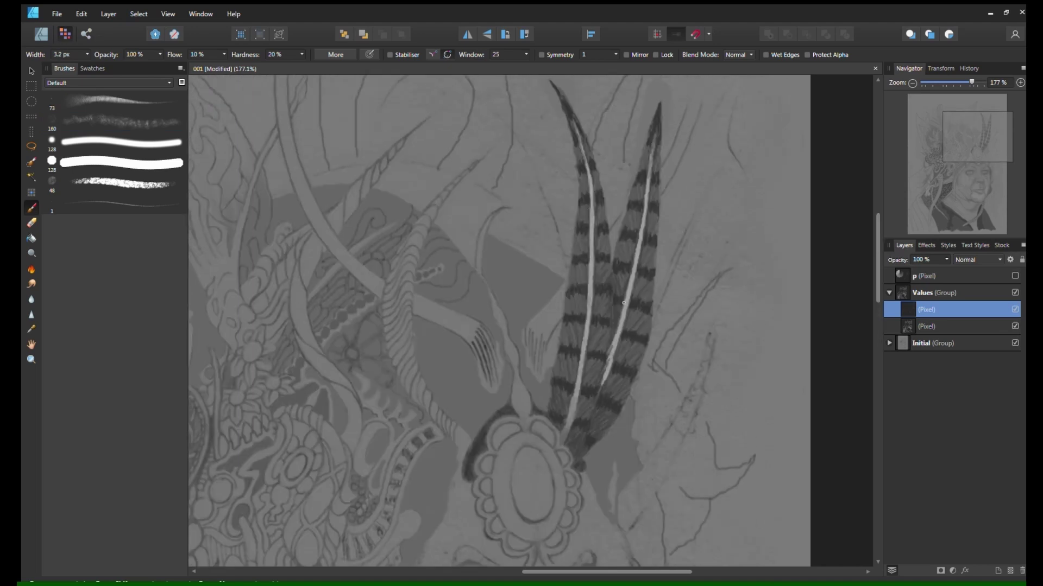
scroll(557, 260, down, 5)
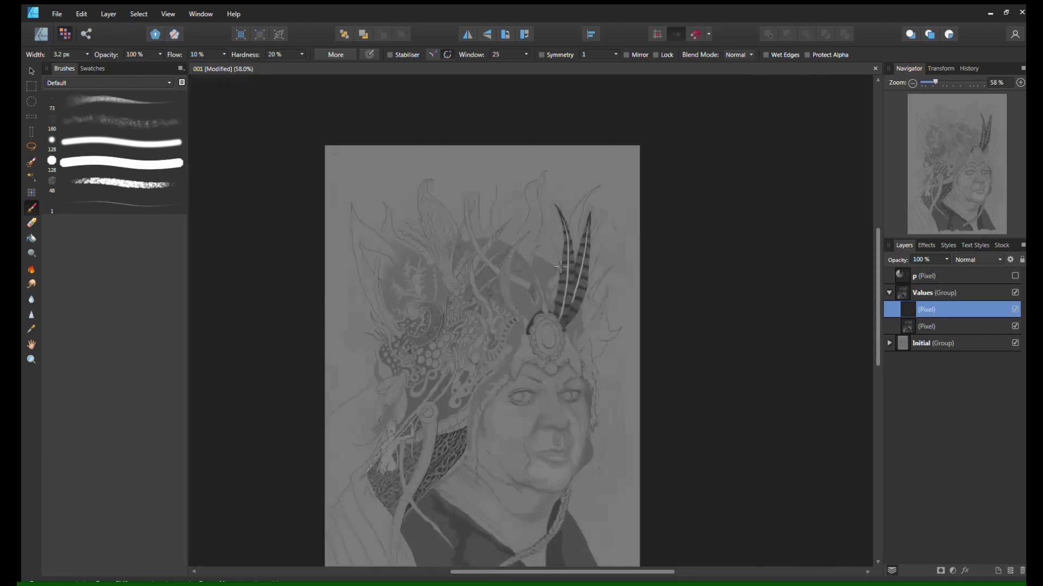
scroll(543, 305, down, 2)
scroll(510, 337, up, 1)
scroll(473, 364, up, 3)
scroll(549, 371, down, 1)
click(956, 158)
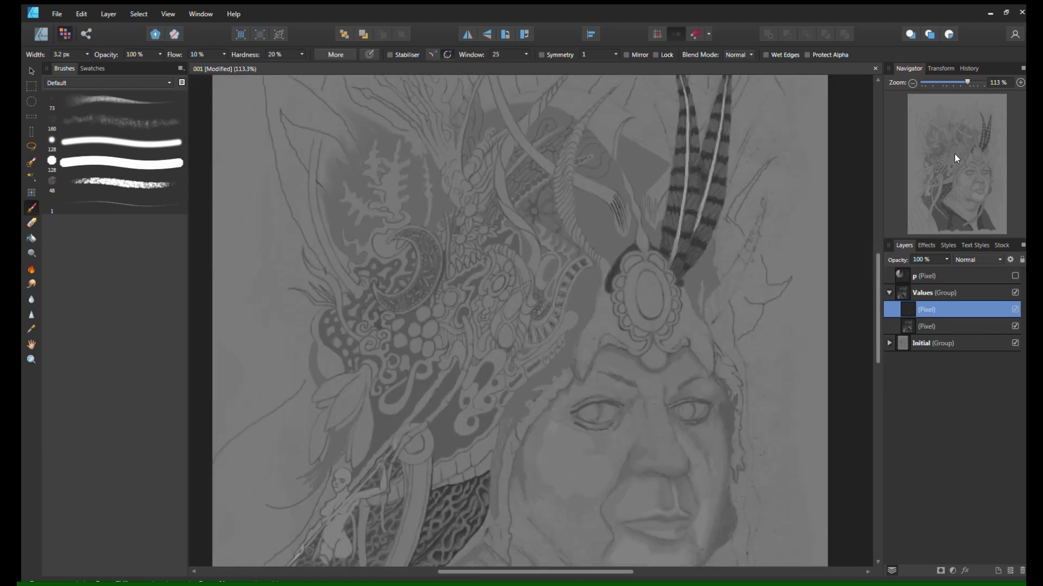
scroll(957, 157, up, 3)
drag(959, 152, 957, 145)
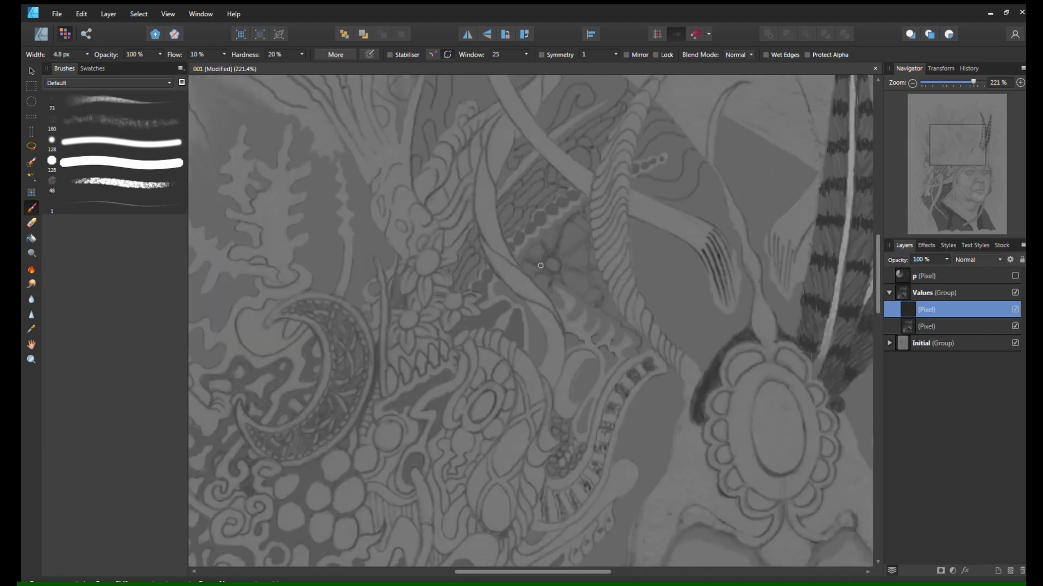
mouse_move(540, 265)
mouse_down()
mouse_move(545, 243)
mouse_move(539, 264)
mouse_move(557, 274)
mouse_move(578, 245)
mouse_up()
mouse_move(563, 267)
mouse_down()
mouse_move(578, 243)
mouse_move(583, 272)
mouse_up()
key(bracketleft)
key(bracketright)
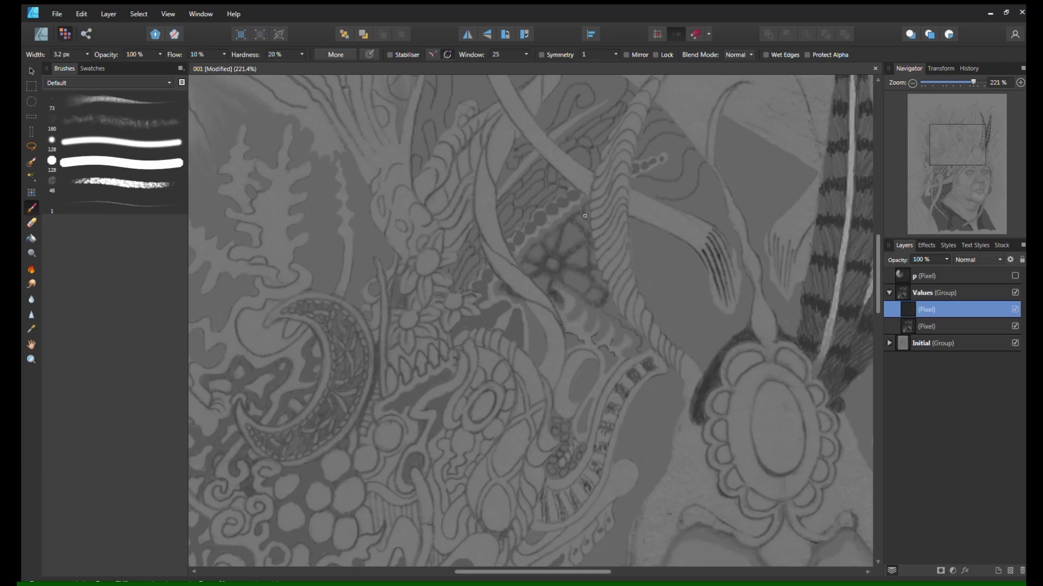
click(121, 101)
key(bracketleft)
key(bracketleft)
key(bracketleft)
key(bracketleft)
key(bracketleft)
key(bracketleft)
key(bracketleft)
key(bracketleft)
key(bracketleft)
key(bracketleft)
key(bracketleft)
key(bracketleft)
key(bracketleft)
key(bracketleft)
key(bracketleft)
key(bracketleft)
key(bracketleft)
key(bracketleft)
key(bracketleft)
key(bracketleft)
Deepen the gaps between the flower's petals with the 160 px textured brush reduced to a small width
click(132, 116)
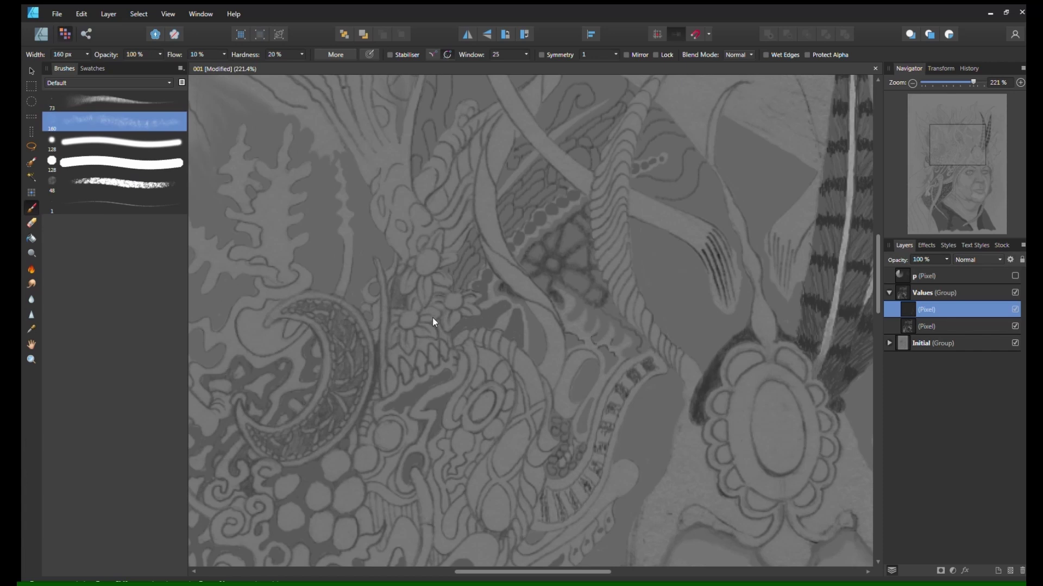
key(bracketleft)
key(bracketleft)
key(bracketleft)
key(bracketleft)
key(bracketleft)
key(bracketleft)
key(bracketleft)
key(bracketleft)
key(bracketleft)
key(bracketleft)
key(bracketleft)
key(bracketleft)
key(bracketleft)
key(bracketleft)
key(bracketleft)
key(bracketleft)
key(bracketleft)
key(bracketleft)
key(bracketleft)
key(bracketleft)
key(bracketleft)
drag(585, 213, 590, 235)
mouse_move(583, 241)
mouse_down()
mouse_move(543, 259)
mouse_move(562, 275)
mouse_up()
Darken the flower's lower petal gaps and the hollow beside the curved ribbon with a 3.1 px brush at 25% flow
key(bracketleft)
key(bracketleft)
key(bracketleft)
key(bracketleft)
key(bracketleft)
key(bracketleft)
key(bracketleft)
key(bracketleft)
key(bracketleft)
mouse_move(570, 266)
mouse_down()
mouse_move(589, 276)
mouse_move(578, 292)
mouse_up()
drag(498, 283, 511, 290)
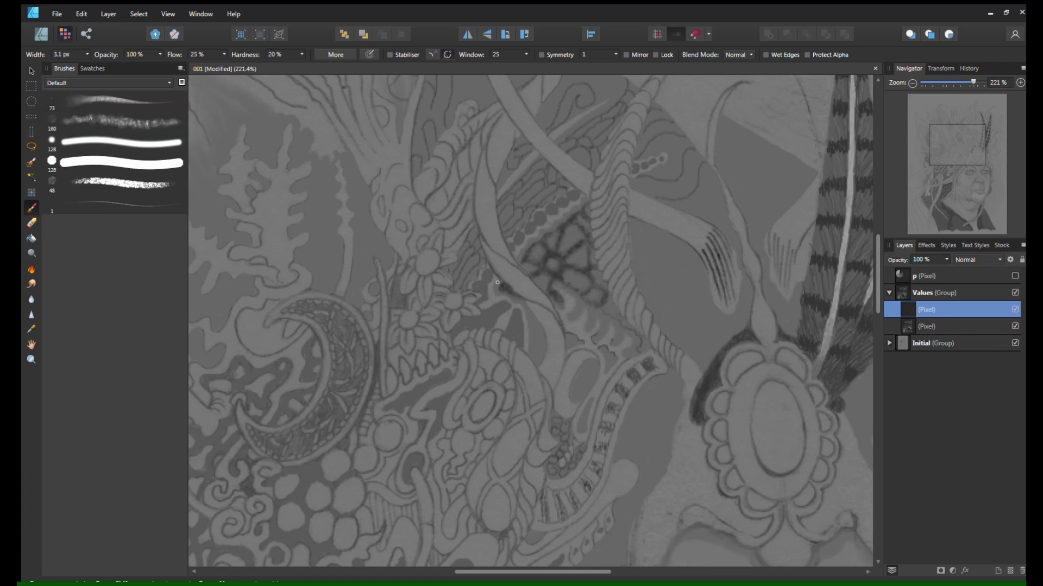
Darken the gaps between the curled scallops below the flower with the 3.1 px brush at 25% flow
drag(587, 314, 587, 320)
mouse_move(550, 298)
mouse_down()
mouse_move(584, 344)
mouse_move(614, 355)
mouse_up()
drag(633, 339, 627, 347)
mouse_move(599, 329)
mouse_down()
mouse_move(590, 341)
mouse_move(571, 321)
mouse_up()
drag(606, 354, 606, 364)
drag(600, 311, 634, 353)
mouse_move(619, 327)
mouse_down()
mouse_move(634, 352)
mouse_move(612, 334)
mouse_up()
drag(605, 314, 598, 325)
mouse_move(595, 311)
mouse_down()
mouse_move(590, 325)
mouse_move(591, 301)
mouse_up()
drag(575, 296, 566, 287)
drag(554, 280, 563, 292)
drag(603, 321, 596, 340)
Sketch faint swirls in the dark panel beside the twisted rope with the textured 48 px brush reduced to 8.9 px
click(121, 183)
key(bracketleft)
key(bracketleft)
key(bracketleft)
key(bracketleft)
key(bracketleft)
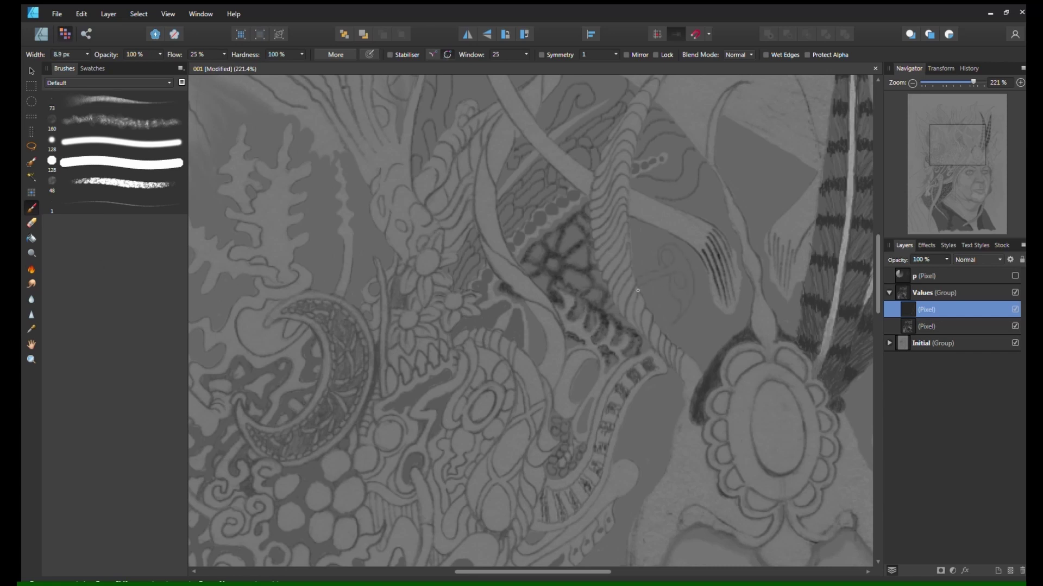
scroll(805, 326, down, 6)
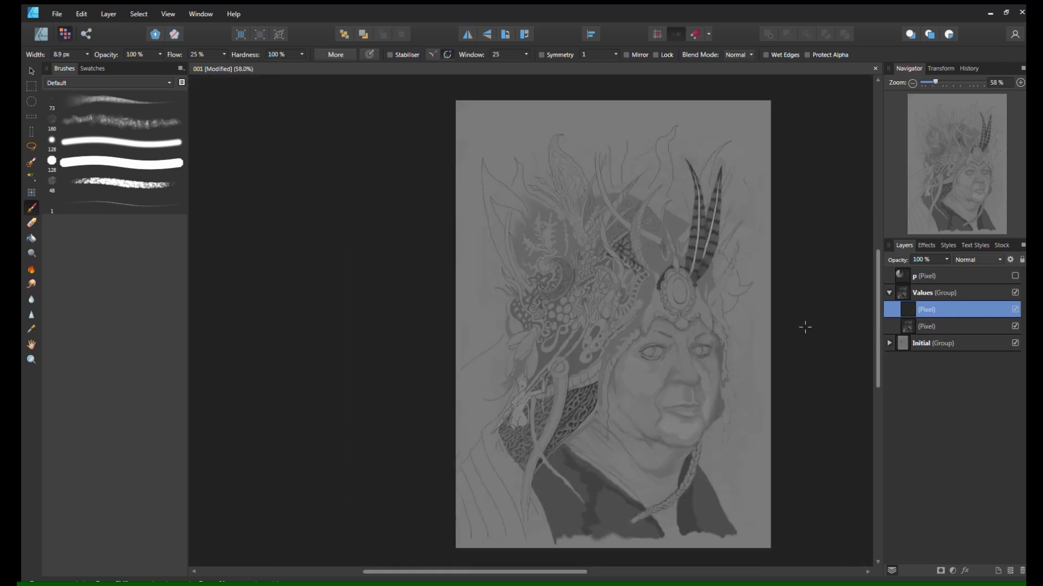
scroll(790, 332, up, 4)
scroll(701, 326, down, 4)
scroll(681, 320, up, 4)
drag(968, 158, 948, 143)
scroll(699, 341, down, 4)
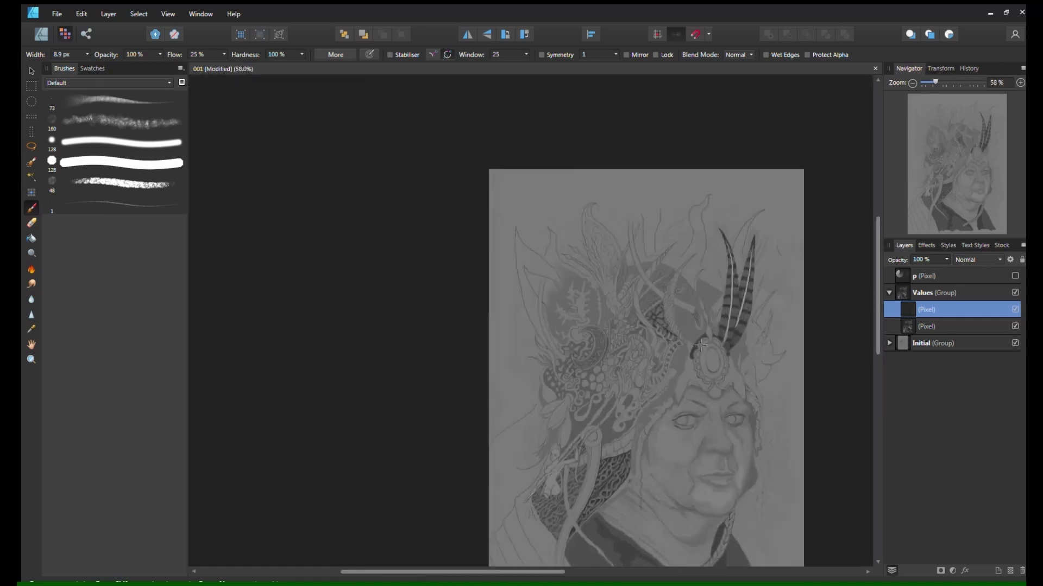
scroll(699, 341, up, 6)
Darken the rope's outer edge down to the brooch with a 13.9 px brush at 50% flow
click(115, 102)
key(bracketleft)
key(bracketleft)
key(bracketleft)
key(bracketleft)
key(bracketleft)
key(bracketleft)
key(bracketleft)
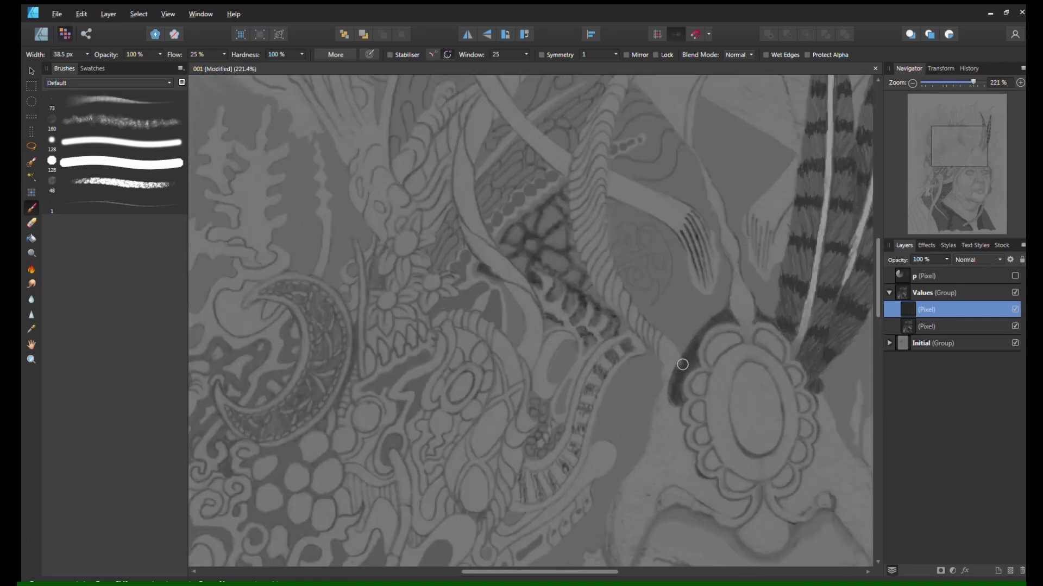
mouse_move(682, 363)
mouse_down()
mouse_move(669, 338)
mouse_move(686, 352)
mouse_move(673, 368)
mouse_move(700, 326)
mouse_move(469, 318)
mouse_up()
key(bracketleft)
key(bracketleft)
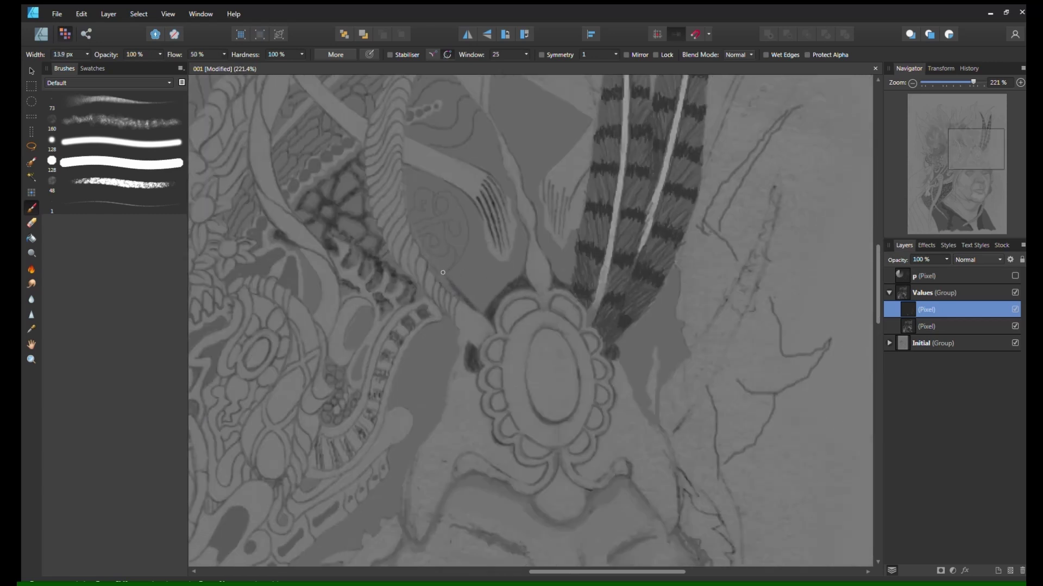
mouse_move(443, 272)
mouse_down()
mouse_move(406, 213)
mouse_move(429, 264)
mouse_move(476, 313)
mouse_move(459, 308)
mouse_move(472, 328)
mouse_move(440, 312)
mouse_up()
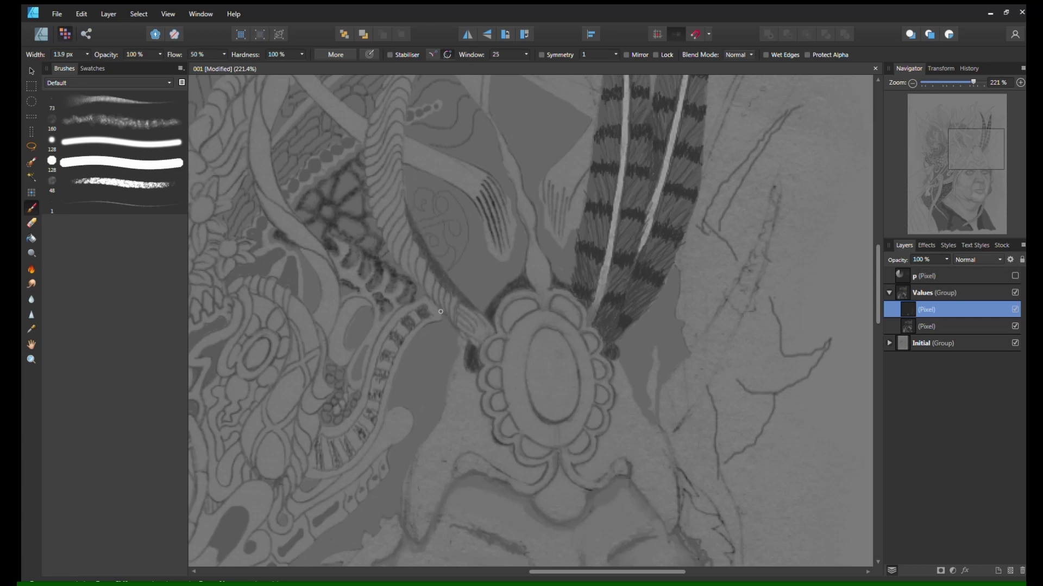
Add fine strand lines to the rope's end at the brooch with a soft 2.7 px brush at 25% flow
click(121, 101)
key(bracketleft)
key(bracketleft)
key(bracketleft)
key(bracketleft)
key(bracketleft)
key(bracketleft)
key(bracketleft)
key(bracketleft)
key(bracketleft)
key(bracketleft)
key(bracketleft)
key(bracketleft)
key(bracketleft)
drag(483, 330, 474, 340)
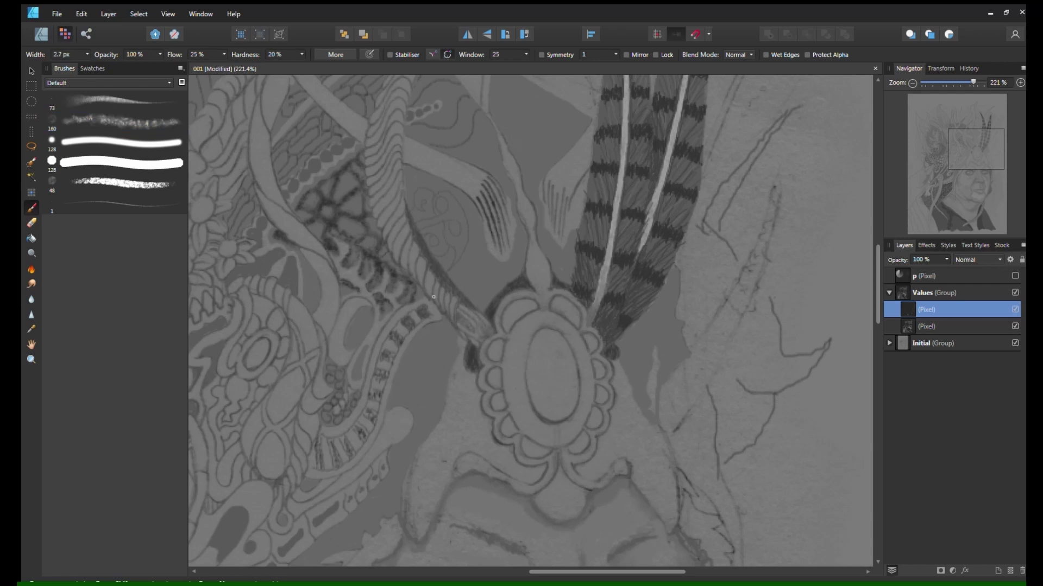
Shade the twists along the rope beside the flower with a soft 3 px brush at 25% flow
scroll(391, 353, up, 4)
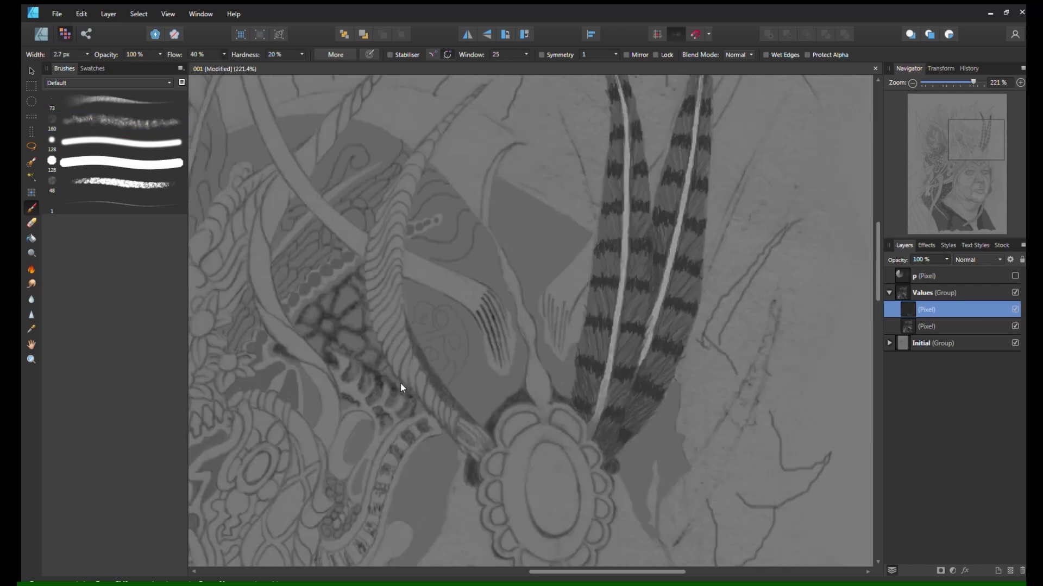
drag(388, 358, 395, 373)
key(shift+2)
key(shift+5)
drag(370, 298, 380, 311)
key(bracketright)
drag(446, 425, 401, 361)
drag(395, 360, 384, 340)
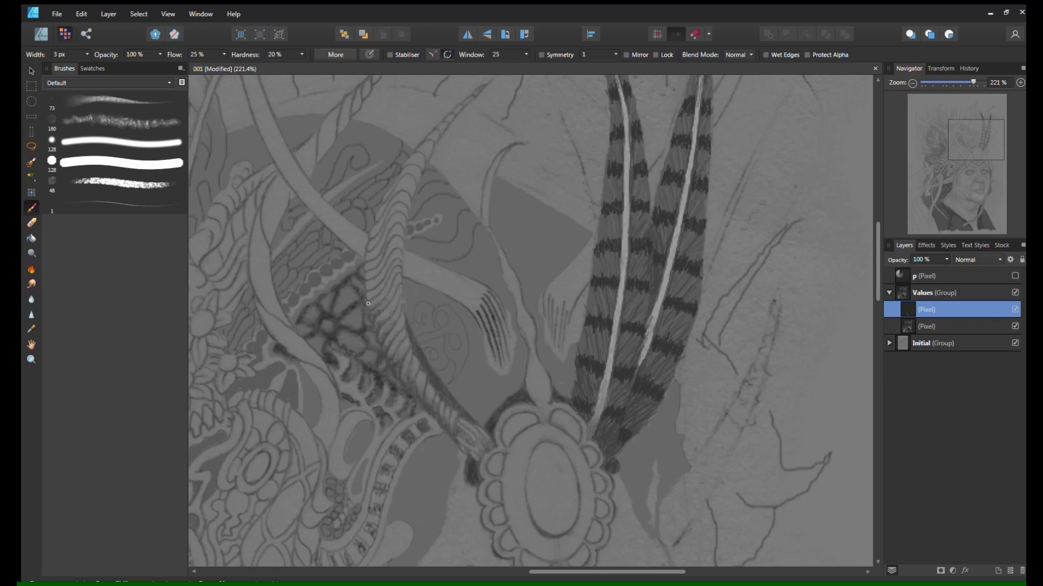
mouse_move(376, 287)
mouse_down()
mouse_move(375, 208)
mouse_move(375, 263)
mouse_up()
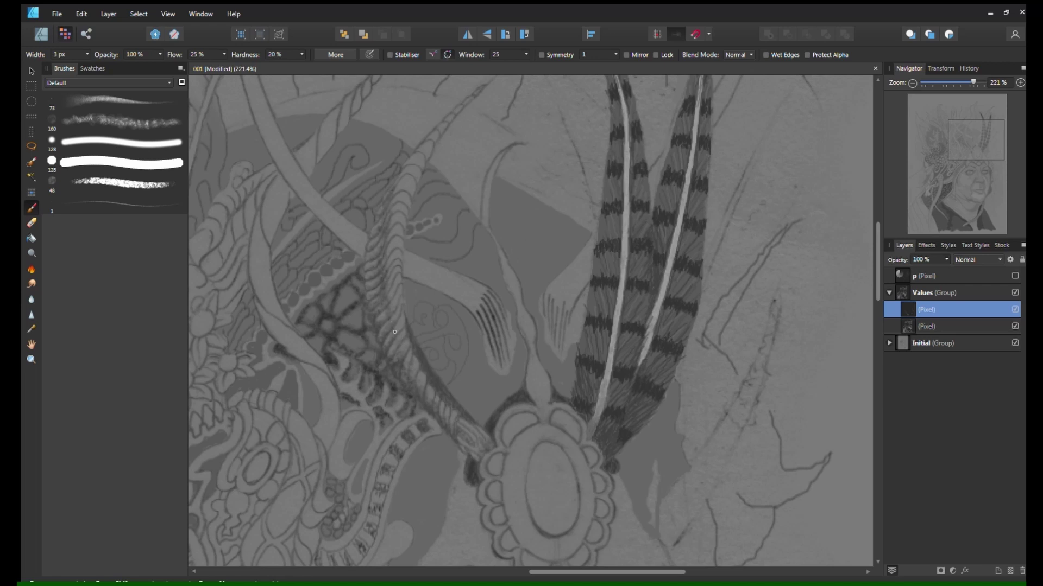
mouse_move(396, 309)
mouse_down()
mouse_move(407, 231)
mouse_move(414, 247)
mouse_up()
Deepen the shadows along both edges of the rope with a 10.5 px brush at 25% flow
scroll(409, 275, up, 2)
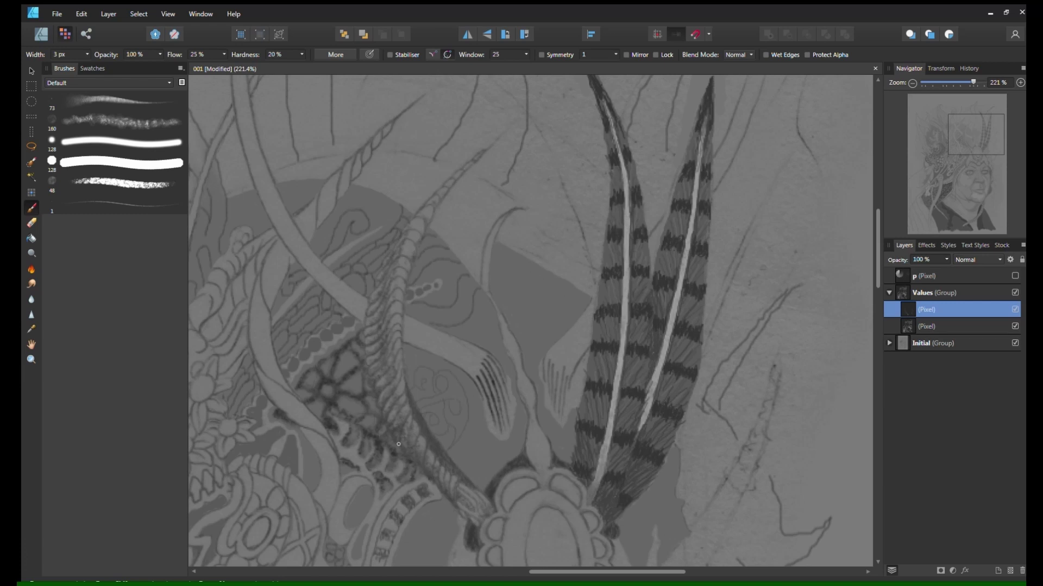
click(115, 101)
key(bracketleft)
key(bracketleft)
key(bracketleft)
key(bracketleft)
key(bracketleft)
key(bracketleft)
key(bracketleft)
key(bracketleft)
drag(365, 352, 364, 333)
scroll(511, 393, down, 3)
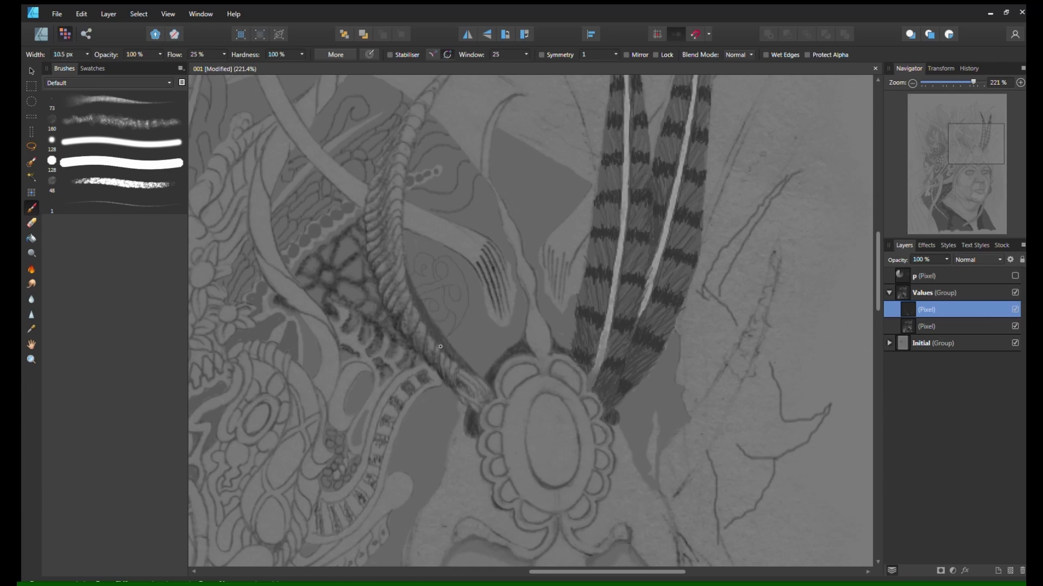
drag(440, 346, 399, 278)
drag(475, 404, 476, 377)
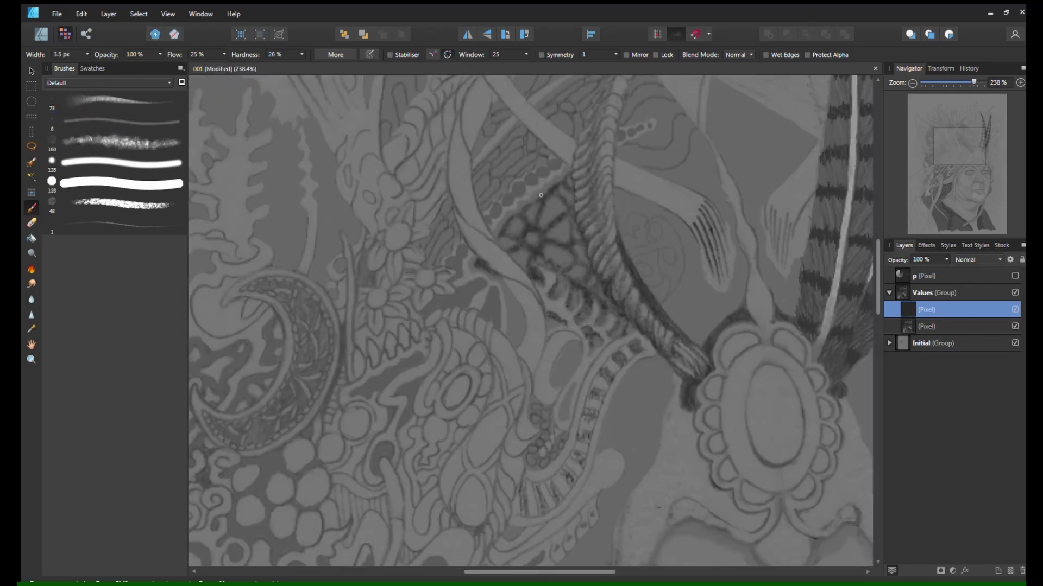
Darken the lines around the flower's centre and between its petals with a 3 px brush at 25% flow
key(bracketleft)
mouse_move(541, 244)
mouse_down()
mouse_move(526, 228)
mouse_move(537, 208)
mouse_up()
drag(551, 262, 512, 234)
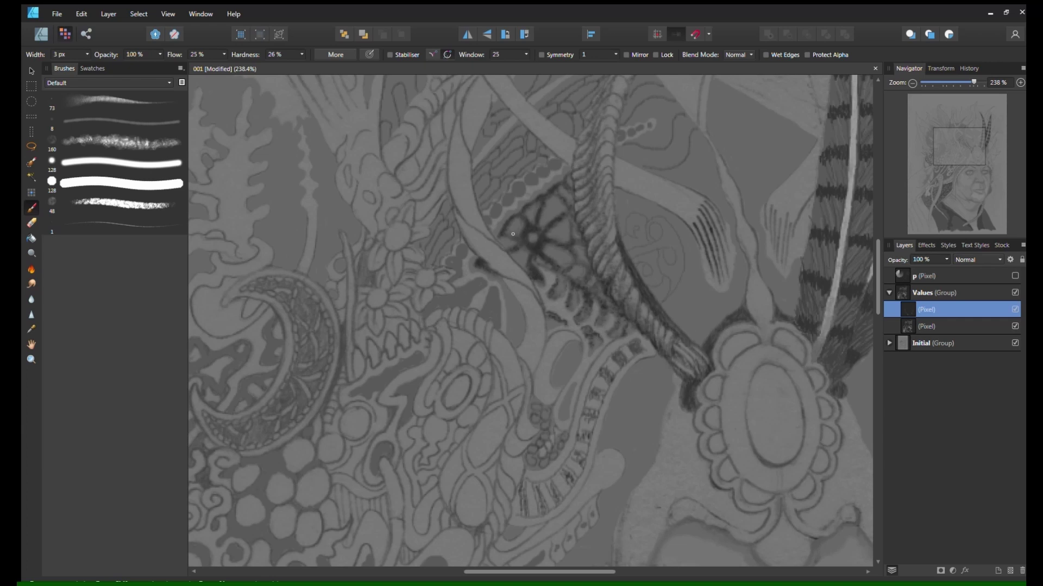
drag(567, 171, 582, 246)
Shade the flower's petals with a brush of up to 9.5 px and darken the edges of the nearby bead strips at 3 px
key(bracketleft)
key(bracketright)
key(bracketright)
key(bracketright)
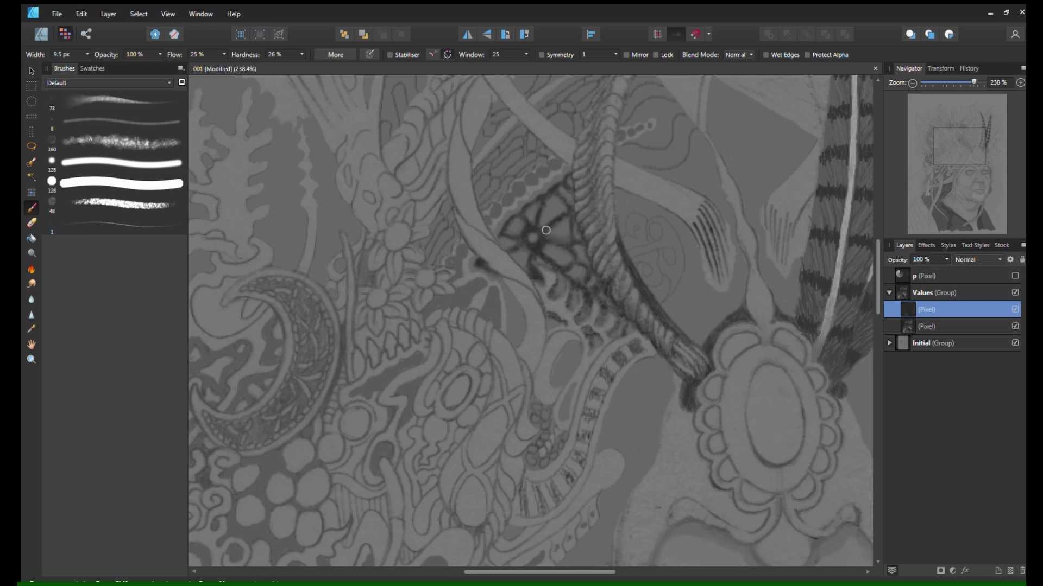
key(bracketleft)
key(bracketleft)
drag(503, 219, 556, 175)
key(bracketleft)
drag(625, 140, 646, 133)
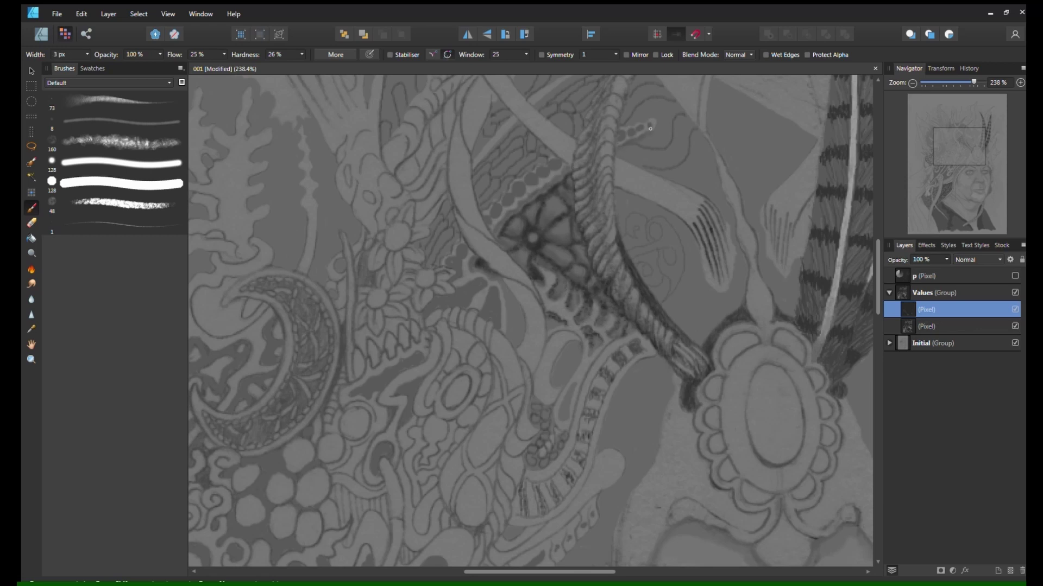
Compare the artwork with the active value layer hidden and shown, and lighten the rope's twists with a soft eraser
mouse_move(499, 242)
mouse_down()
mouse_move(335, 287)
mouse_move(335, 319)
mouse_up()
click(1014, 309)
click(1015, 309)
key(e)
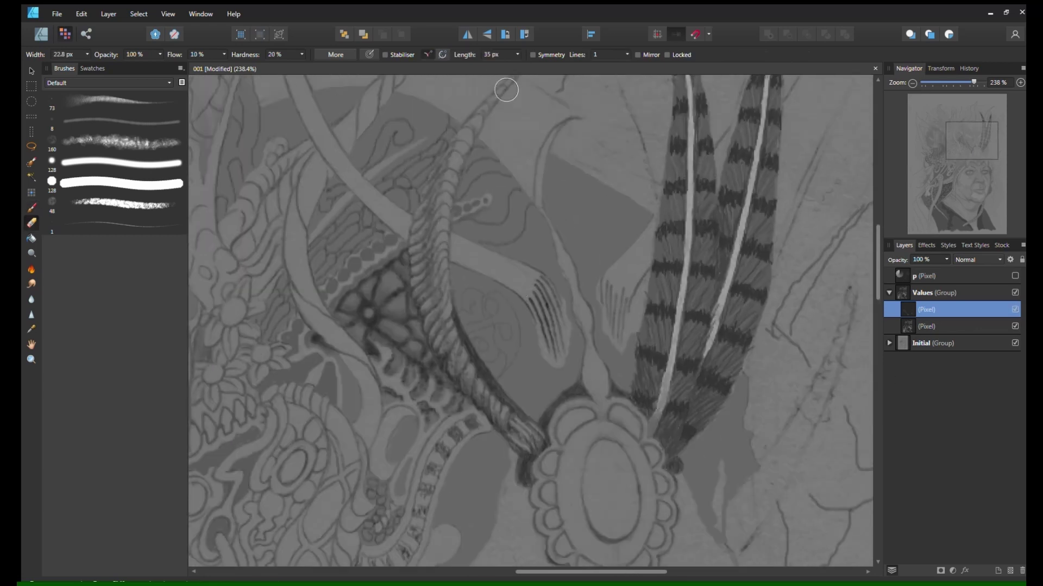
drag(433, 191, 451, 349)
click(110, 122)
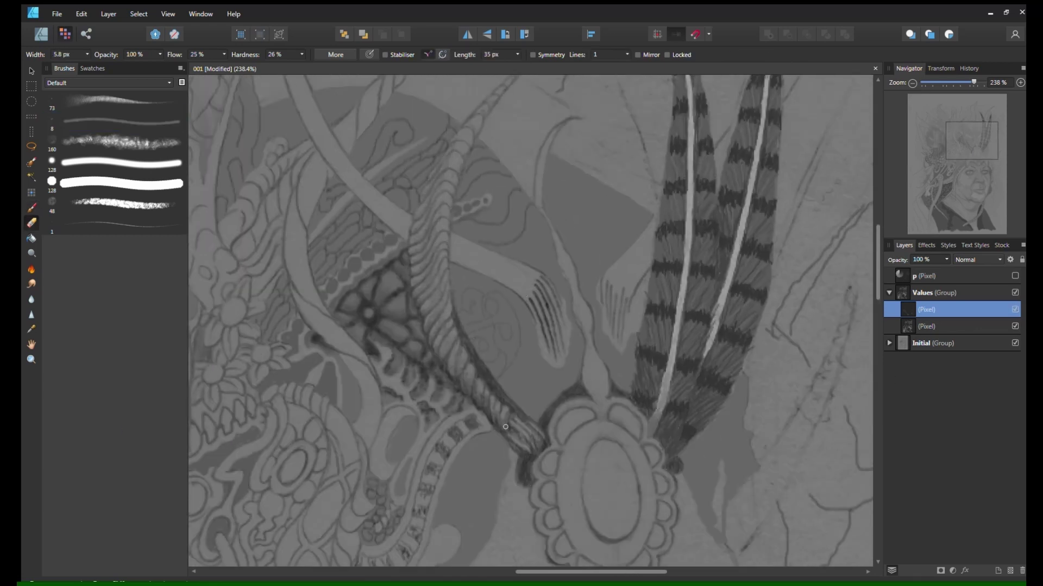
Deepen the rope's outer edge and the strands at its brooch end with the reduced 8 px brush at 25% flow
key(b)
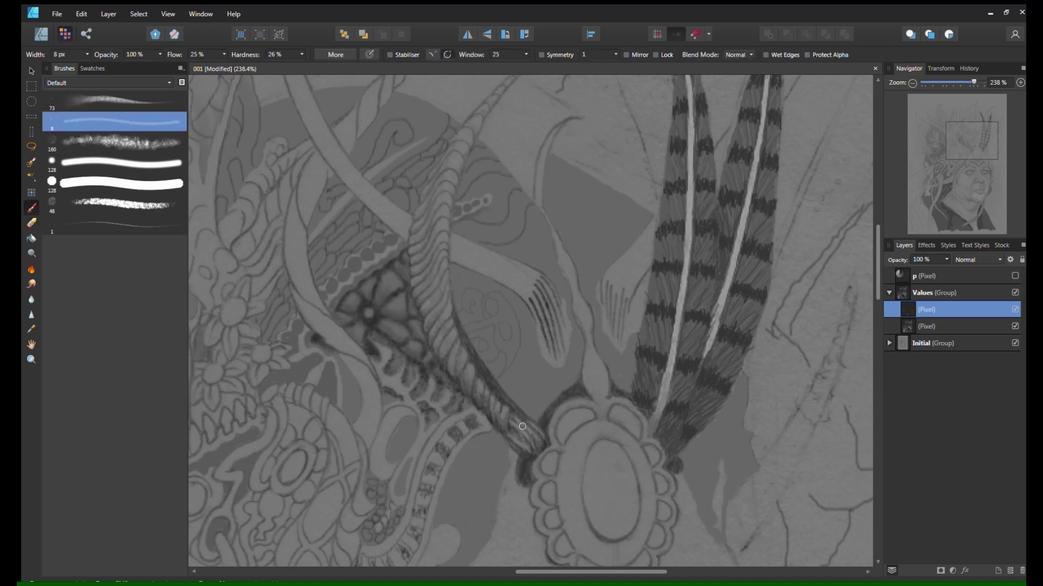
key(bracketleft)
key(bracketleft)
key(bracketleft)
mouse_move(524, 419)
mouse_down()
mouse_move(471, 361)
mouse_move(452, 309)
mouse_move(489, 386)
mouse_move(489, 377)
mouse_move(537, 427)
mouse_move(517, 422)
mouse_move(508, 432)
mouse_move(545, 441)
mouse_move(515, 472)
mouse_move(527, 476)
mouse_move(506, 453)
mouse_up()
key(bracketleft)
mouse_move(488, 414)
mouse_down()
mouse_move(453, 382)
mouse_move(471, 405)
mouse_move(443, 419)
mouse_move(455, 389)
mouse_move(447, 355)
mouse_move(438, 393)
mouse_move(433, 362)
mouse_up()
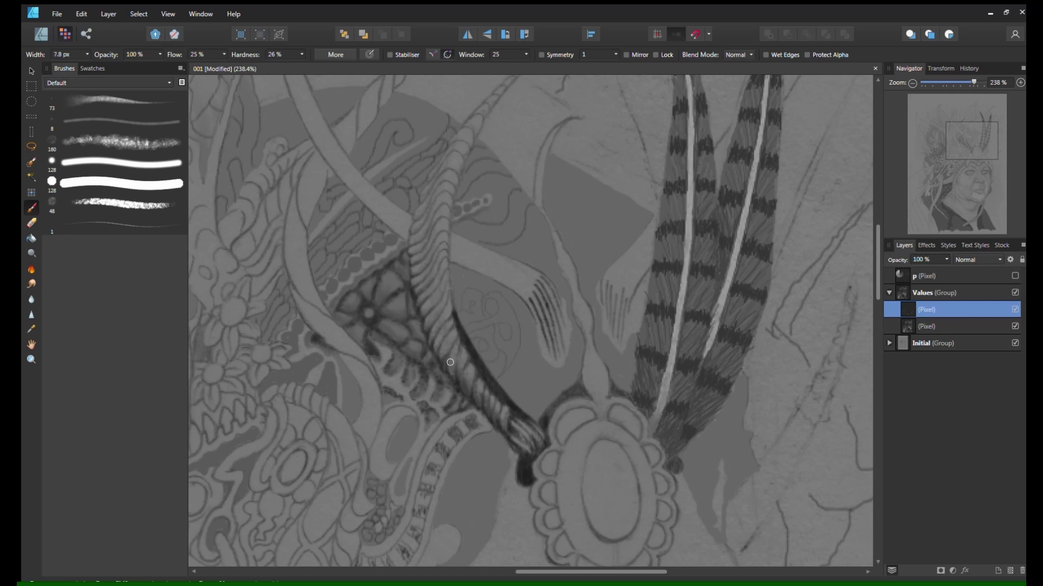
Shade over the rope's twists and inner edge with a broader brush of up to 17.7 px at 25% flow
key(bracketright)
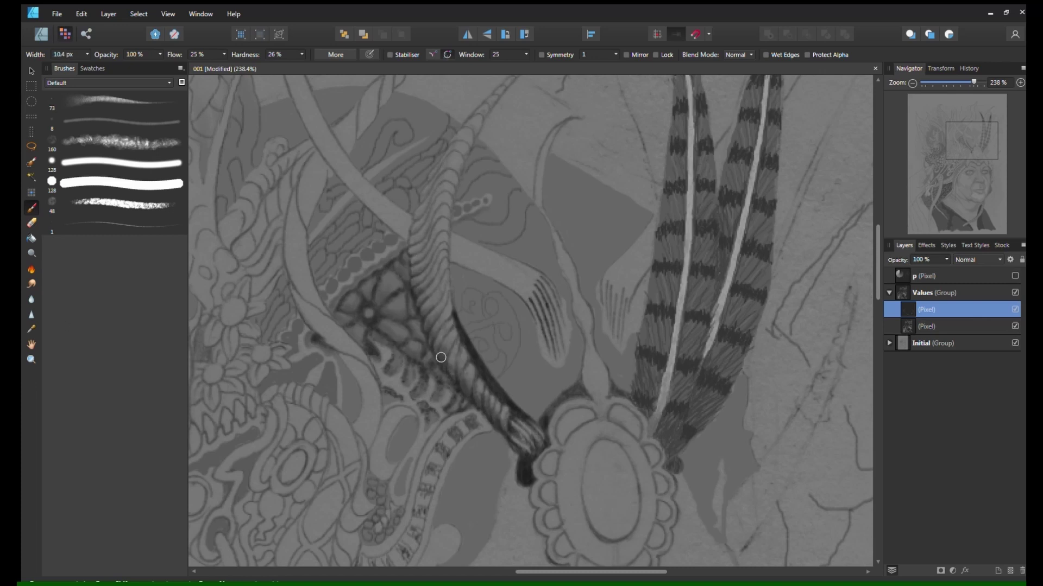
scroll(505, 355, up, 2)
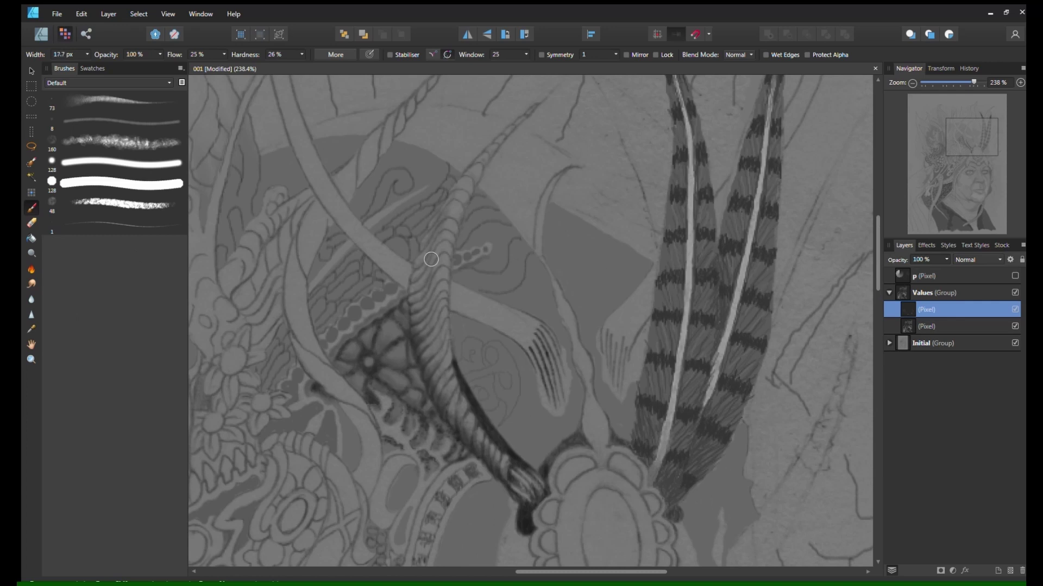
key(bracketright)
key(bracketleft)
scroll(588, 359, down, 5)
scroll(608, 399, up, 5)
key(bracketleft)
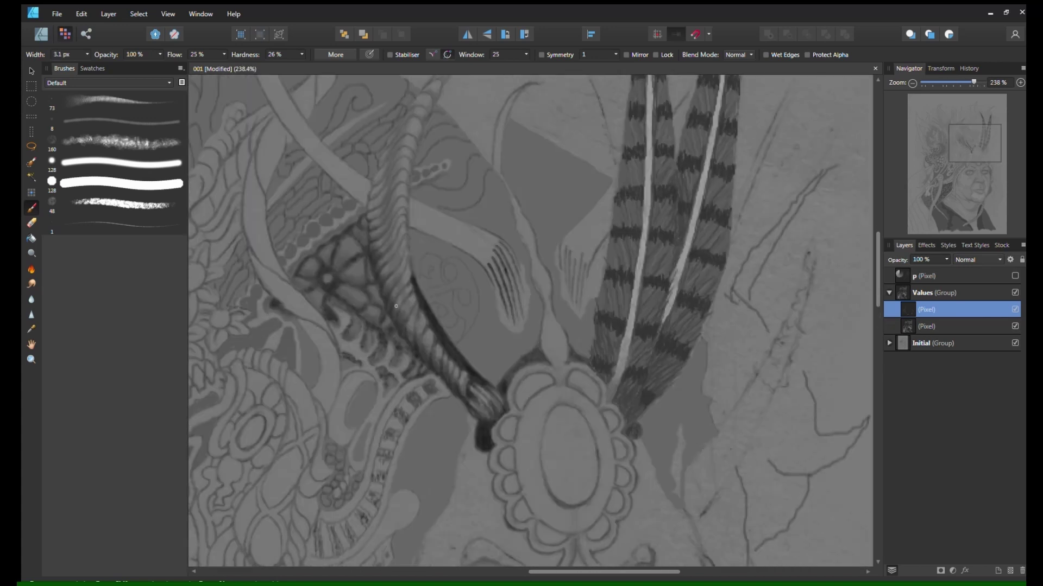
Shade the base of the striped feathers above the brooch with the 5.1 px brush at 25% flow
scroll(534, 365, down, 3)
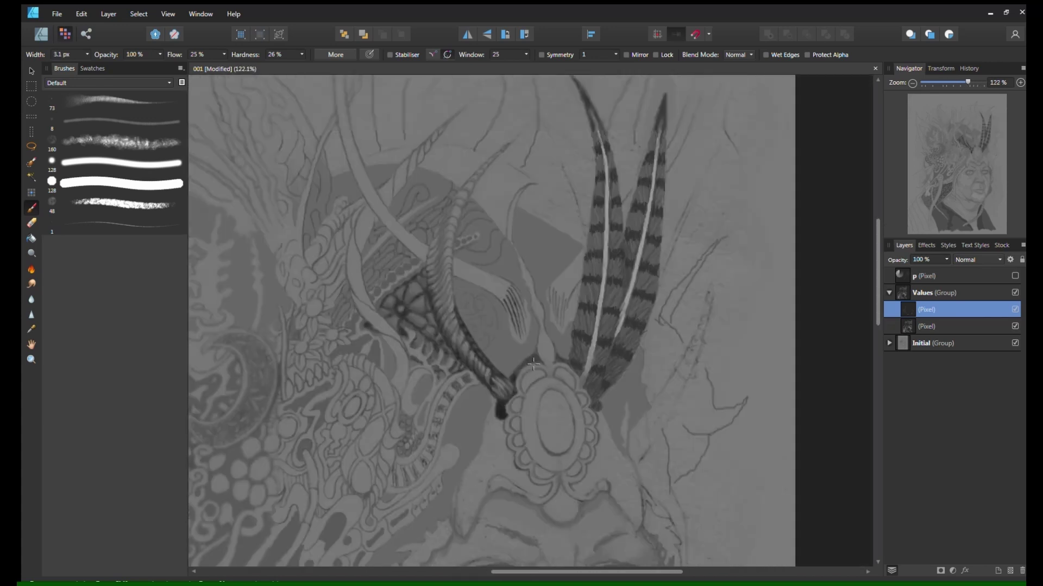
scroll(533, 365, up, 2)
drag(584, 373, 592, 343)
mouse_move(588, 355)
mouse_down()
mouse_move(595, 329)
mouse_move(625, 300)
mouse_up()
key(bracketright)
key(bracketright)
key(bracketright)
key(bracketright)
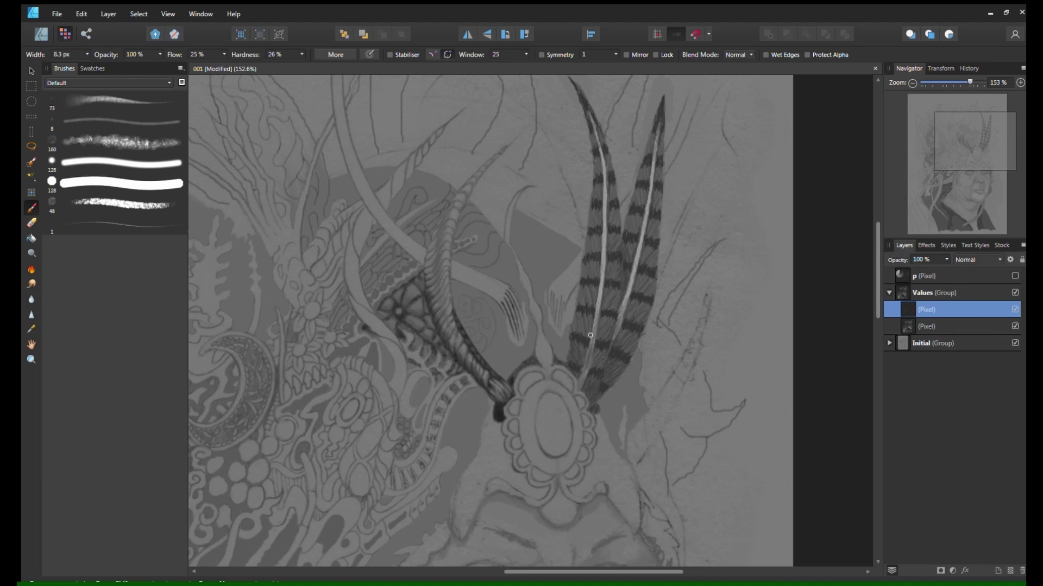
Darken the small round knob at the feathers' base beside the brooch with a smaller brush at 25% flow
key(bracketleft)
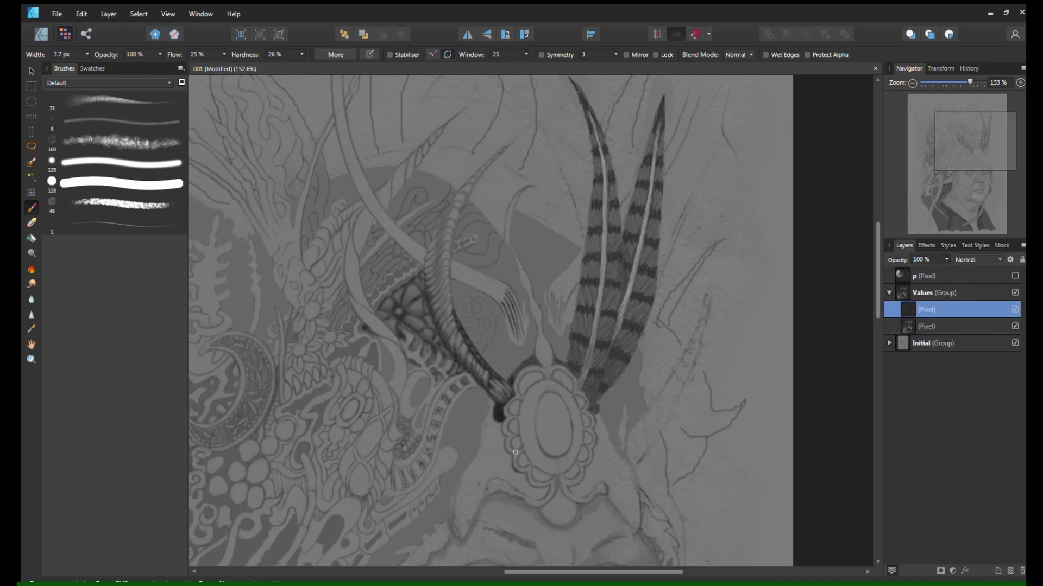
scroll(619, 418, up, 3)
key(bracketleft)
key(bracketleft)
key(bracketleft)
key(bracketleft)
key(bracketleft)
drag(561, 399, 576, 405)
drag(571, 390, 569, 402)
Deepen the shadow above the brooch's upper scallops on both sides of the tapered tendril
drag(495, 303, 512, 309)
key(bracketleft)
key(bracketleft)
mouse_move(437, 308)
mouse_down()
mouse_move(412, 332)
mouse_move(413, 324)
mouse_up()
mouse_move(417, 315)
mouse_down()
mouse_move(406, 337)
mouse_move(420, 312)
mouse_up()
drag(411, 319, 458, 301)
mouse_move(457, 296)
mouse_down()
mouse_move(439, 298)
mouse_move(483, 314)
mouse_up()
Shade the tapered tendril from its base above the brooch upward with a larger brush at 25% flow
key(bracketleft)
key(bracketright)
key(bracketright)
key(bracketright)
key(bracketright)
key(bracketright)
key(bracketright)
drag(483, 313, 462, 299)
mouse_move(479, 282)
mouse_down()
mouse_move(485, 300)
mouse_move(445, 258)
mouse_move(410, 154)
mouse_move(423, 187)
mouse_up()
Darken the lower edge and middle bulge of the tendril above the brooch with a resized soft brush
scroll(459, 279, up, 1)
key(bracketleft)
key(bracketleft)
key(bracketright)
key(bracketright)
key(bracketright)
key(bracketright)
mouse_move(472, 347)
mouse_down()
mouse_move(481, 371)
mouse_move(440, 253)
mouse_up()
Darken the thin upper tip of the tendril with a 4.9 px brush at 25% flow
key(bracketleft)
key(bracketleft)
key(bracketleft)
key(bracketleft)
key(bracketleft)
key(bracketleft)
drag(402, 142, 428, 184)
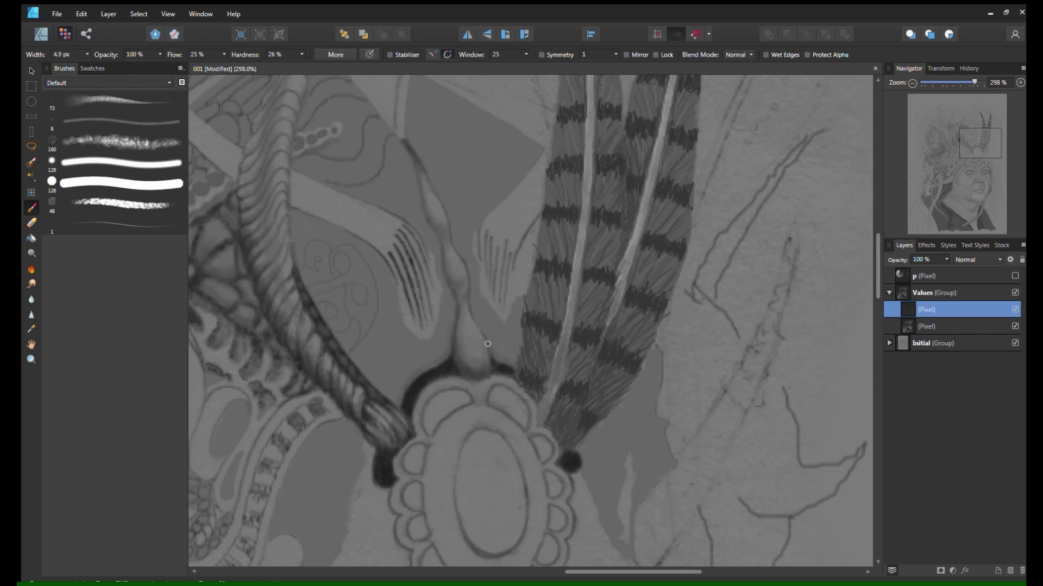
key(bracketright)
key(bracketright)
scroll(543, 315, down, 5)
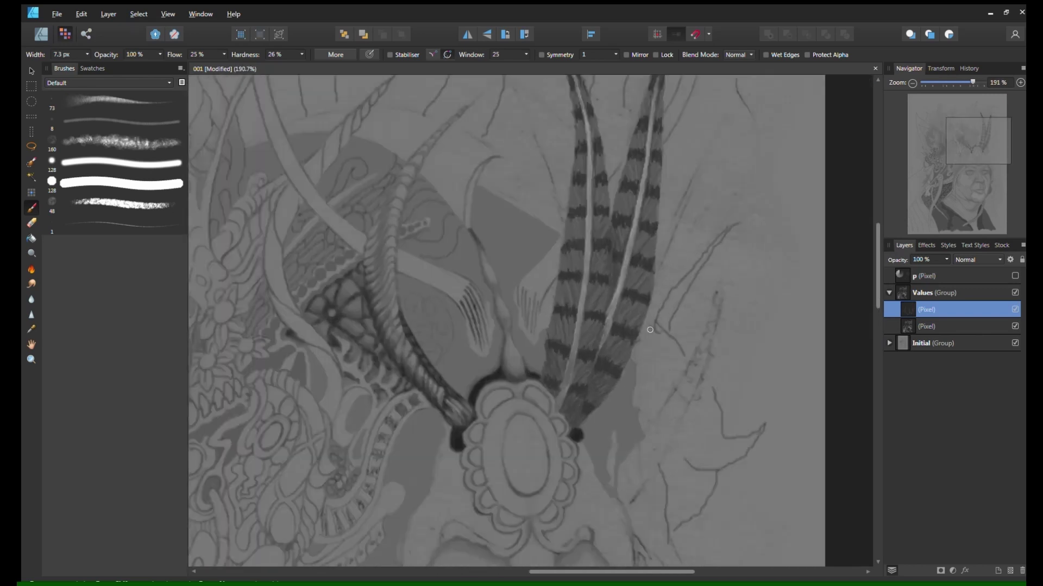
Deepen the shadows in the spotted leaf, inside the crescent moon's curve and around the curls and berries with a 7.3 px brush
scroll(701, 409, up, 2)
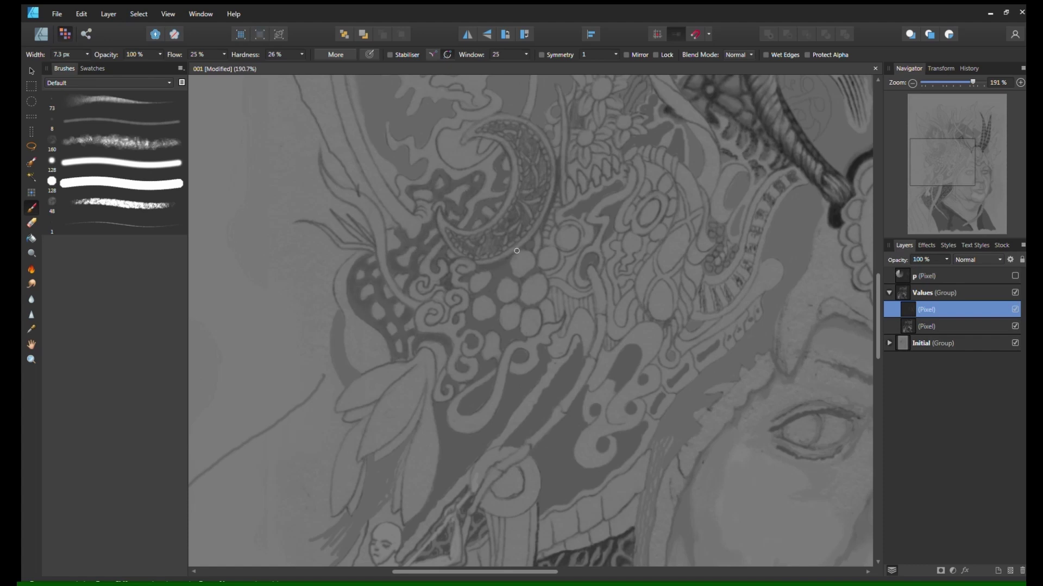
mouse_move(372, 265)
mouse_down()
mouse_move(365, 300)
mouse_move(399, 353)
mouse_move(386, 289)
mouse_move(406, 292)
mouse_move(461, 367)
mouse_move(394, 251)
mouse_move(402, 266)
mouse_move(438, 237)
mouse_move(429, 220)
mouse_move(450, 205)
mouse_move(435, 179)
mouse_move(458, 204)
mouse_move(440, 189)
mouse_up()
drag(440, 189, 444, 257)
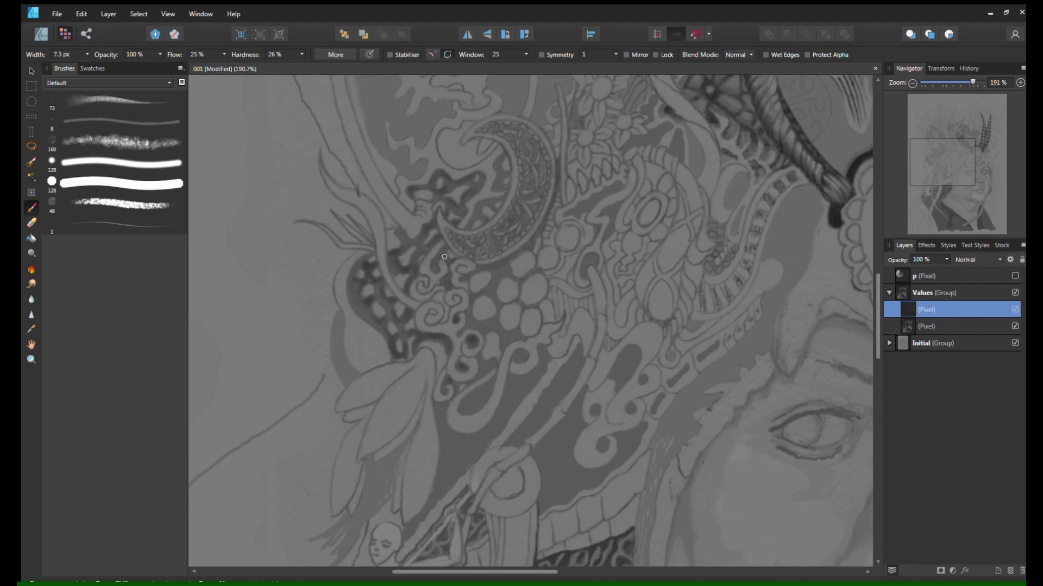
mouse_move(484, 219)
mouse_down()
mouse_move(506, 153)
mouse_move(497, 195)
mouse_up()
mouse_move(445, 248)
mouse_down()
mouse_move(440, 262)
mouse_move(451, 279)
mouse_move(475, 277)
mouse_move(470, 315)
mouse_up()
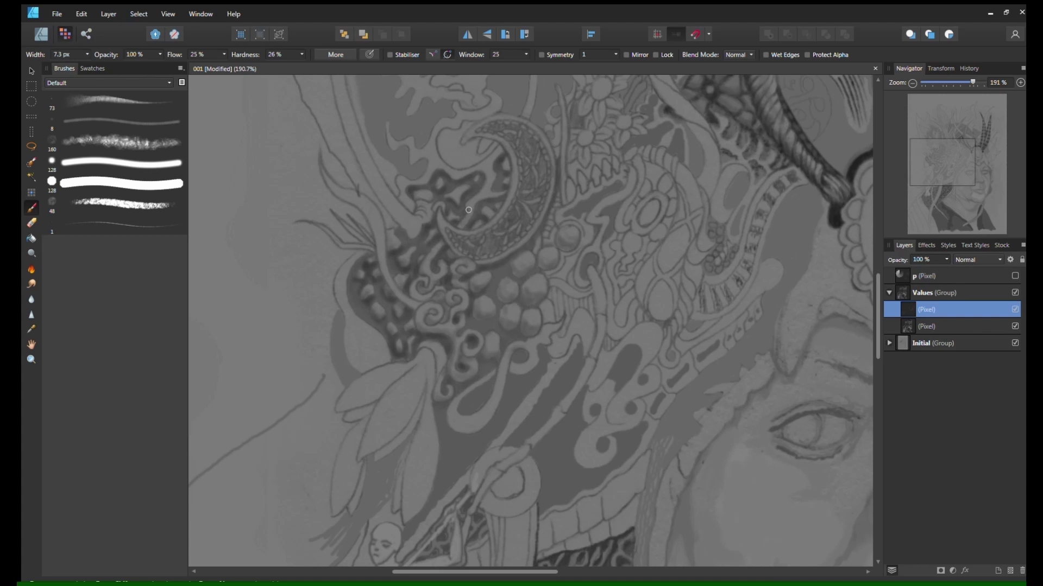
Darken the gaps among the spotted leaf, the curls and the area beneath them with a 5.2 px brush at 25% flow
scroll(601, 306, down, 5)
scroll(652, 337, up, 5)
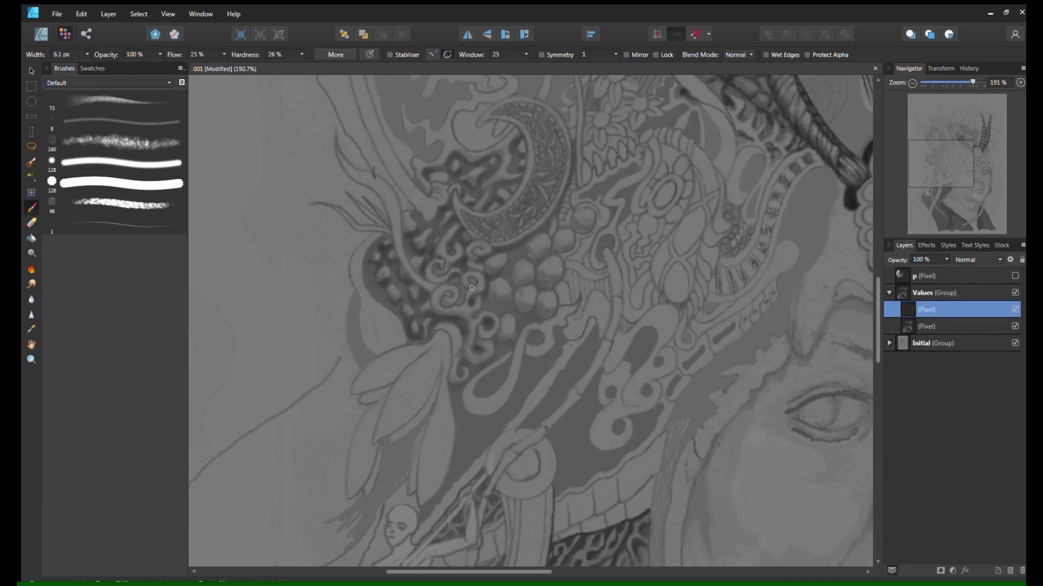
key(bracketleft)
mouse_move(406, 250)
mouse_down()
mouse_move(426, 241)
mouse_move(417, 214)
mouse_move(439, 228)
mouse_up()
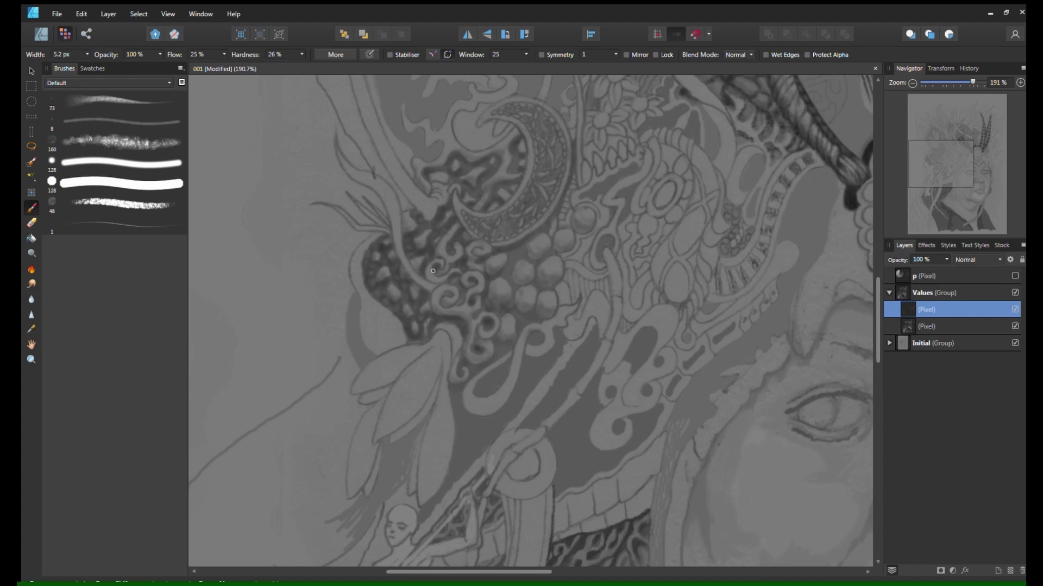
mouse_move(447, 385)
mouse_down()
mouse_move(464, 404)
mouse_move(471, 376)
mouse_move(459, 417)
mouse_move(535, 317)
mouse_move(508, 271)
mouse_move(520, 243)
mouse_up()
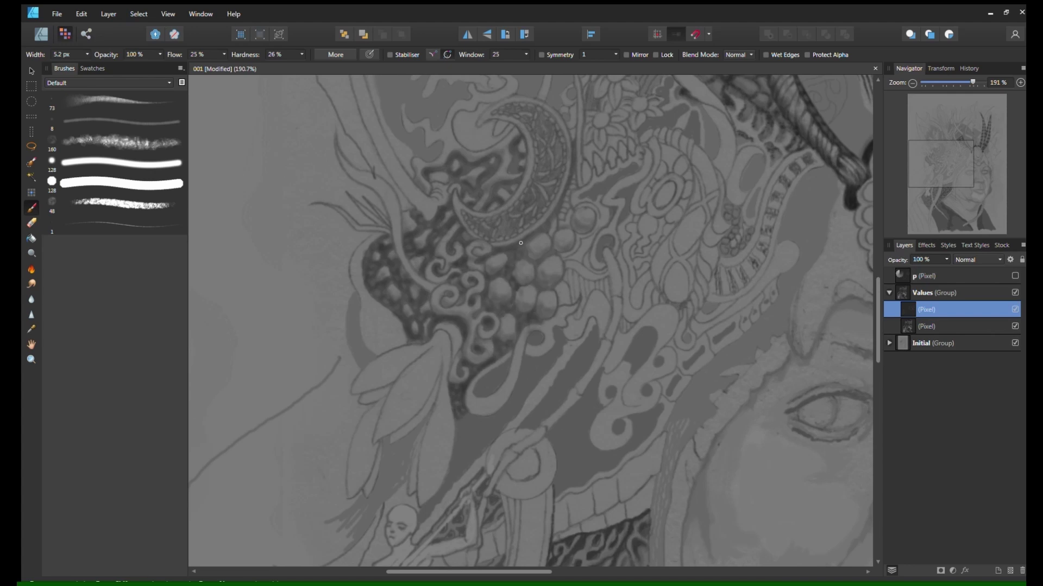
Deepen the crevices between the berries and along the crescent moon's outer edge with a 3.5 px brush
mouse_move(568, 213)
mouse_down()
mouse_move(536, 261)
mouse_move(542, 222)
mouse_move(557, 254)
mouse_move(541, 288)
mouse_move(511, 271)
mouse_move(530, 280)
mouse_move(498, 291)
mouse_up()
drag(505, 343, 448, 294)
drag(401, 261, 392, 261)
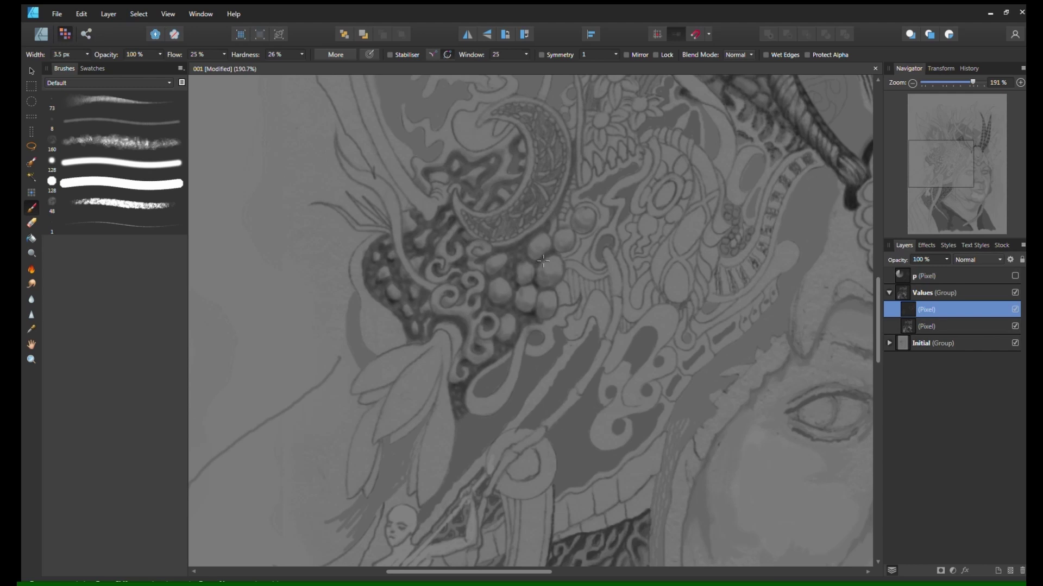
drag(557, 204, 546, 225)
drag(574, 145, 576, 161)
drag(560, 212, 551, 224)
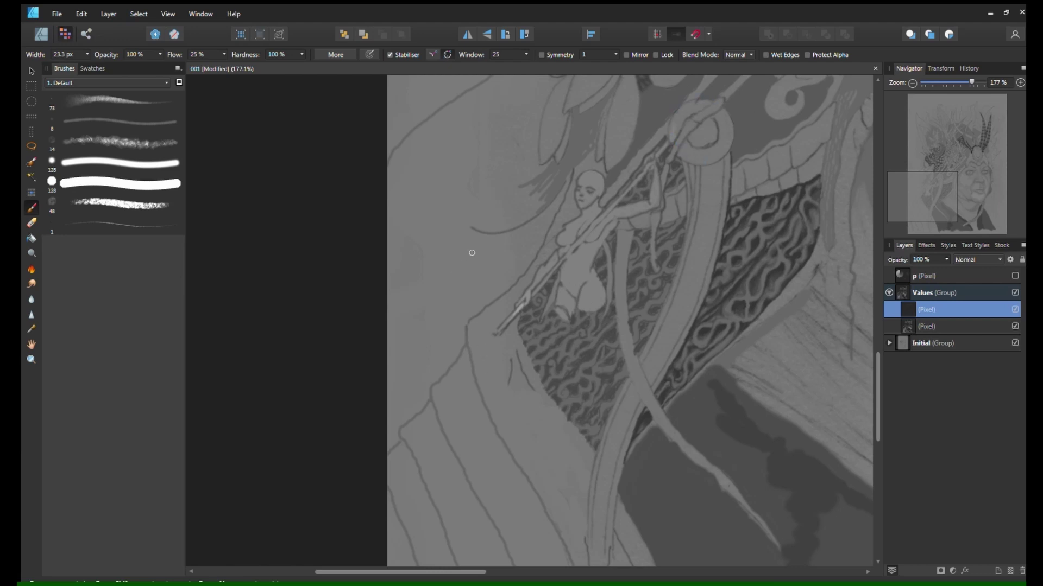
Paint a double-ring buckle on the pixel layer and position it at the top of the pleated shoulder
mouse_move(472, 253)
mouse_down()
mouse_move(434, 266)
mouse_move(446, 303)
mouse_up()
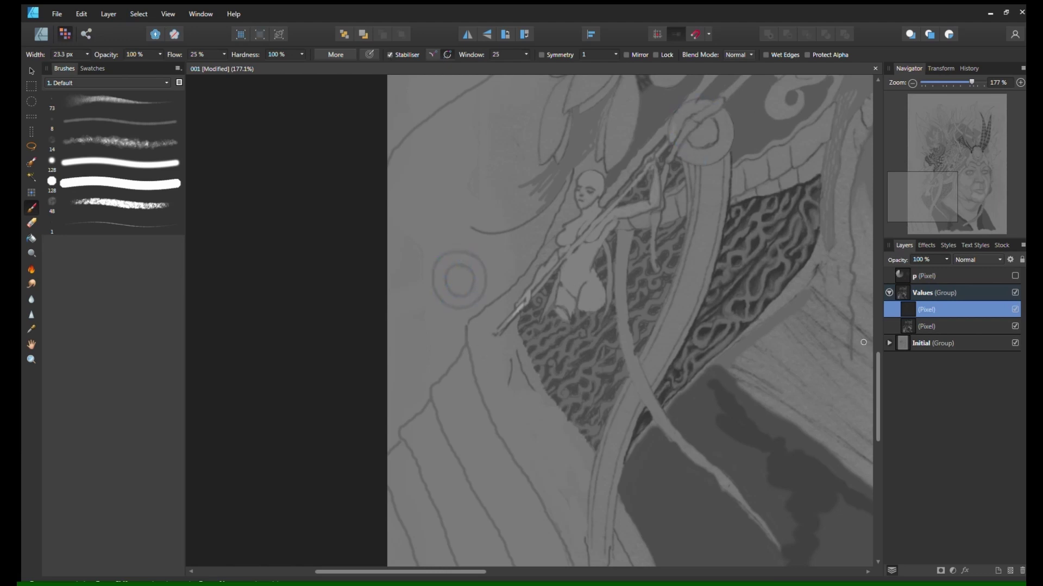
key(v)
click(432, 266)
key(ctrl+z)
drag(428, 255, 413, 279)
drag(498, 288, 471, 356)
click(667, 438)
scroll(756, 312, down, 5)
scroll(942, 191, up, 3)
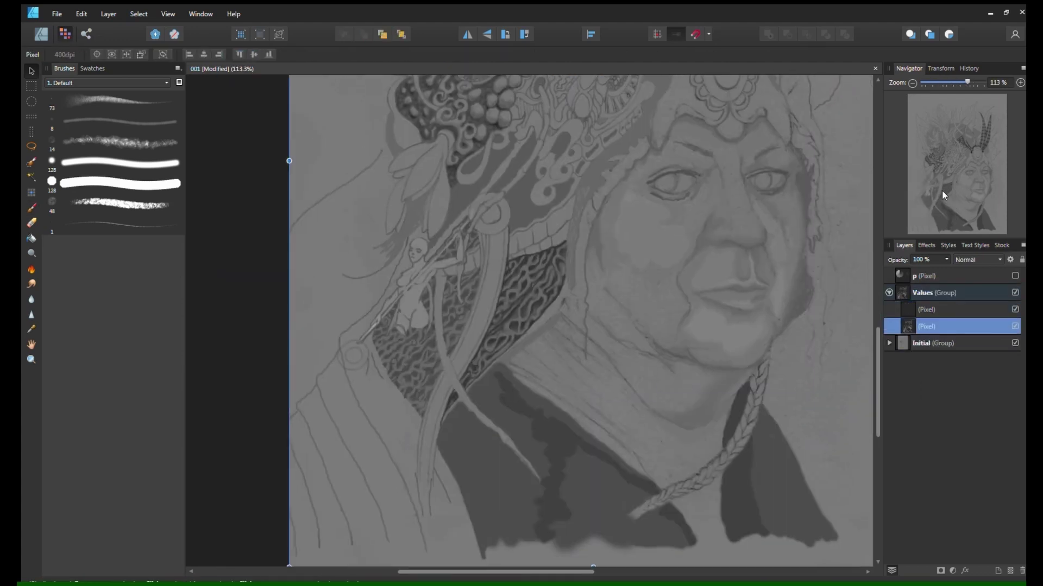
Shade the rim and centre of the shoulder buckle with the 8 px brush at 25% flow
drag(352, 390, 475, 369)
scroll(474, 370, up, 3)
click(460, 282)
click(103, 122)
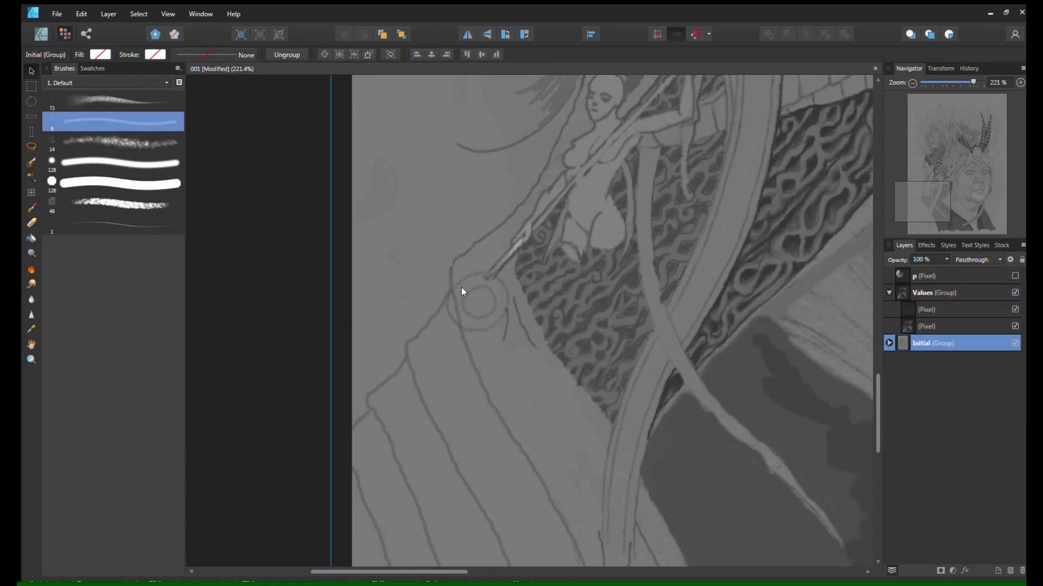
click(31, 208)
click(473, 309)
key(ctrl+z)
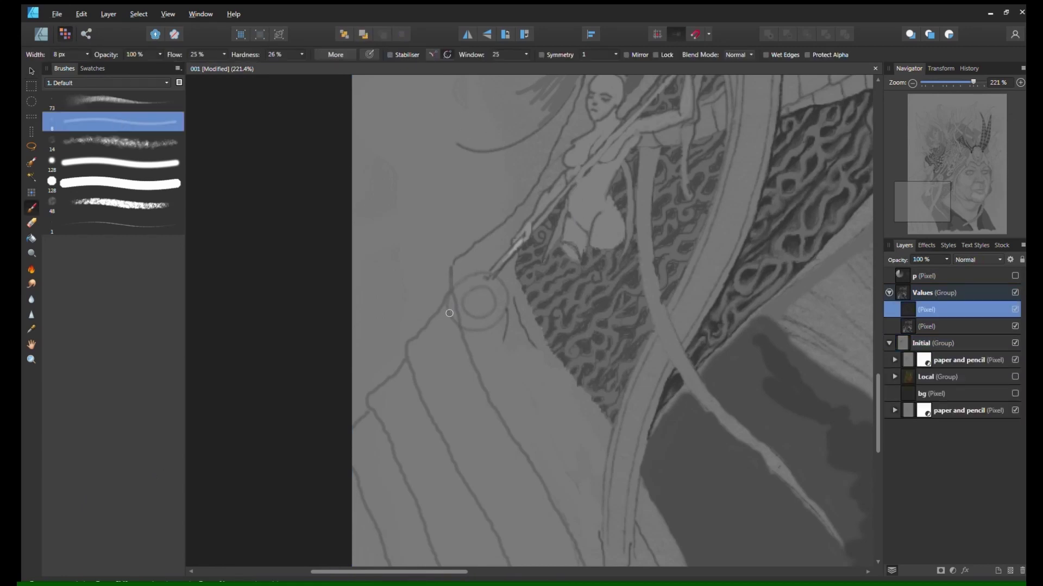
mouse_move(449, 313)
mouse_down()
mouse_move(487, 277)
mouse_move(496, 307)
mouse_move(469, 320)
mouse_move(479, 280)
mouse_move(470, 349)
mouse_move(475, 291)
mouse_move(487, 301)
mouse_move(426, 410)
mouse_move(431, 354)
mouse_move(402, 402)
mouse_up()
Duplicate the shaded buckle four times to form a row of five down the shoulder's edge
key(v)
key(ctrl+j)
key(ctrl+j)
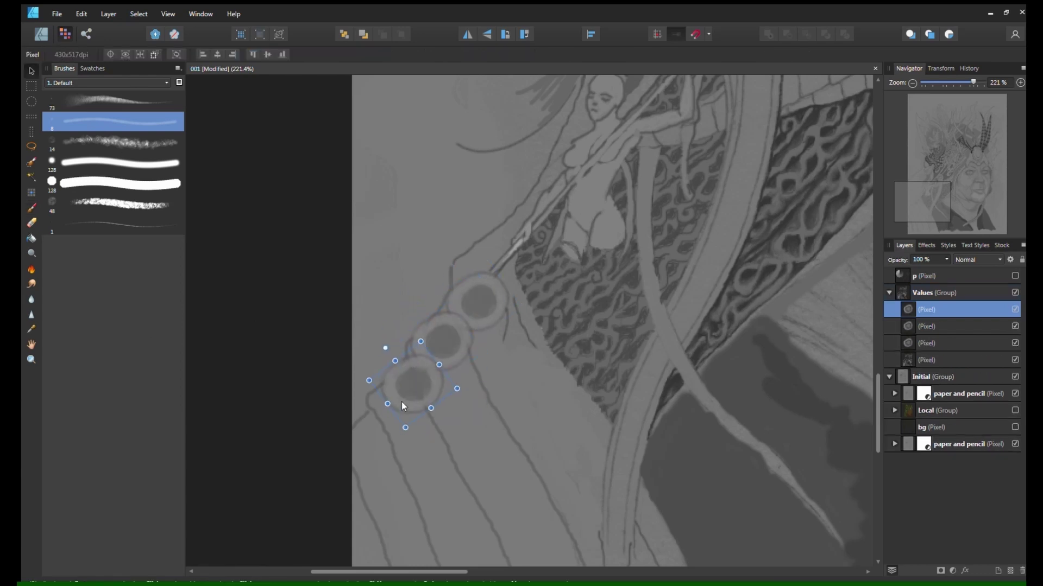
key(ctrl+j)
key(ctrl+j)
Group the five buckle layers and add a new pixel layer above the group
scroll(394, 427, down, 5)
click(950, 327)
shift+click(950, 376)
shift+click(950, 309)
key(ctrl+g)
scroll(517, 415, up, 1)
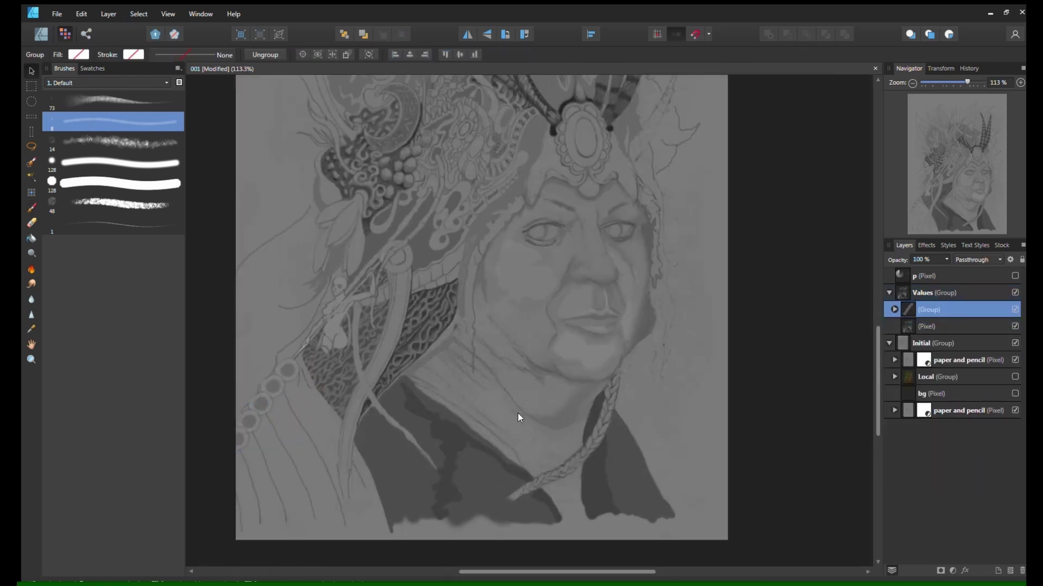
scroll(517, 414, left, 2)
scroll(517, 415, up, 1)
click(1009, 571)
scroll(720, 393, up, 1)
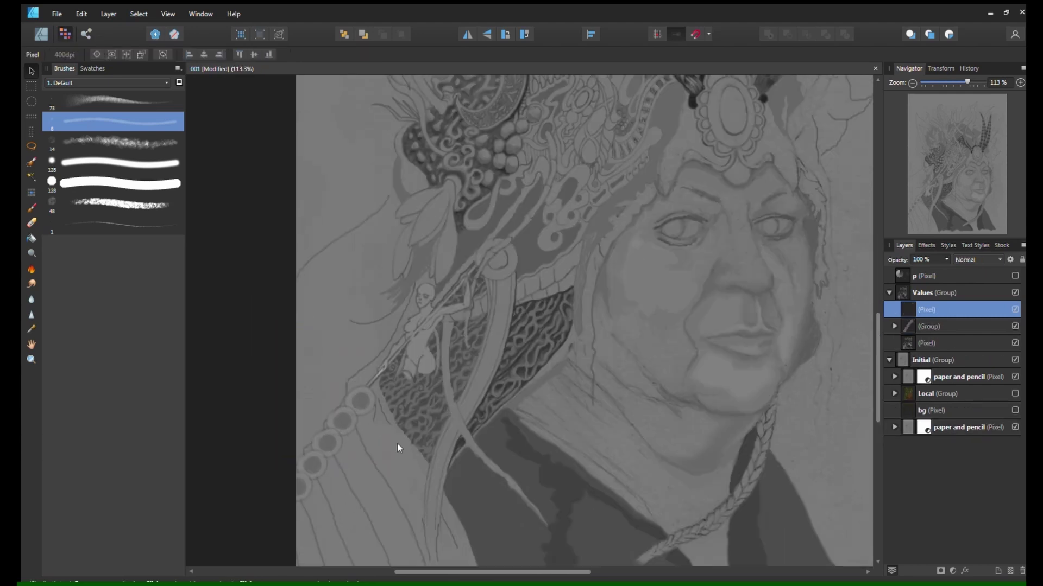
Place a copy of one buckle from the group at the lower end of the long hanging strap
scroll(867, 443, down, 3)
click(895, 327)
click(949, 360)
drag(303, 381, 429, 451)
key(ctrl+d)
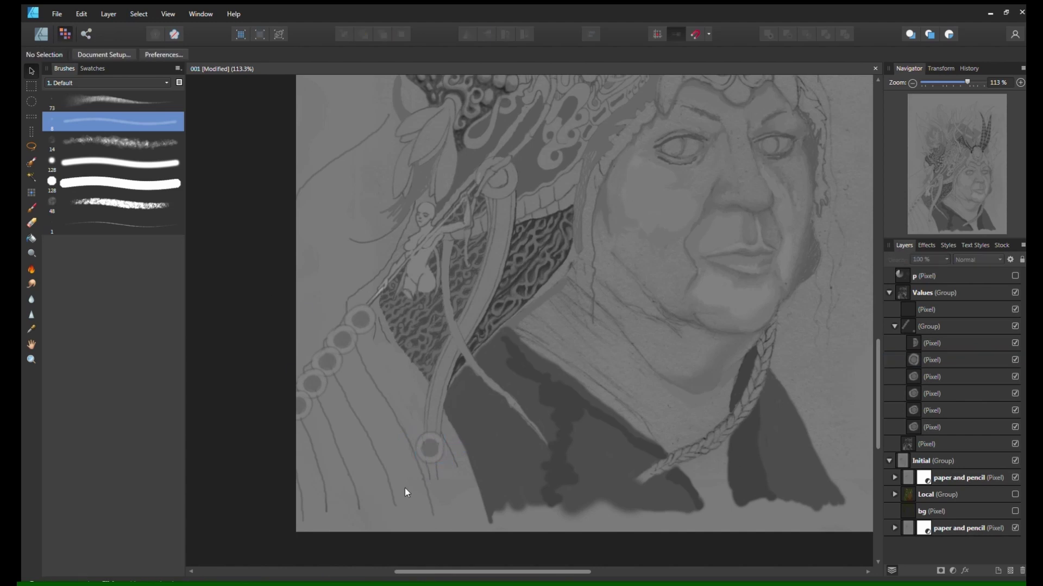
click(895, 326)
click(926, 309)
click(442, 497)
key(b)
click(442, 492)
key(bracketright)
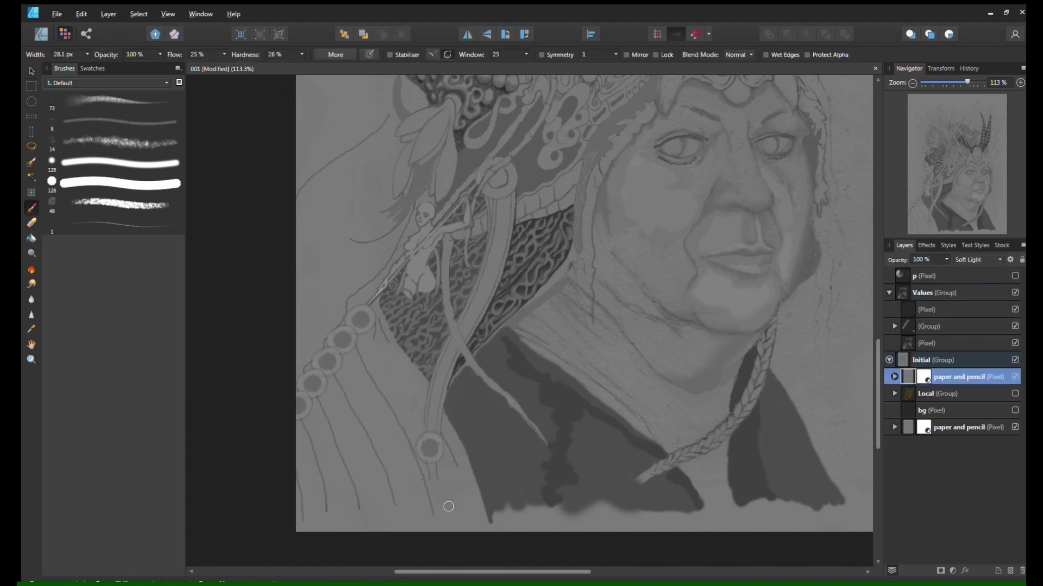
key(ctrl+z)
Move the new pixel layer beneath the buckle group and shade the shoulder's pleats with an 8.8 px brush
drag(923, 310, 908, 335)
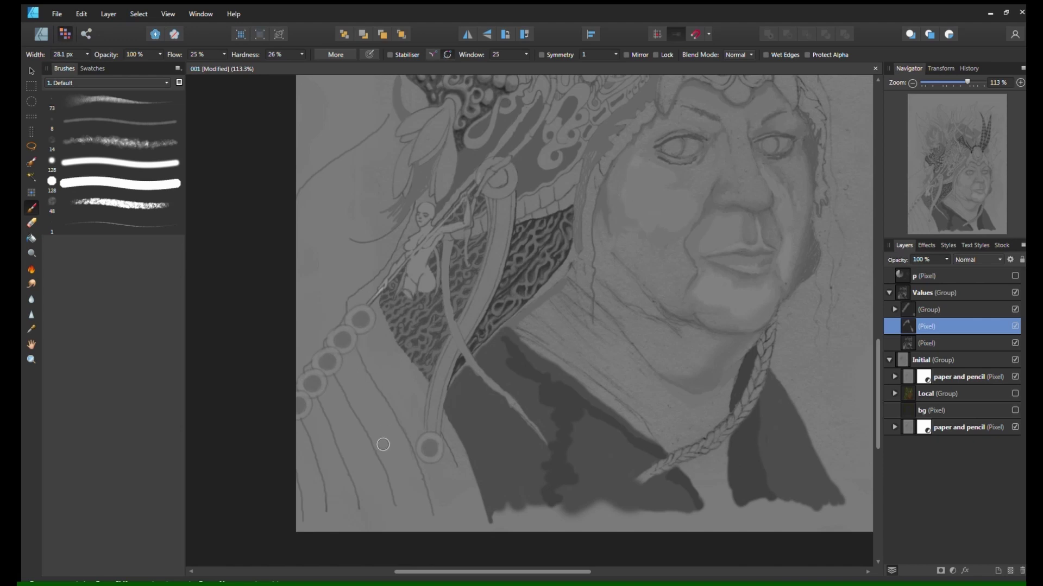
key(bracketleft)
key(bracketleft)
key(bracketleft)
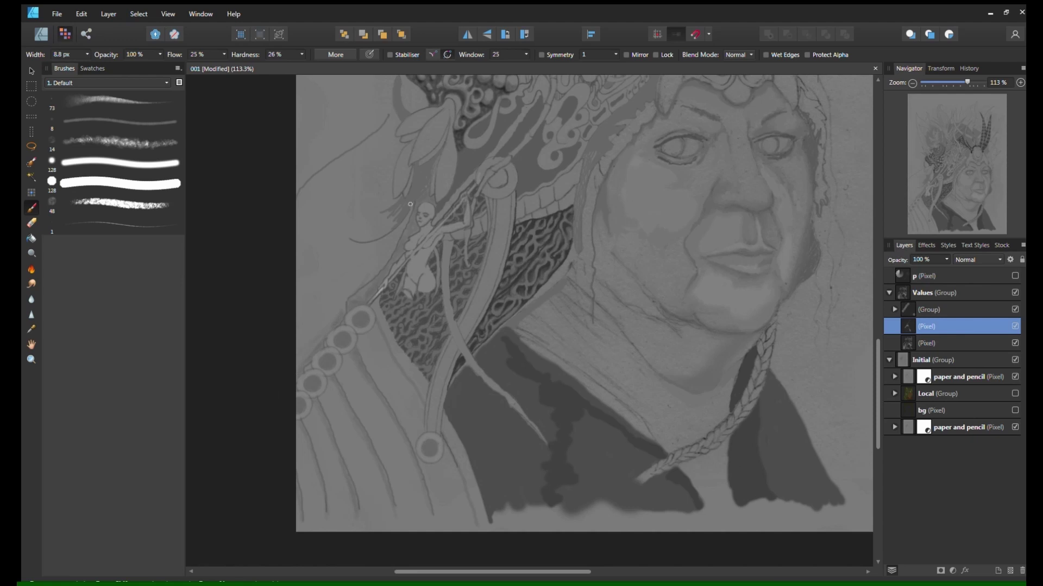
Paint fine strands behind the buckled shoulder up toward the hanging leaves with a 5.3 px brush
scroll(244, 463, down, 3)
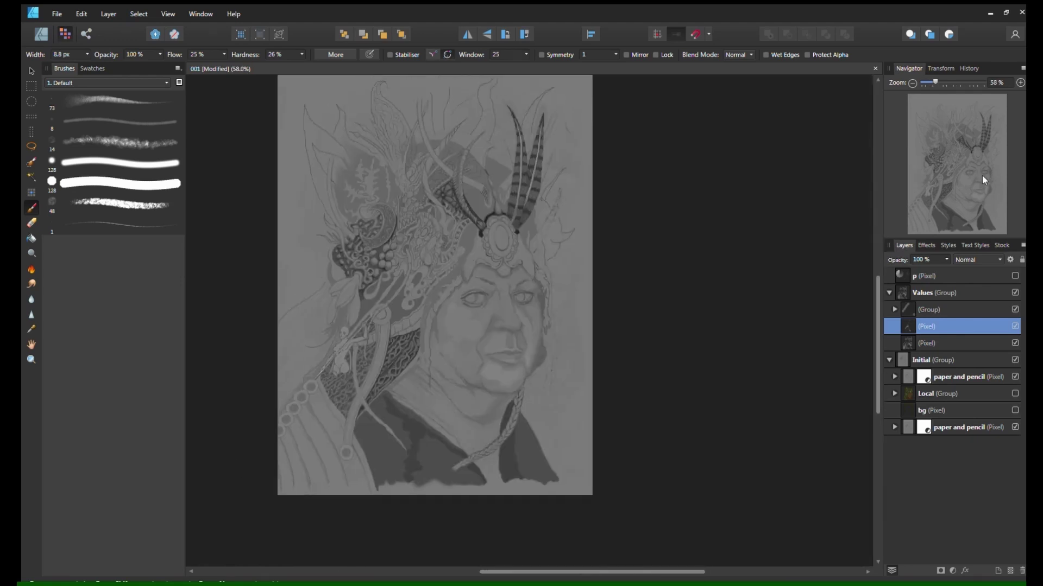
scroll(337, 461, up, 3)
scroll(336, 511, down, 3)
scroll(433, 500, up, 4)
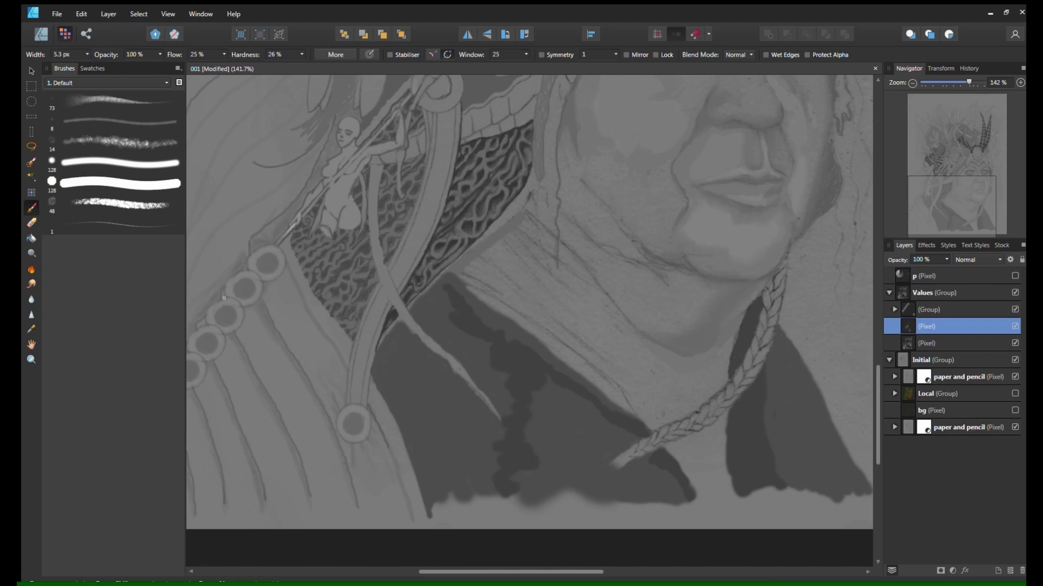
drag(948, 204, 924, 185)
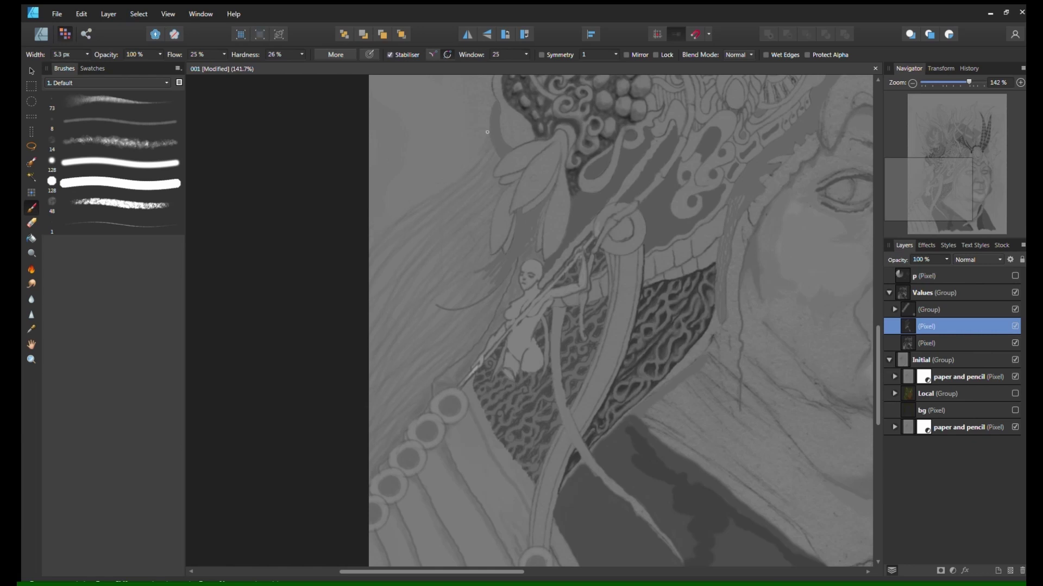
Name the group buckles and the value layers 2 and 1, and darken the centre of the strap's upper ring with the 8 px brush
scroll(965, 183, down, 2)
scroll(942, 172, up, 2)
scroll(950, 190, down, 2)
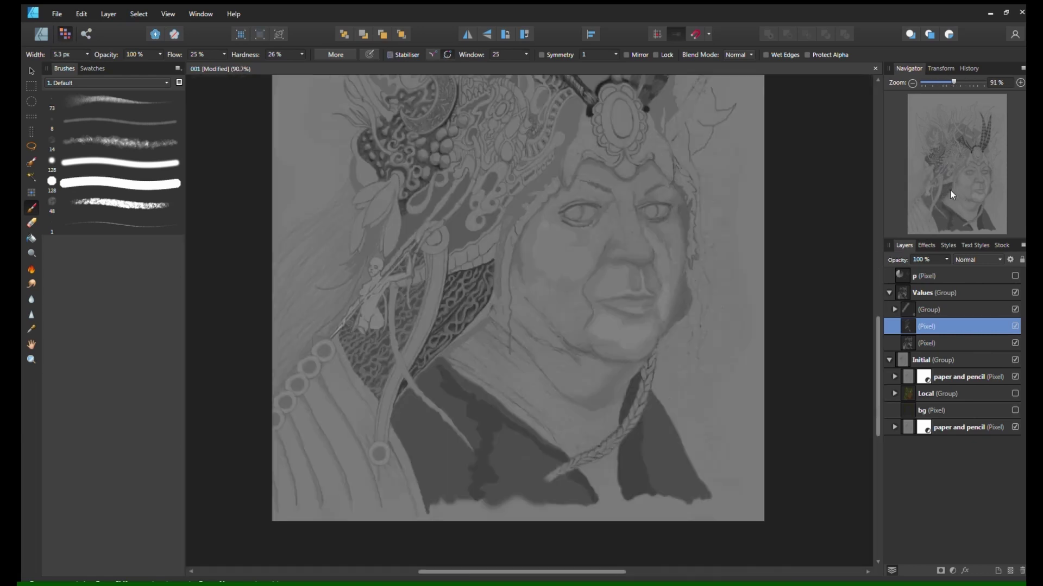
drag(950, 190, 959, 165)
scroll(958, 164, down, 3)
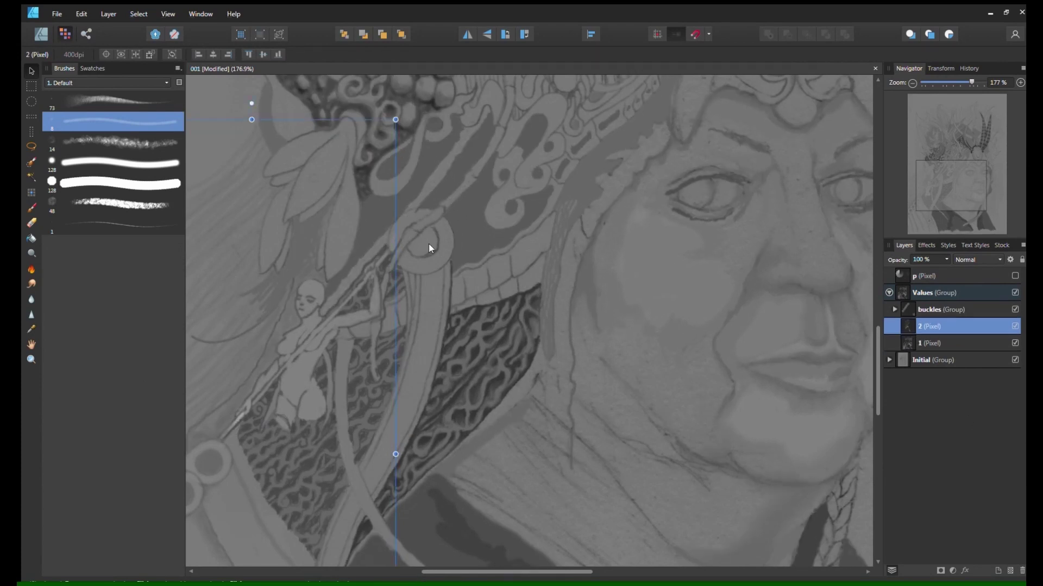
key(b)
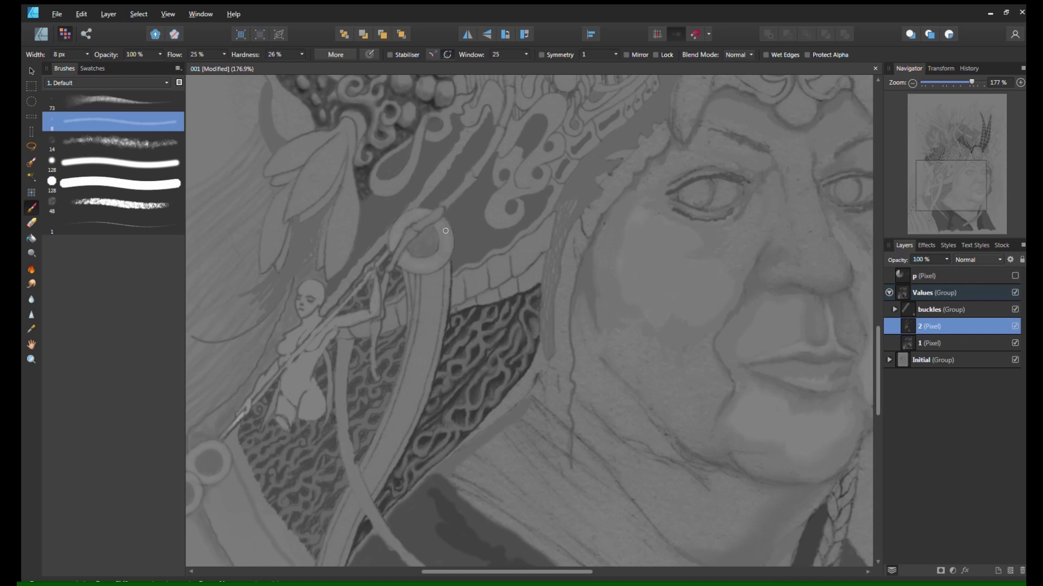
Darken the spots and inner edge of the patterned disc behind the twisted rope, reducing the brush to 4.2 px
scroll(967, 186, down, 5)
scroll(965, 156, up, 6)
drag(964, 156, 983, 142)
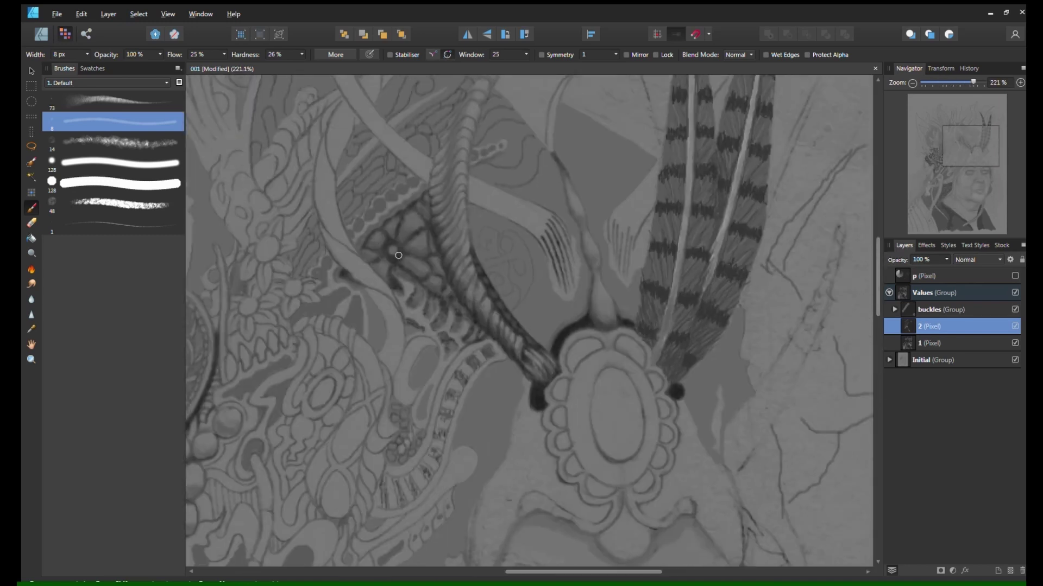
key(bracketleft)
mouse_move(477, 227)
mouse_down()
mouse_move(501, 238)
mouse_move(481, 243)
mouse_move(456, 230)
mouse_move(506, 266)
mouse_move(500, 272)
mouse_move(471, 252)
mouse_move(448, 255)
mouse_move(474, 315)
mouse_move(498, 306)
mouse_up()
click(504, 242)
click(488, 241)
scroll(538, 257, up, 2)
key(bracketleft)
key(bracketleft)
key(bracketleft)
mouse_move(446, 206)
mouse_down()
mouse_move(429, 187)
mouse_move(467, 202)
mouse_up()
scroll(523, 228, down, 2)
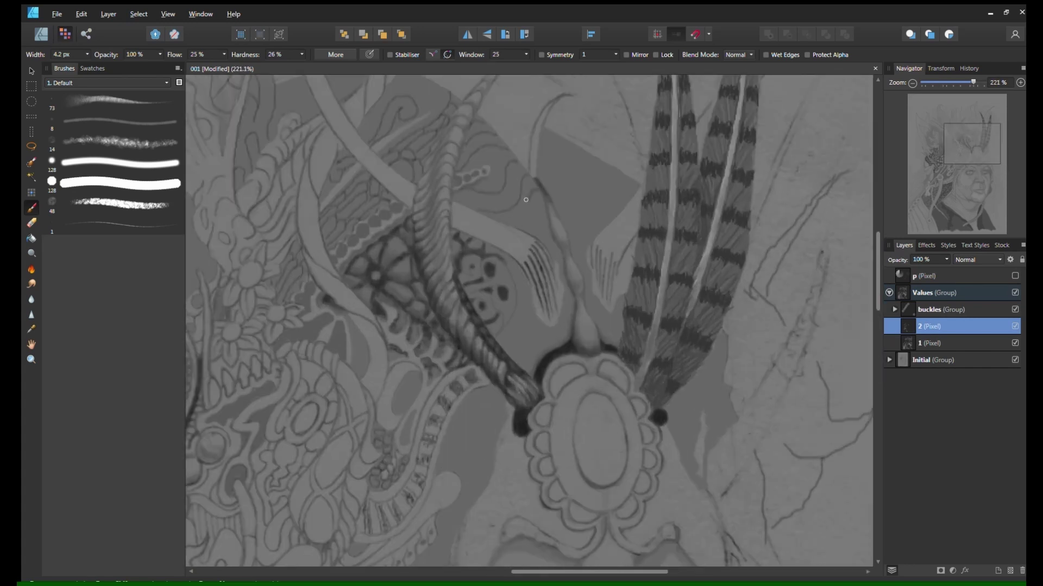
Darken the disc's rim and the lines of its inner pattern, narrowing the brush to 2.4 px
scroll(526, 200, up, 2)
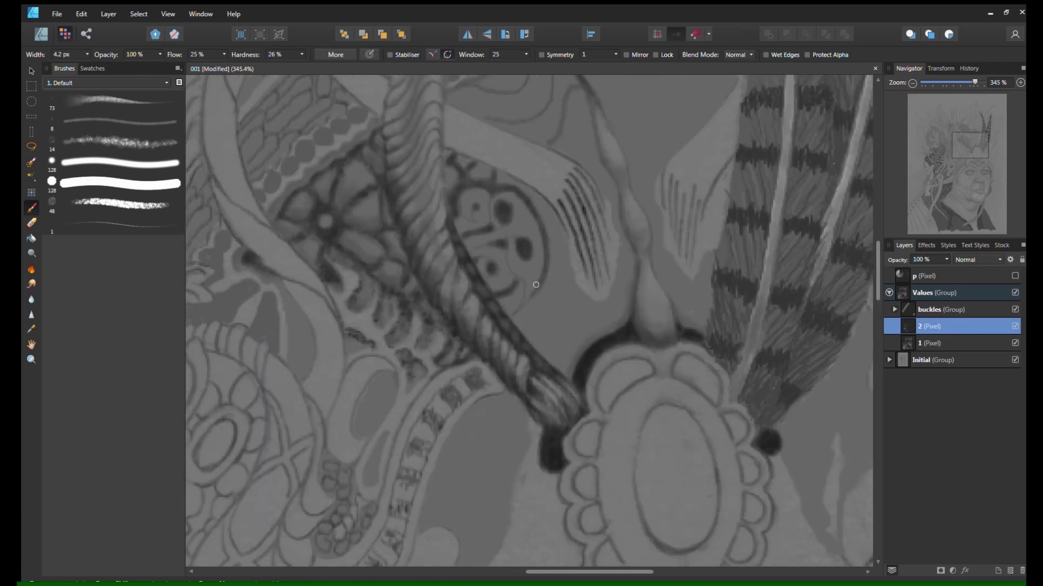
drag(535, 285, 513, 316)
mouse_move(514, 315)
mouse_down()
mouse_move(519, 279)
mouse_move(501, 247)
mouse_up()
key(bracketleft)
key(bracketleft)
key(bracketleft)
mouse_move(493, 195)
mouse_down()
mouse_move(487, 221)
mouse_move(504, 227)
mouse_up()
mouse_move(477, 205)
mouse_down()
mouse_move(465, 216)
mouse_move(461, 199)
mouse_up()
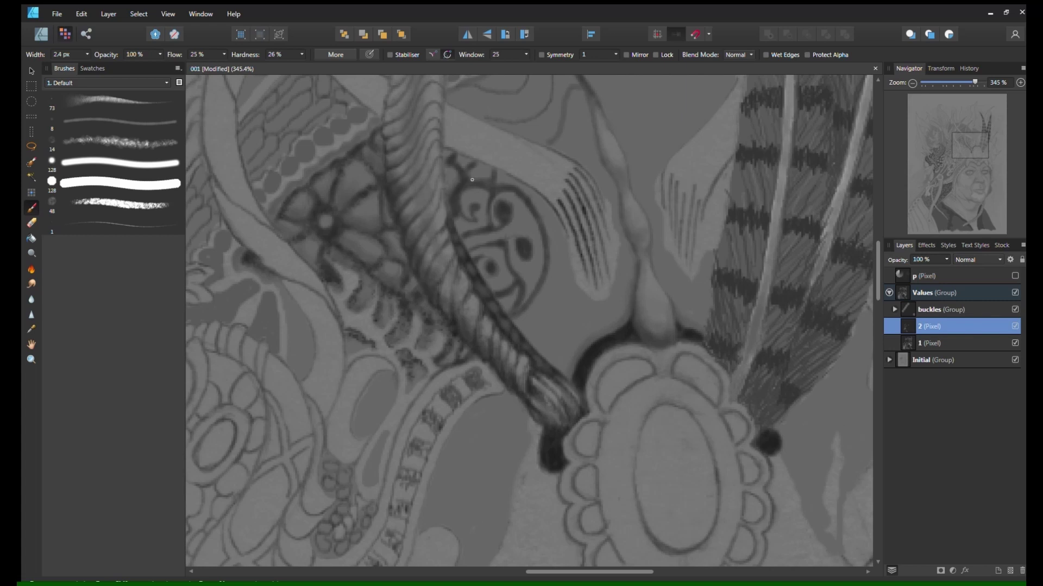
Shade the disc's raised pattern and lower edge softly with an enlarged brush of about 6.4 px
key(bracketright)
key(bracketright)
key(bracketright)
key(bracketright)
key(bracketright)
drag(471, 244, 497, 239)
drag(491, 285, 538, 270)
key(bracketleft)
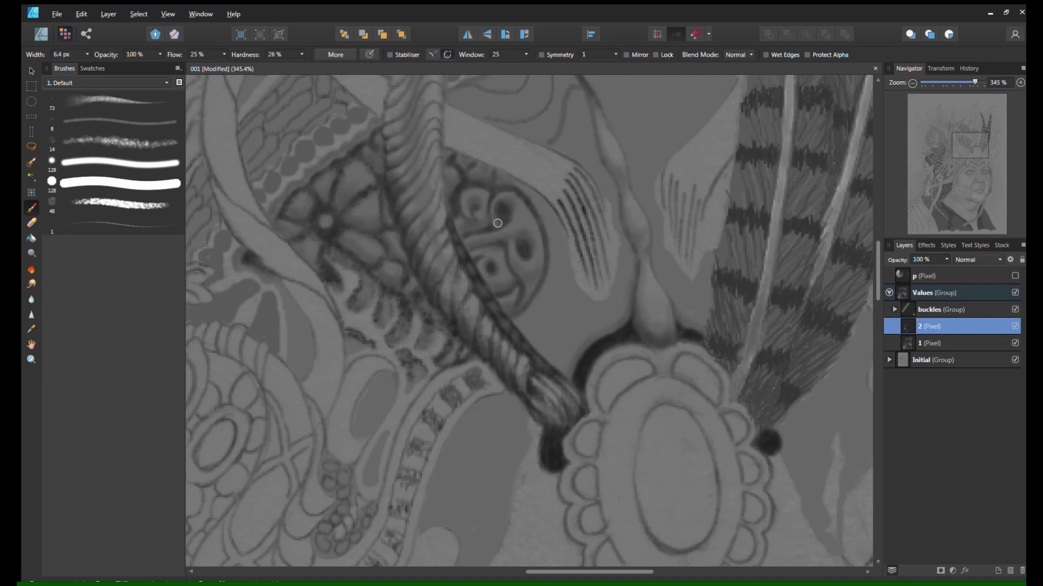
key(bracketright)
key(bracketright)
Darken the curved pointed form between the arm and the tendril's tip with a fine 2.9 to 4 px brush
scroll(539, 272, up, 3)
key(bracketleft)
key(bracketleft)
key(bracketleft)
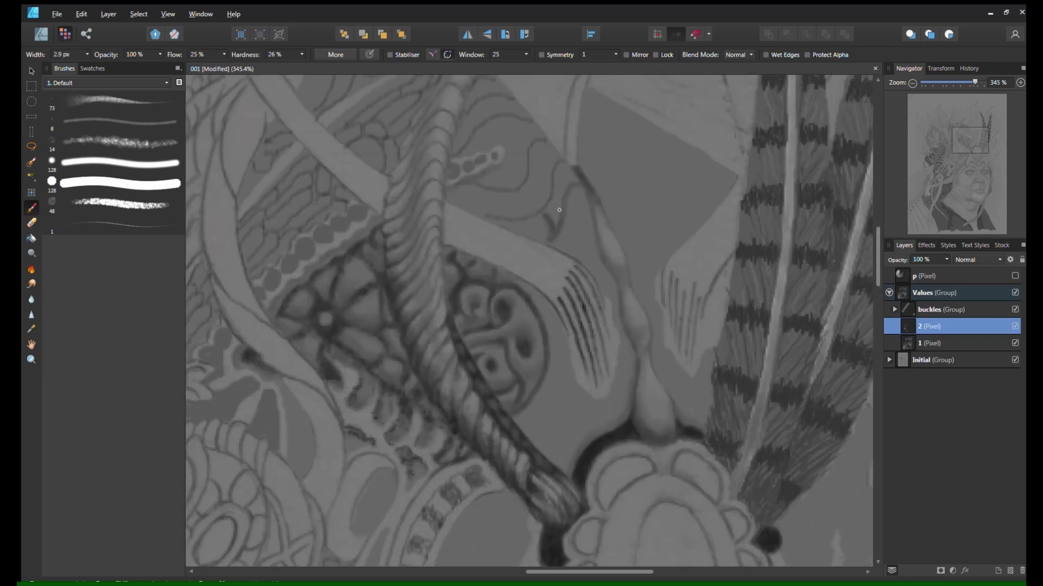
mouse_move(555, 170)
mouse_down()
mouse_move(508, 218)
mouse_move(478, 215)
mouse_move(524, 223)
mouse_up()
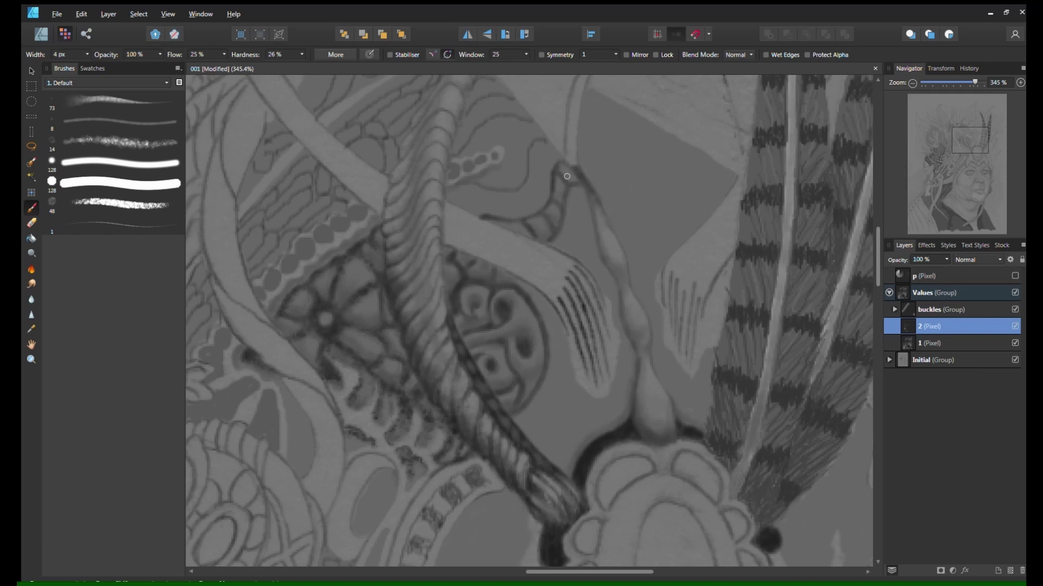
scroll(537, 194, down, 8)
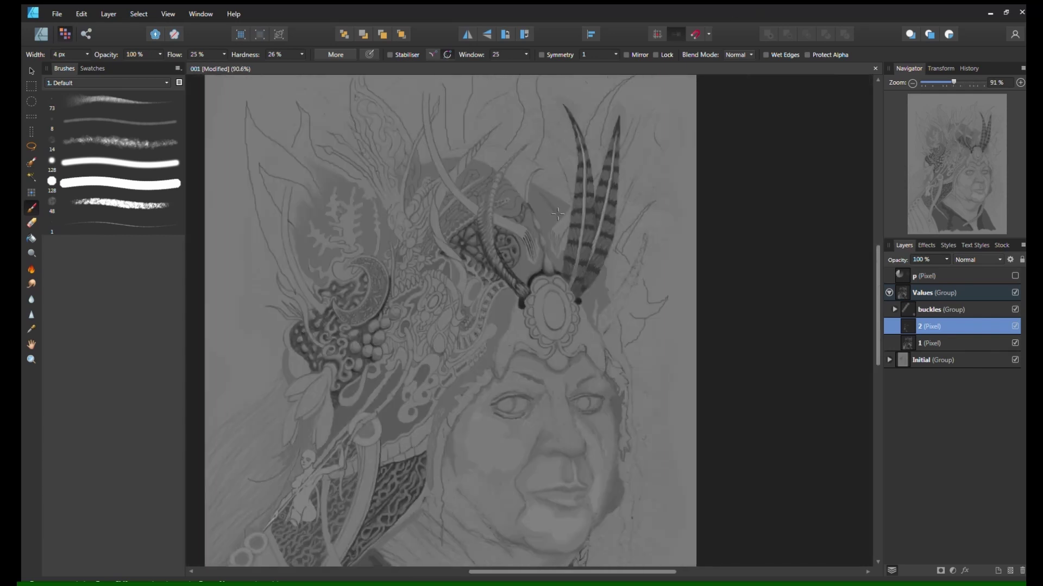
key(bracketright)
key(bracketright)
key(bracketright)
key(bracketright)
scroll(587, 231, up, 2)
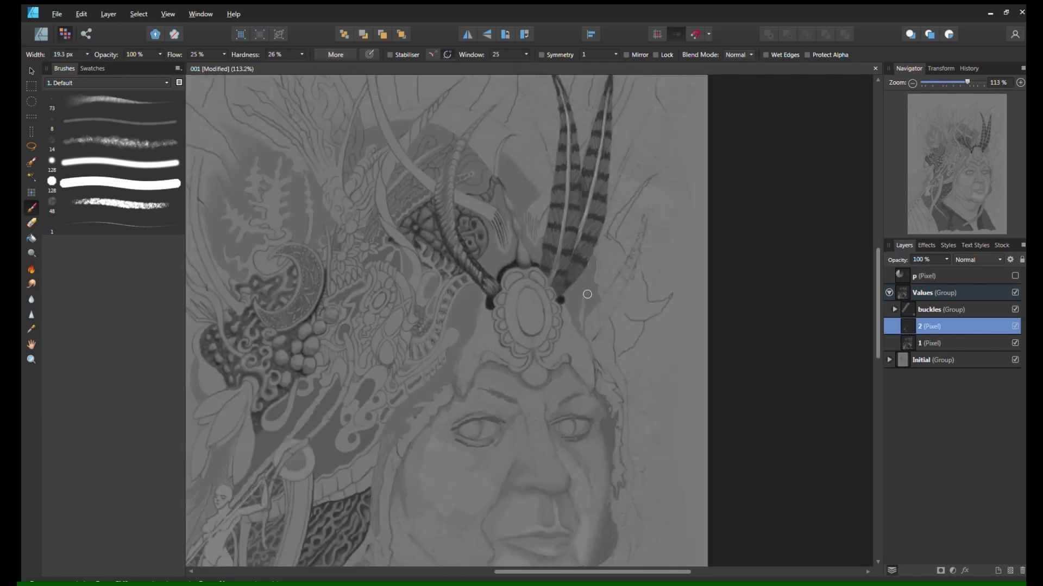
key(bracketleft)
key(bracketleft)
scroll(695, 353, down, 4)
scroll(641, 332, up, 8)
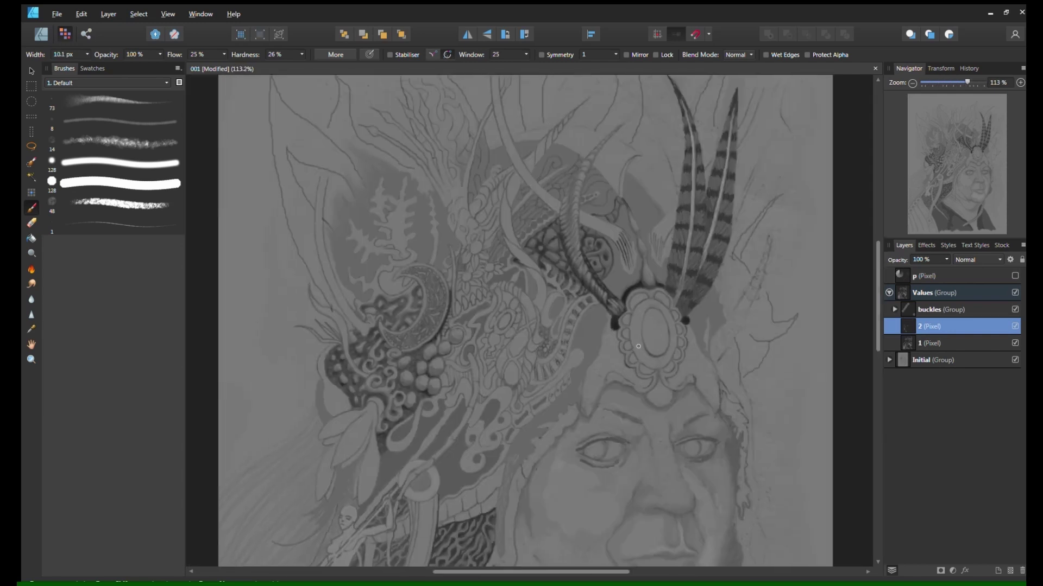
Darken the gaps along the toothed band below the flower-patterned panel with a fine brush of about 2.3 to 2.9 px
scroll(539, 163, up, 1)
key(bracketleft)
key(bracketleft)
key(bracketleft)
key(bracketleft)
key(bracketleft)
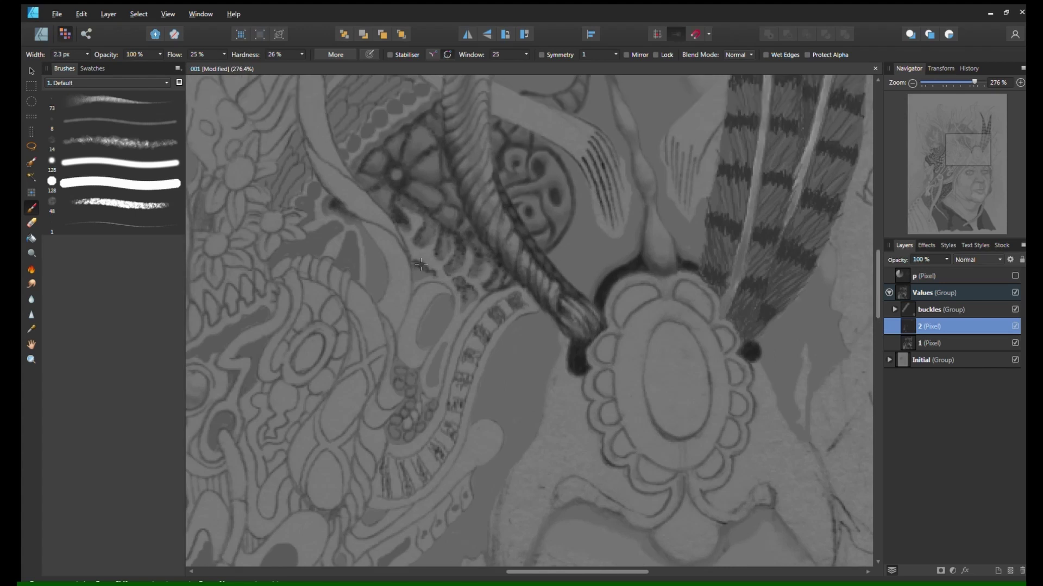
key(bracketright)
key(bracketright)
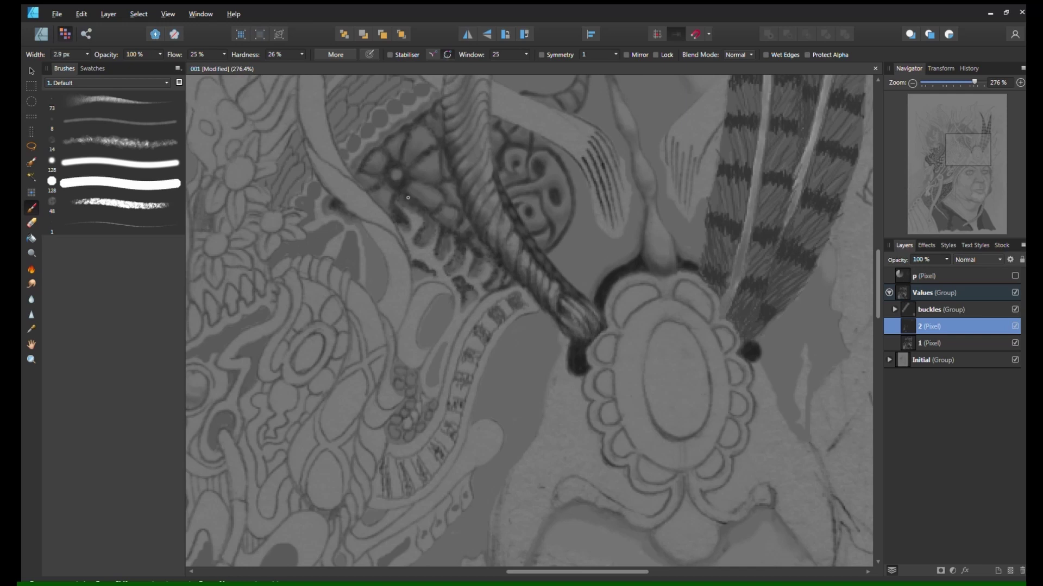
mouse_move(482, 263)
mouse_down()
mouse_move(474, 275)
mouse_move(421, 243)
mouse_move(472, 277)
mouse_move(466, 305)
mouse_up()
Deepen the shadows between the band's teeth and along its lower edge with an enlarged brush of about 6.7 px
key(bracketright)
key(bracketright)
key(bracketright)
key(bracketright)
mouse_move(417, 262)
mouse_down()
mouse_move(417, 277)
mouse_move(449, 272)
mouse_move(479, 285)
mouse_up()
key(bracketleft)
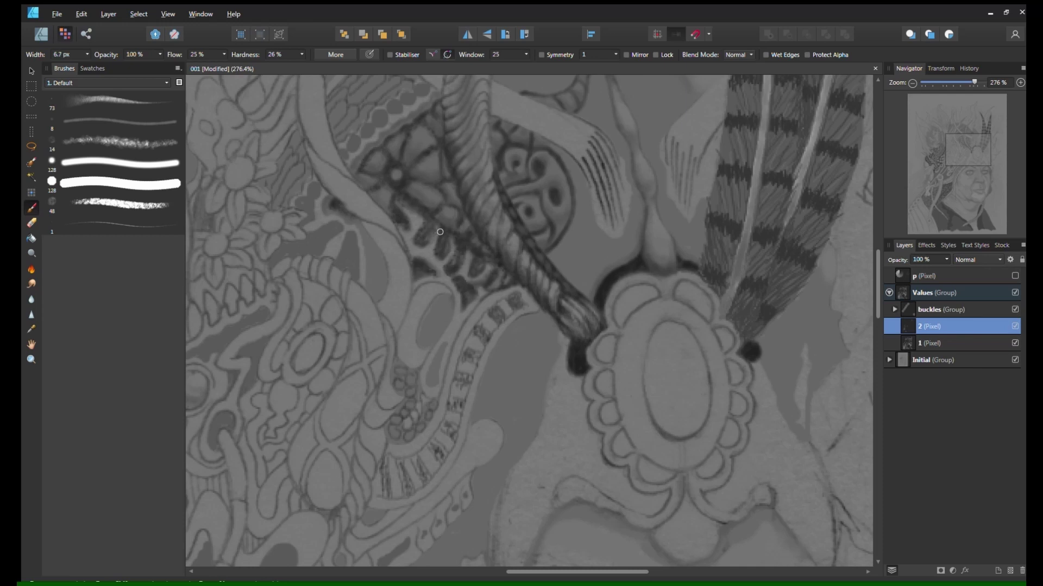
drag(396, 203, 405, 221)
key(bracketleft)
Darken the narrow teardrop slot beside the beaded strip and lay shading strokes inside the oval opening above it
drag(447, 342, 431, 381)
key(bracketleft)
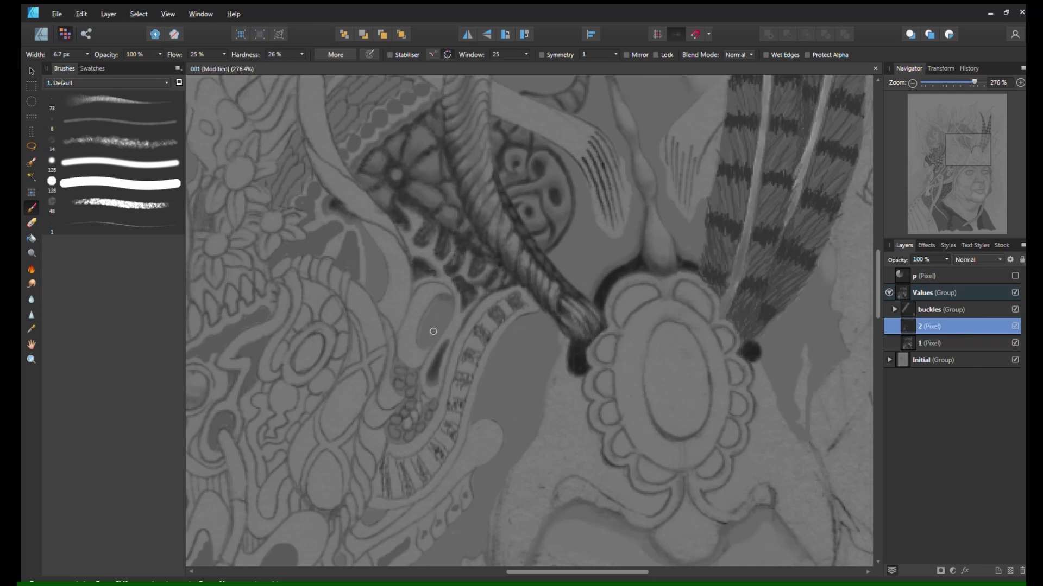
key(bracketleft)
drag(441, 297, 428, 324)
key(bracketleft)
mouse_move(442, 304)
mouse_down()
mouse_move(422, 342)
mouse_move(434, 329)
mouse_up()
Deepen the oval opening and its inner edges using the 8 px brush preset, narrowing it to 2.6 px
click(119, 102)
key(bracketleft)
key(bracketleft)
key(bracketleft)
key(bracketleft)
key(bracketleft)
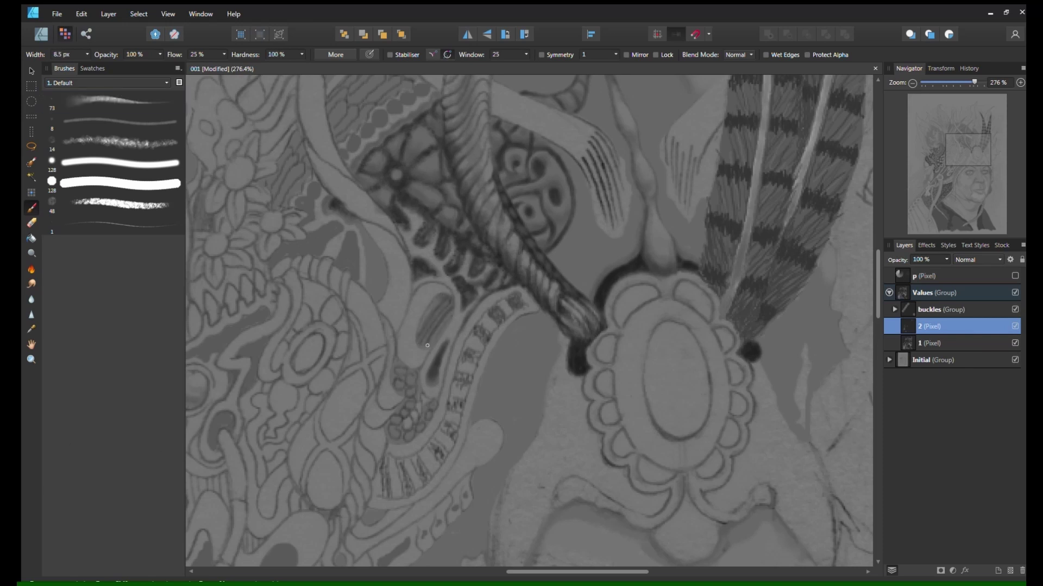
click(154, 117)
key(bracketright)
key(bracketright)
drag(440, 312, 444, 300)
key(bracketleft)
key(bracketleft)
key(bracketleft)
key(bracketleft)
drag(428, 346, 450, 313)
drag(428, 309, 417, 341)
key(bracketleft)
key(bracketleft)
key(bracketleft)
key(bracketleft)
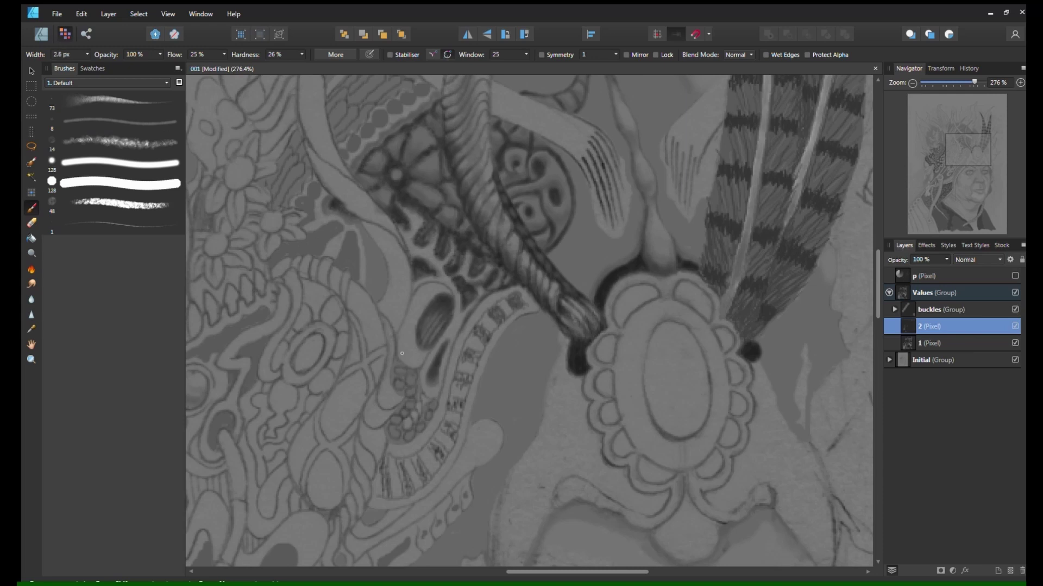
Darken the gaps between the small clustered beads below the oval opening with the 2.6 px brush
scroll(417, 338, down, 3)
drag(408, 273, 399, 278)
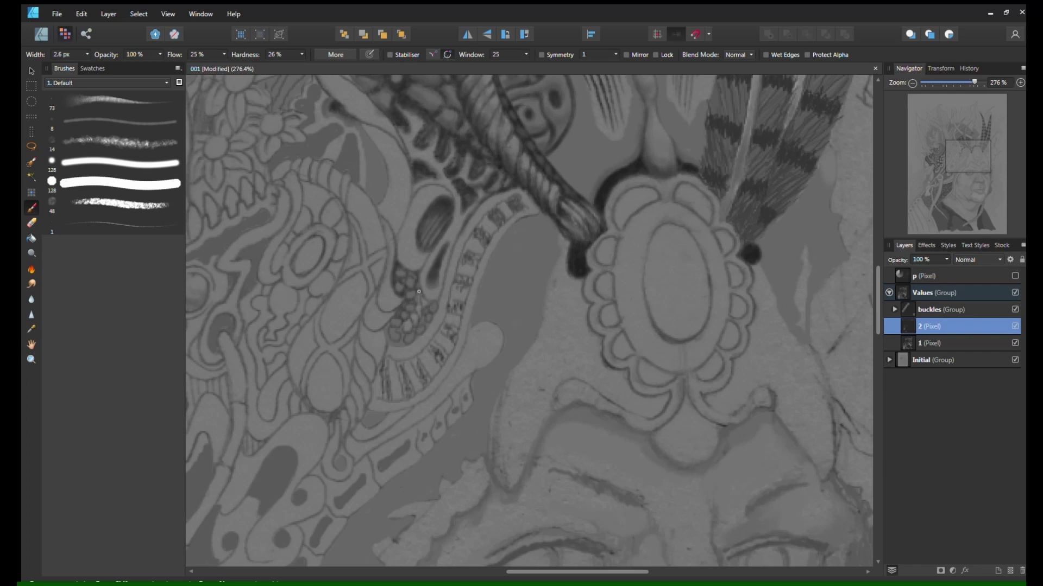
scroll(396, 315, down, 2)
drag(966, 160, 958, 158)
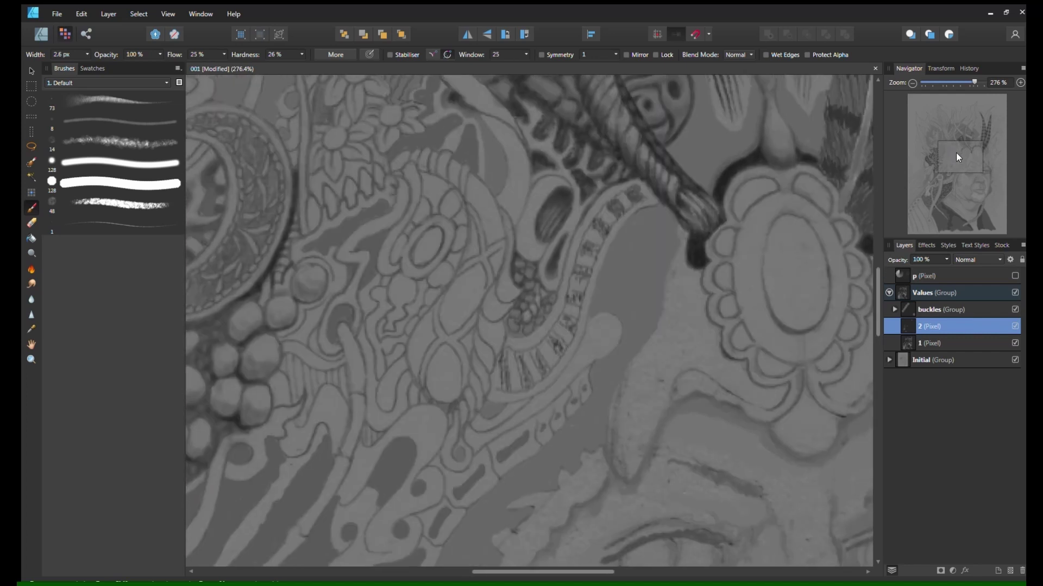
drag(505, 326, 529, 332)
Fill the lower oval segments of the crossed strap beside the flower-shaped jewel with dark tone, and save the document
key(bracketright)
key(bracketright)
key(bracketright)
mouse_move(448, 318)
mouse_down()
mouse_move(457, 296)
mouse_move(454, 305)
mouse_move(474, 298)
mouse_move(479, 265)
mouse_move(483, 288)
mouse_move(462, 320)
mouse_move(477, 301)
mouse_move(450, 285)
mouse_move(443, 323)
mouse_move(457, 298)
mouse_move(429, 318)
mouse_move(426, 310)
mouse_move(415, 357)
mouse_move(429, 322)
mouse_move(401, 324)
mouse_move(421, 322)
mouse_move(416, 382)
mouse_move(409, 341)
mouse_move(417, 384)
mouse_move(415, 336)
mouse_move(417, 380)
mouse_move(462, 339)
mouse_move(467, 352)
mouse_move(461, 338)
mouse_move(471, 341)
mouse_move(445, 361)
mouse_move(443, 344)
mouse_move(439, 379)
mouse_move(450, 352)
mouse_move(456, 377)
mouse_move(449, 395)
mouse_move(428, 375)
mouse_move(447, 386)
mouse_up()
key([)
key(bracketright)
key(bracketleft)
key(bracketright)
key(bracketright)
scroll(454, 353, up, 1)
key(ctrl+s)
Darken the strap's upper segments and the small stripes at its top end with a brush of about 4 px
key(bracketleft)
key(bracketleft)
key(bracketleft)
key(bracketleft)
mouse_move(472, 309)
mouse_down()
mouse_move(455, 329)
mouse_move(472, 284)
mouse_move(472, 315)
mouse_move(474, 295)
mouse_move(493, 339)
mouse_move(471, 238)
mouse_move(496, 285)
mouse_move(490, 257)
mouse_move(470, 240)
mouse_move(495, 280)
mouse_move(480, 263)
mouse_up()
key(bracketright)
key(bracketright)
key(bracketright)
key(bracketright)
key(bracketleft)
key(bracketleft)
mouse_move(456, 229)
mouse_down()
mouse_move(451, 251)
mouse_move(429, 225)
mouse_up()
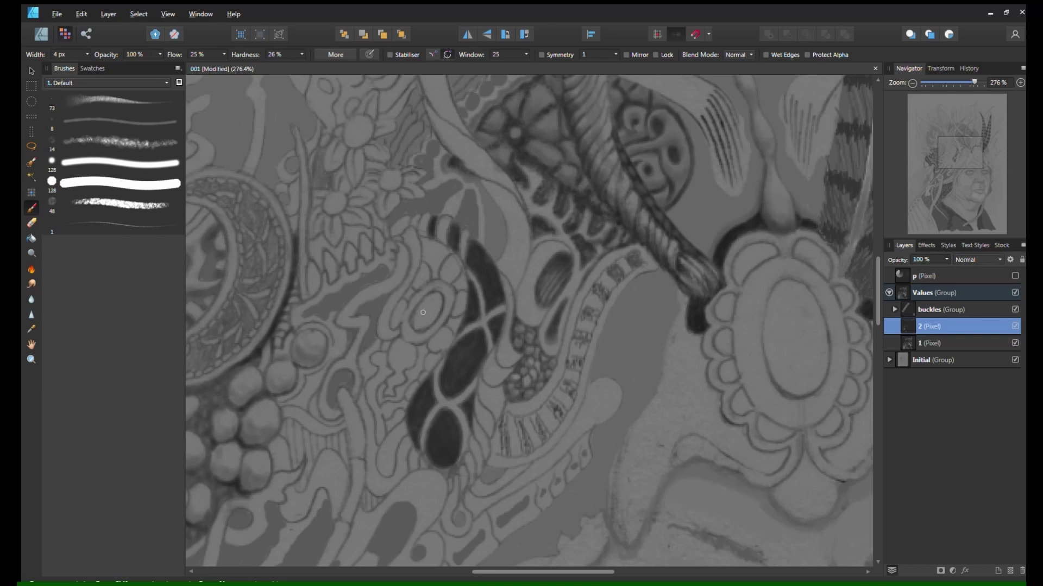
Shade the oval centre of the flower-shaped jewel and the lines around it, narrowing the brush to 2.7 px
key(bracketright)
key(bracketright)
mouse_move(423, 312)
mouse_down()
mouse_move(432, 307)
mouse_move(412, 301)
mouse_up()
mouse_move(440, 249)
mouse_down()
mouse_move(420, 242)
mouse_move(438, 254)
mouse_up()
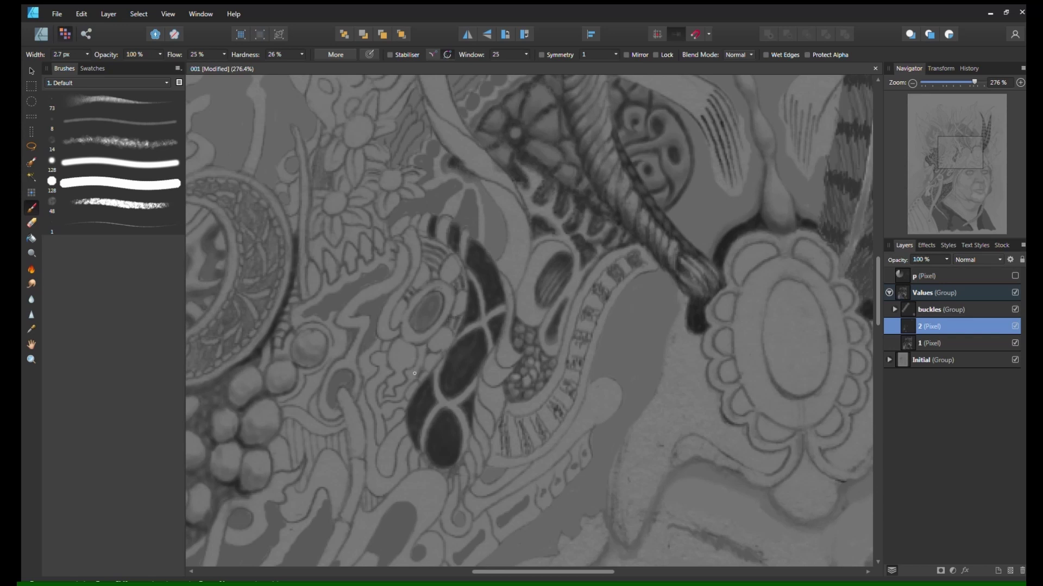
drag(415, 373, 395, 399)
Lighten the jewel's oval ring and surrounding petals with a 3.8 px brush
key(bracketright)
key(bracketright)
key(bracketright)
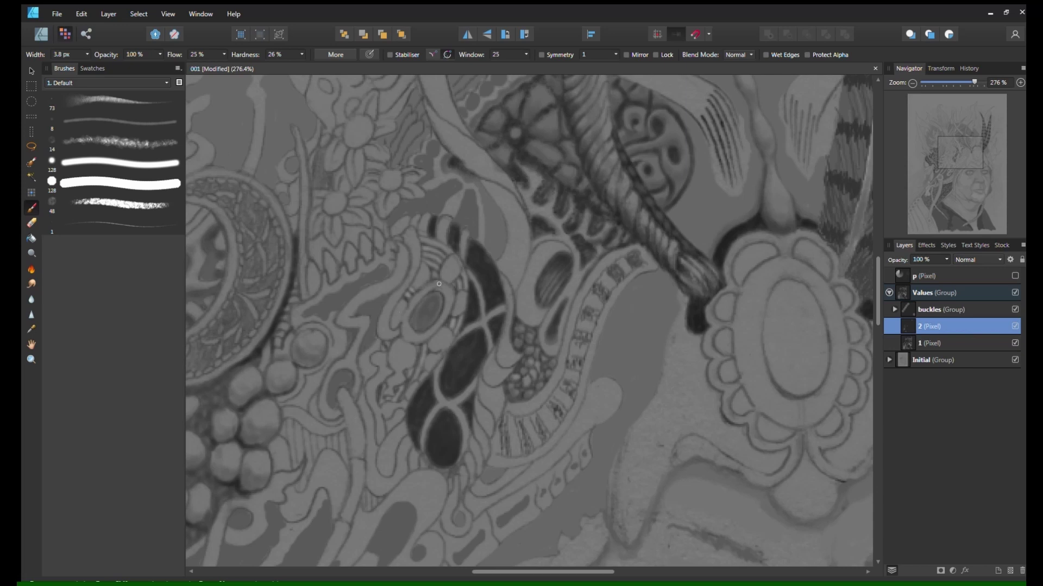
mouse_move(439, 283)
mouse_down()
mouse_move(409, 309)
mouse_move(436, 284)
mouse_move(442, 312)
mouse_move(411, 306)
mouse_move(414, 328)
mouse_move(433, 283)
mouse_up()
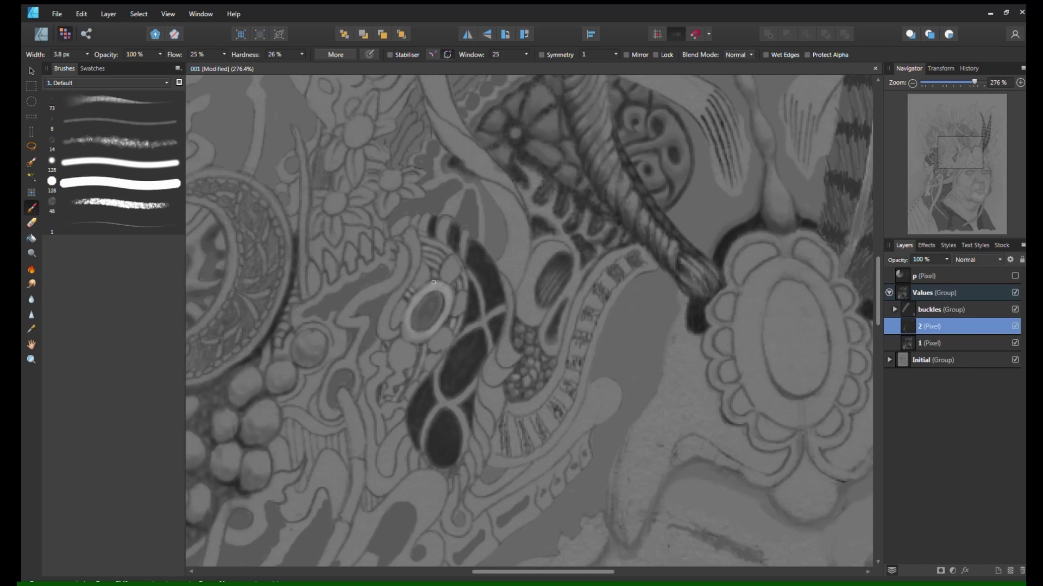
mouse_move(418, 337)
mouse_down()
mouse_move(456, 299)
mouse_move(451, 307)
mouse_move(456, 265)
mouse_move(447, 338)
mouse_move(427, 355)
mouse_up()
drag(402, 306, 397, 322)
drag(417, 279, 423, 268)
Lighten the pendant hanging below the flower-shaped jewel, and save the document
key(ctrl+s)
drag(954, 150, 948, 153)
drag(492, 299, 479, 329)
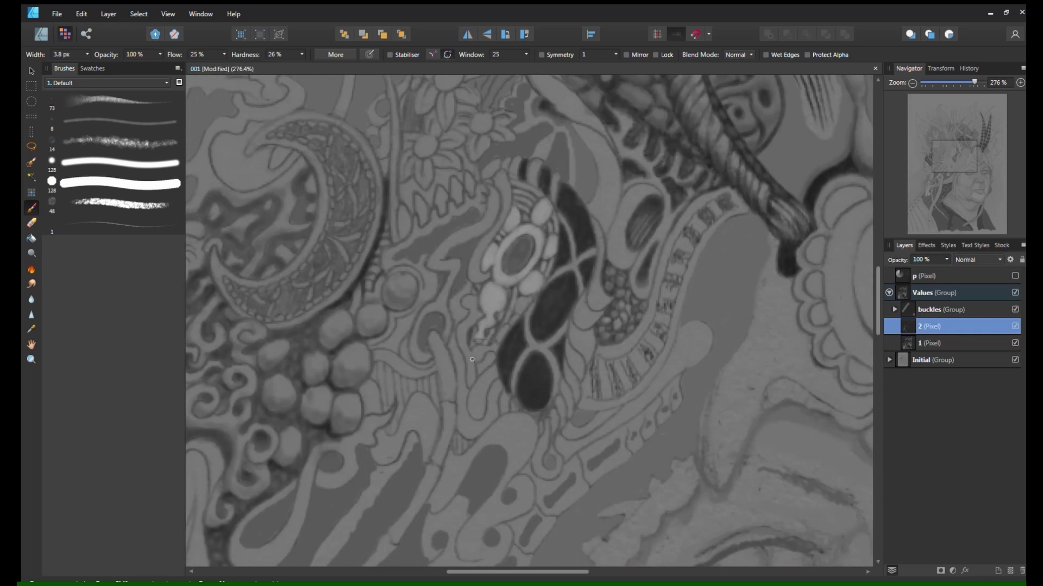
key(ctrl+1)
key(ctrl+s)
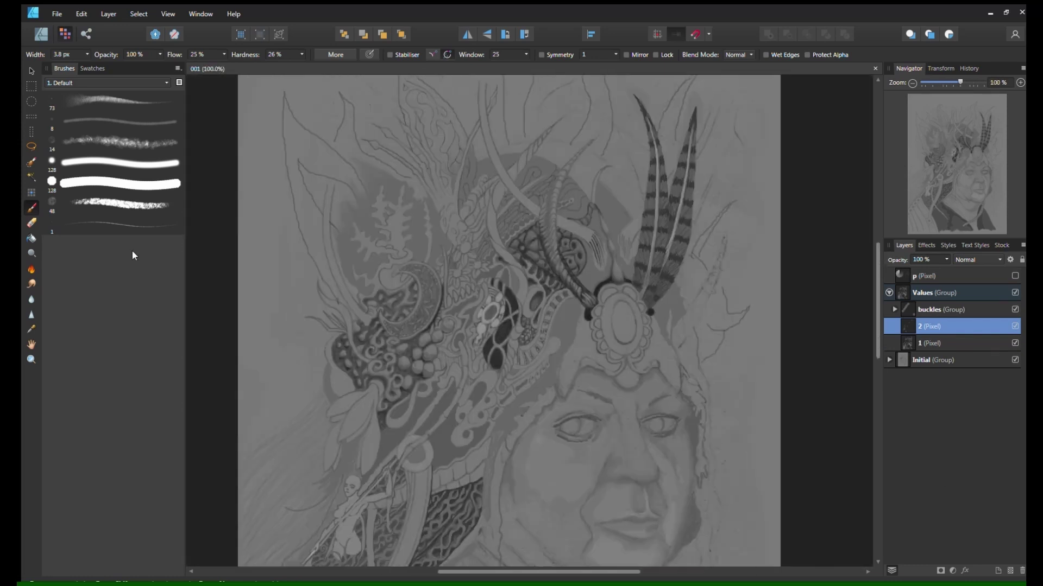
Darken the gaps in the crescent's upper lattice using the 8 px brush preset narrowed to about 3.5 px
scroll(372, 317, up, 5)
click(113, 122)
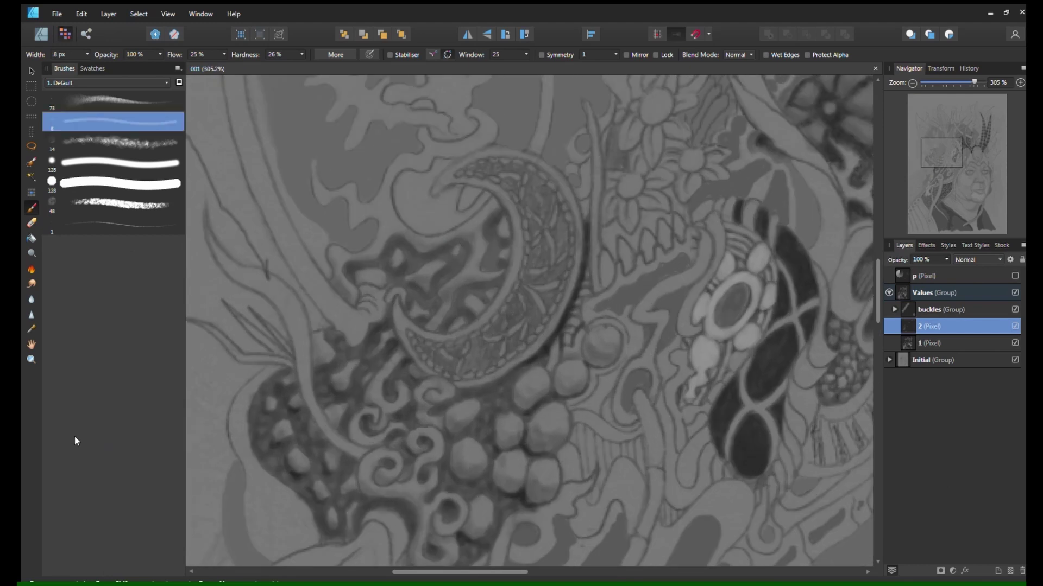
key(bracketleft)
key(bracketleft)
key(bracketleft)
key(bracketleft)
key(bracketleft)
mouse_move(516, 170)
mouse_down()
mouse_move(481, 168)
mouse_move(520, 170)
mouse_up()
mouse_move(508, 182)
mouse_down()
mouse_move(530, 180)
mouse_move(549, 202)
mouse_move(528, 190)
mouse_move(556, 253)
mouse_move(558, 218)
mouse_up()
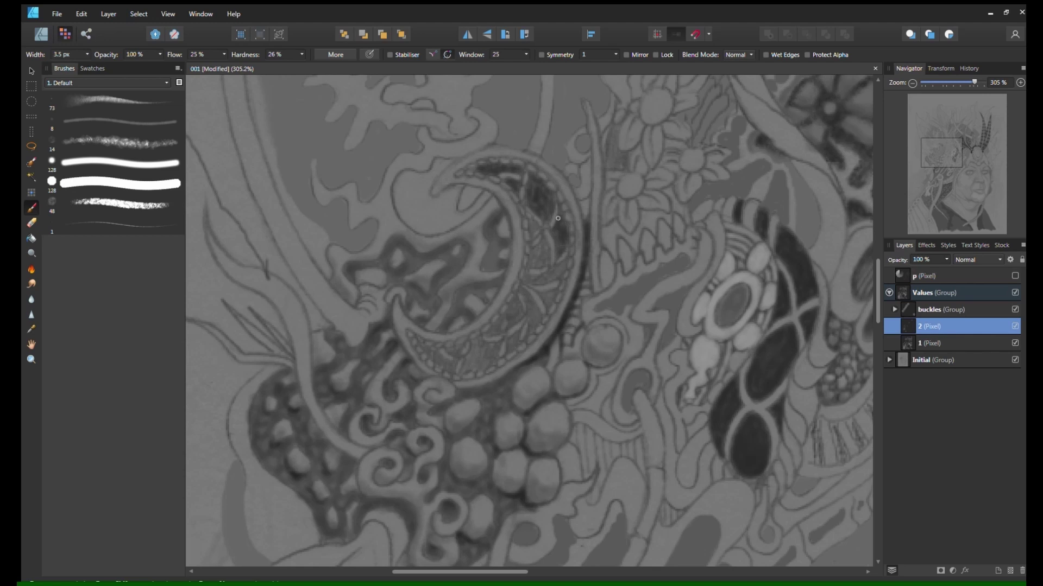
Darken the remaining lattice gaps through the middle and lower part of the crescent
mouse_move(530, 262)
mouse_down()
mouse_move(562, 260)
mouse_move(534, 278)
mouse_move(551, 276)
mouse_move(529, 301)
mouse_up()
key(bracketright)
mouse_move(531, 231)
mouse_down()
mouse_move(512, 334)
mouse_move(482, 332)
mouse_move(472, 340)
mouse_move(482, 366)
mouse_move(492, 343)
mouse_move(455, 351)
mouse_up()
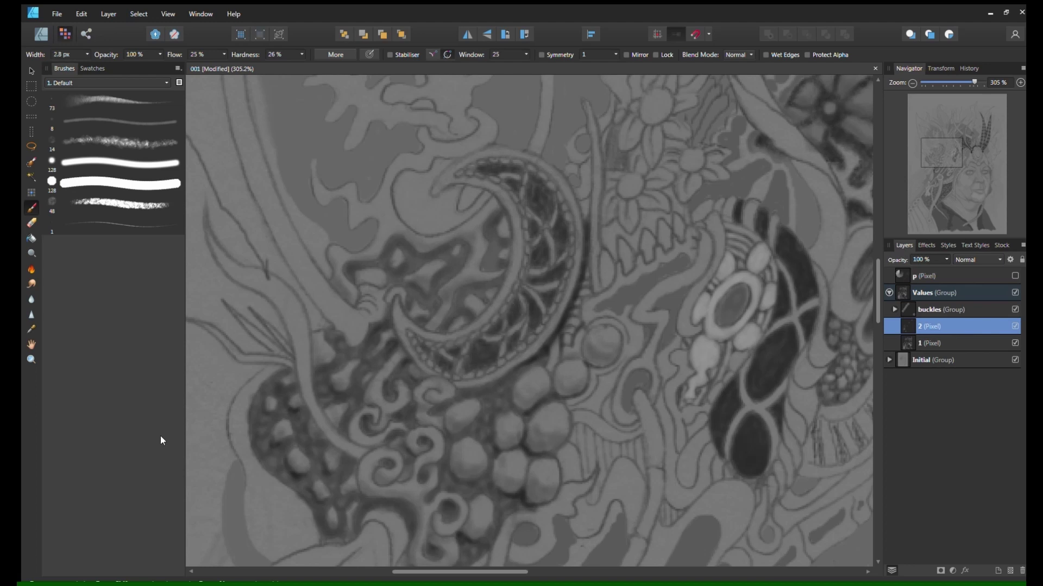
Lighten the crescent's outer and inner rims with a 3.7 px brush
mouse_move(448, 182)
mouse_down()
mouse_move(473, 157)
mouse_move(558, 178)
mouse_move(578, 249)
mouse_up()
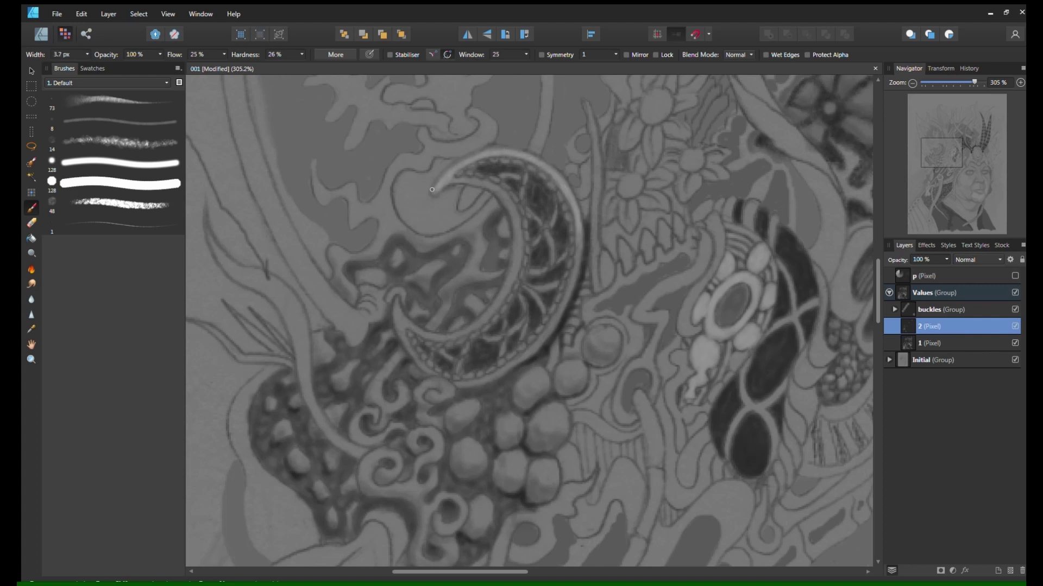
mouse_move(432, 189)
mouse_down()
mouse_move(492, 201)
mouse_move(485, 178)
mouse_move(505, 201)
mouse_move(516, 247)
mouse_move(495, 300)
mouse_move(437, 335)
mouse_up()
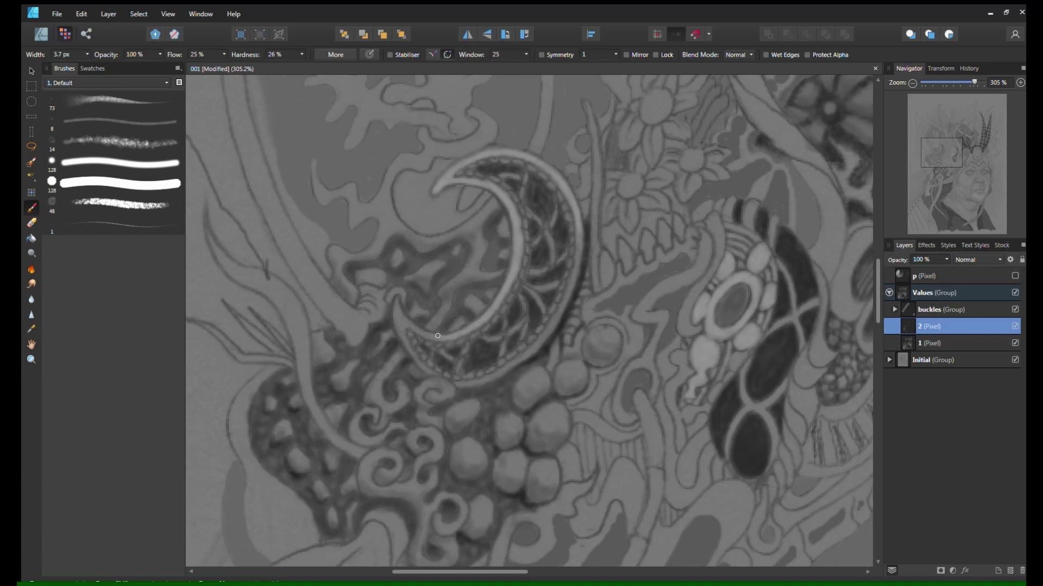
mouse_move(397, 302)
mouse_down()
mouse_move(409, 352)
mouse_move(459, 383)
mouse_move(520, 357)
mouse_move(579, 266)
mouse_move(582, 239)
mouse_up()
key(bracketleft)
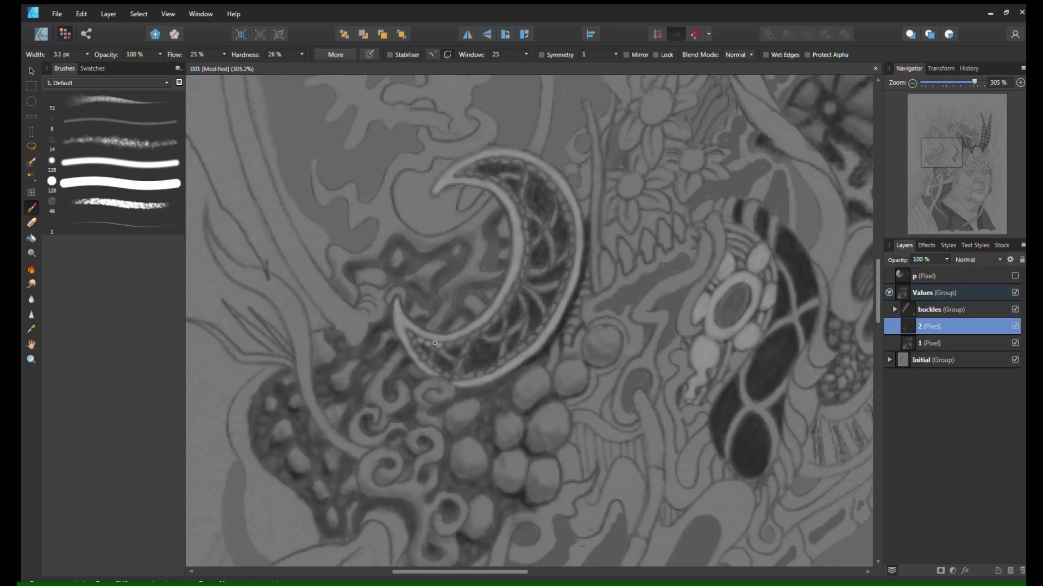
Pick out the crescent's rim beads and inner lattice in a lighter tone with a 3.1 px brush
mouse_move(486, 324)
mouse_down()
mouse_move(516, 284)
mouse_move(526, 231)
mouse_up()
mouse_move(480, 160)
mouse_down()
mouse_move(544, 175)
mouse_move(561, 206)
mouse_move(566, 266)
mouse_move(524, 341)
mouse_move(480, 371)
mouse_move(443, 373)
mouse_up()
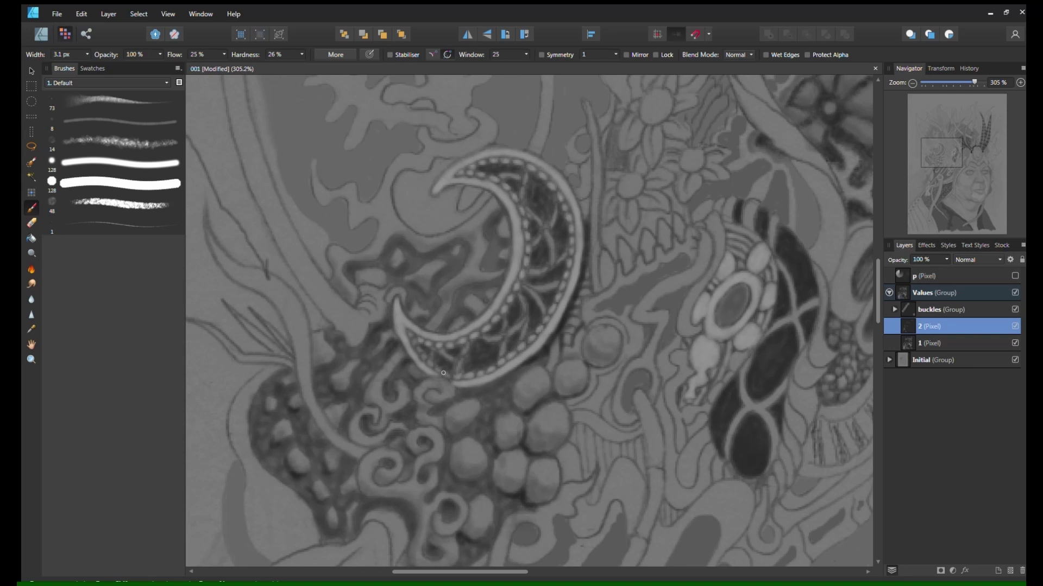
mouse_move(499, 173)
mouse_down()
mouse_move(544, 230)
mouse_move(522, 318)
mouse_move(507, 334)
mouse_move(430, 355)
mouse_up()
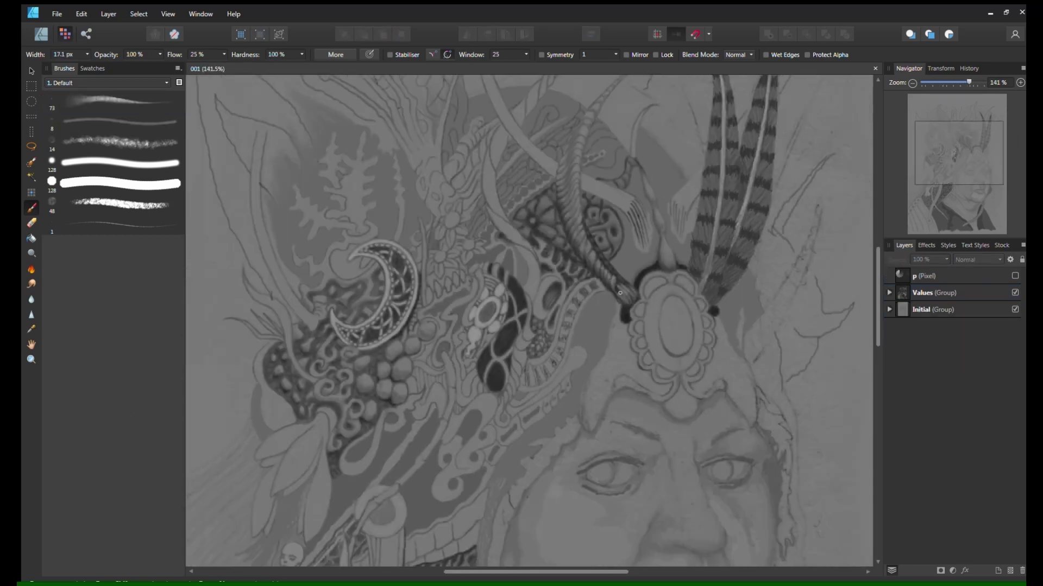
Paint light highlights on the lower end of the twisted rope on layer 2 of the Values group
drag(619, 293, 622, 283)
click(889, 310)
key(Delete)
click(929, 327)
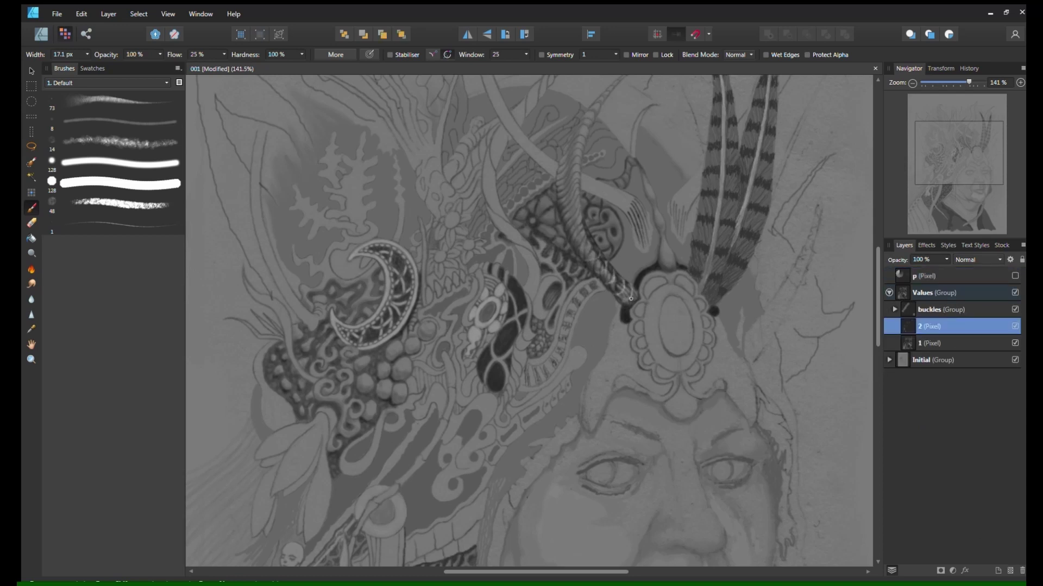
scroll(639, 316, up, 1)
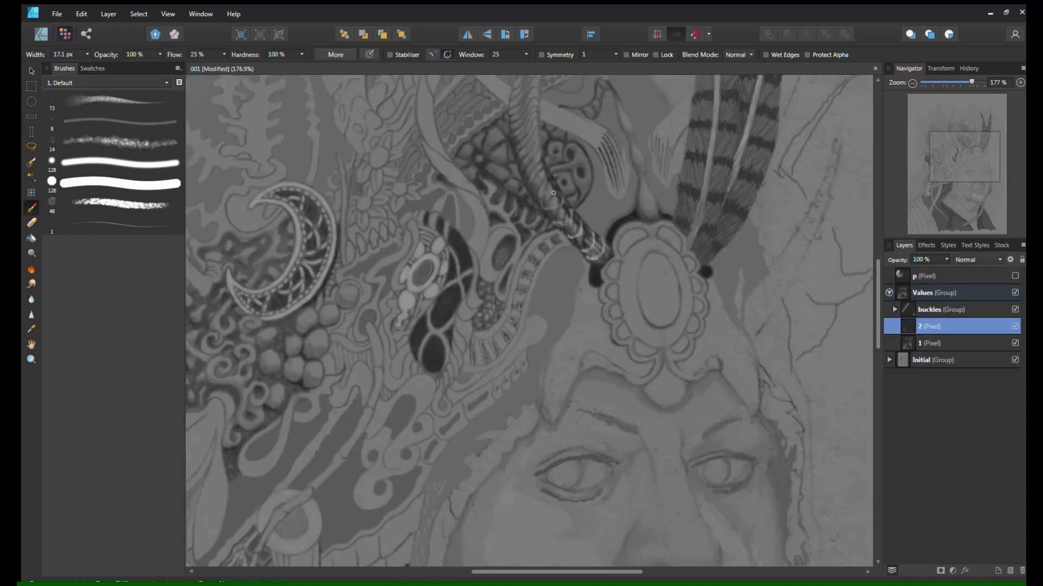
Extend the highlights further up the twisted rope with a brush of about 14.5 to 18.8 px
scroll(553, 192, down, 4)
scroll(474, 127, up, 2)
scroll(610, 233, down, 3)
scroll(775, 384, up, 5)
drag(976, 180, 953, 158)
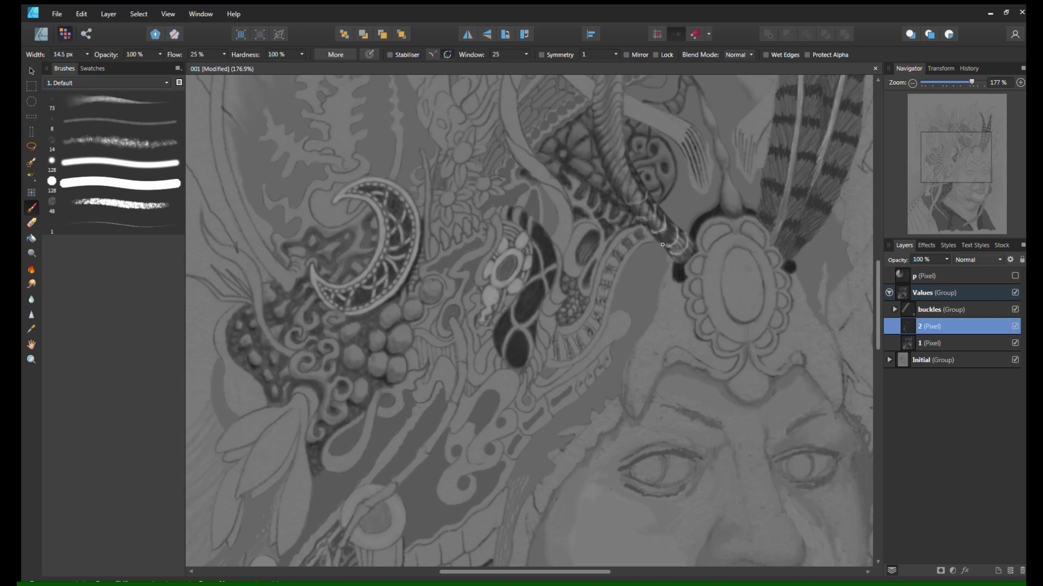
key(bracketright)
scroll(641, 264, up, 2)
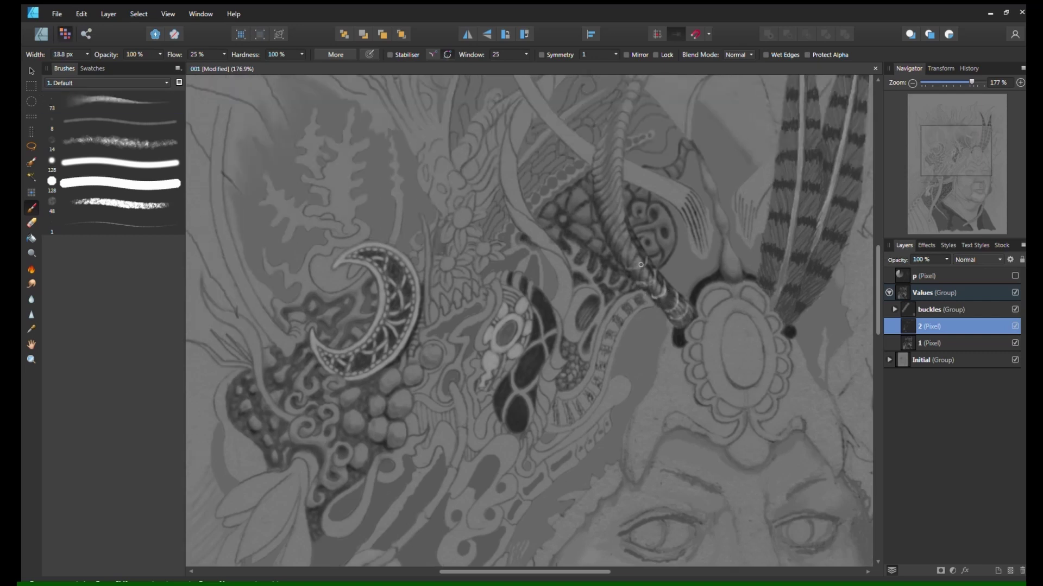
drag(636, 254, 635, 246)
Touch up the dark bead at the base of the striped feathers with a 19.9 px brush
key(bracketleft)
key(bracketright)
key(bracketright)
key(bracketright)
key(bracketright)
key(bracketright)
key(bracketright)
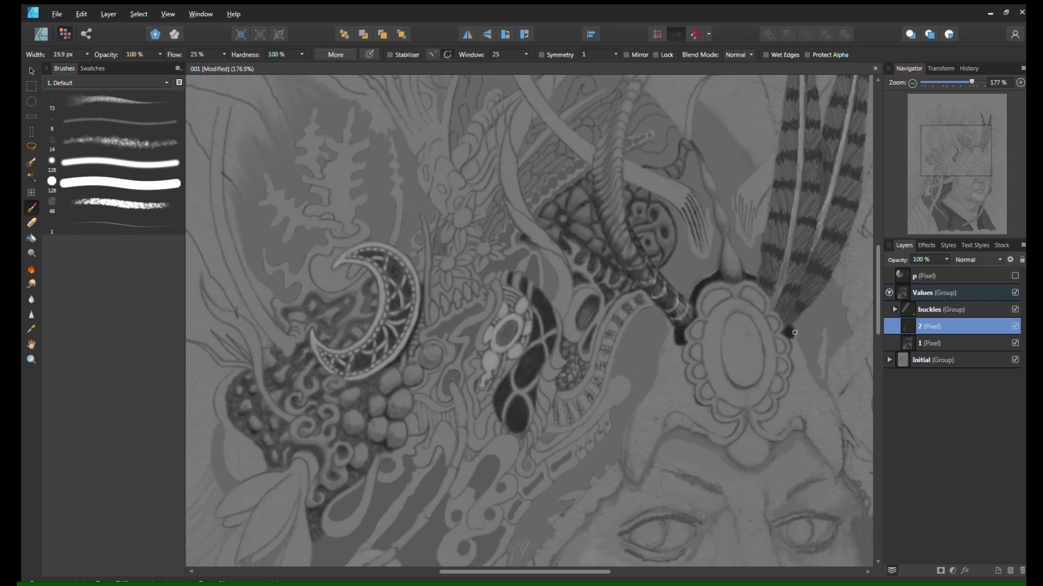
drag(794, 332, 789, 324)
Lighten the scalloped edging around the oval forehead medallion with the 19.9 px brush
scroll(653, 306, down, 4)
scroll(696, 339, up, 4)
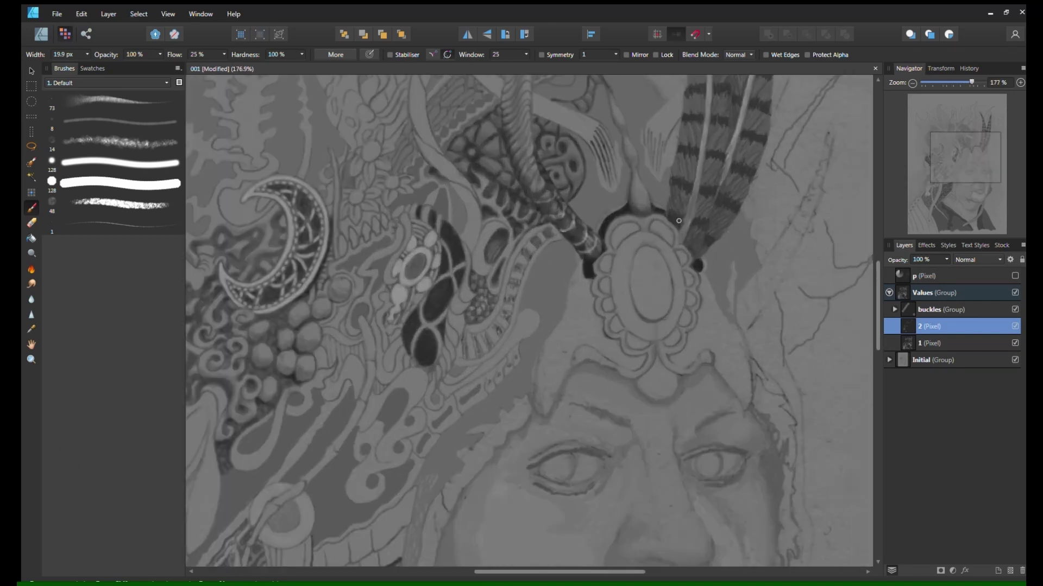
scroll(731, 128, up, 3)
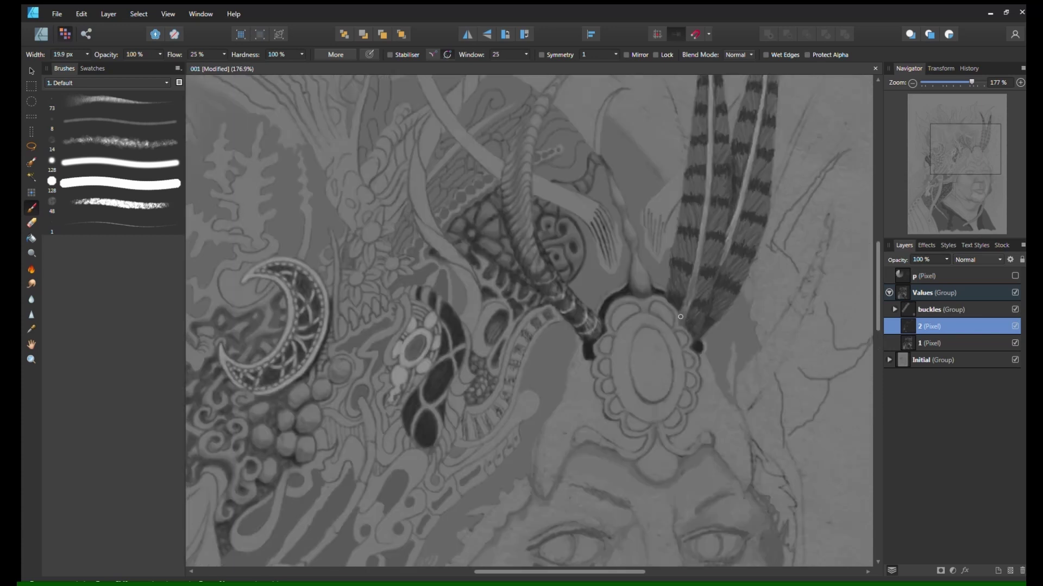
scroll(685, 306, down, 4)
scroll(735, 341, up, 4)
scroll(616, 295, up, 3)
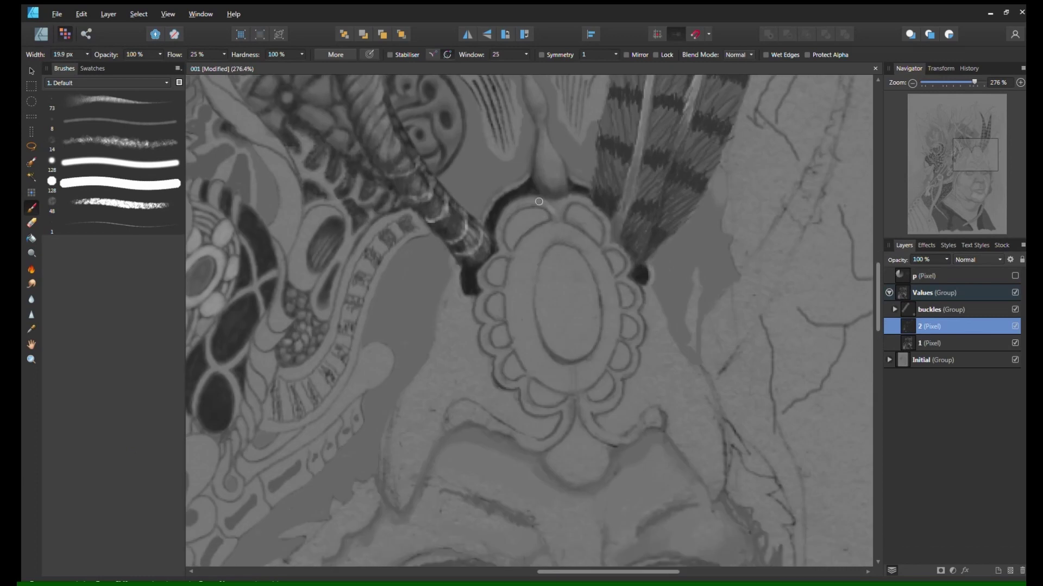
mouse_move(568, 197)
mouse_down()
mouse_move(556, 217)
mouse_move(509, 207)
mouse_move(499, 255)
mouse_move(486, 259)
mouse_move(502, 266)
mouse_move(486, 292)
mouse_move(494, 321)
mouse_move(486, 292)
mouse_move(485, 335)
mouse_move(506, 354)
mouse_move(497, 373)
mouse_move(525, 402)
mouse_move(568, 405)
mouse_move(560, 432)
mouse_move(524, 438)
mouse_up()
Lighten the two curled arms beneath the medallion and finish the scallops at its upper edge
key(])
scroll(527, 436, down, 1)
key(bracketleft)
mouse_move(450, 372)
mouse_down()
mouse_move(468, 359)
mouse_move(491, 386)
mouse_move(509, 385)
mouse_move(574, 354)
mouse_move(572, 346)
mouse_move(594, 381)
mouse_move(626, 390)
mouse_move(659, 369)
mouse_move(644, 370)
mouse_move(662, 376)
mouse_move(634, 313)
mouse_move(639, 269)
mouse_move(626, 262)
mouse_move(635, 242)
mouse_move(634, 254)
mouse_move(617, 196)
mouse_move(572, 153)
mouse_up()
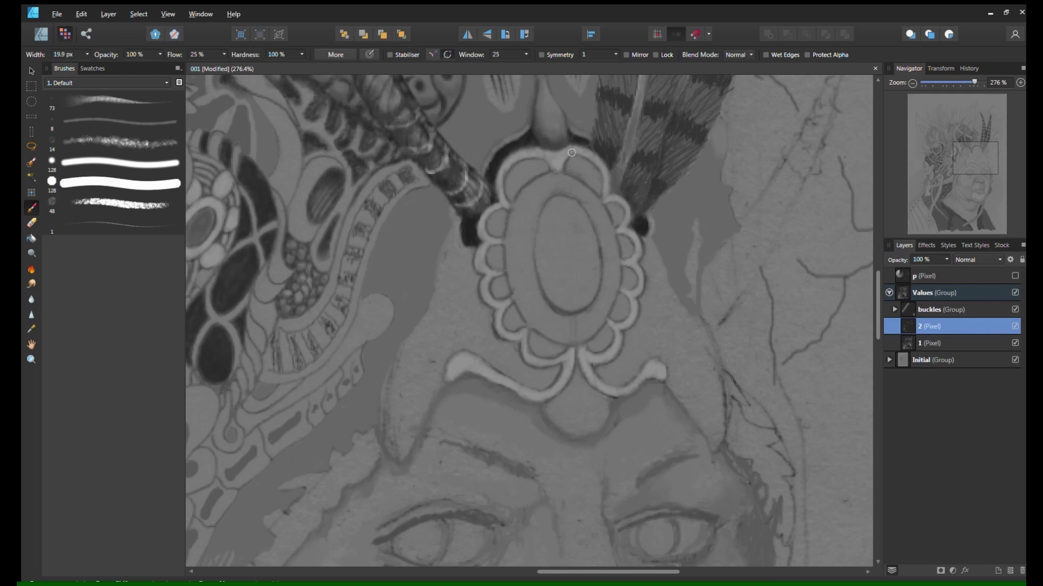
Lighten the broad oval frame around the medallion's central stone with a brush of about 23.5 px
key(bracketright)
key(bracketright)
mouse_move(566, 189)
mouse_down()
mouse_move(523, 272)
mouse_move(530, 262)
mouse_move(532, 321)
mouse_move(566, 338)
mouse_move(602, 301)
mouse_move(613, 270)
mouse_move(589, 202)
mouse_move(549, 190)
mouse_up()
key(bracketleft)
key(bracketleft)
mouse_move(560, 183)
mouse_down()
mouse_move(598, 208)
mouse_move(589, 193)
mouse_up()
drag(546, 300, 585, 312)
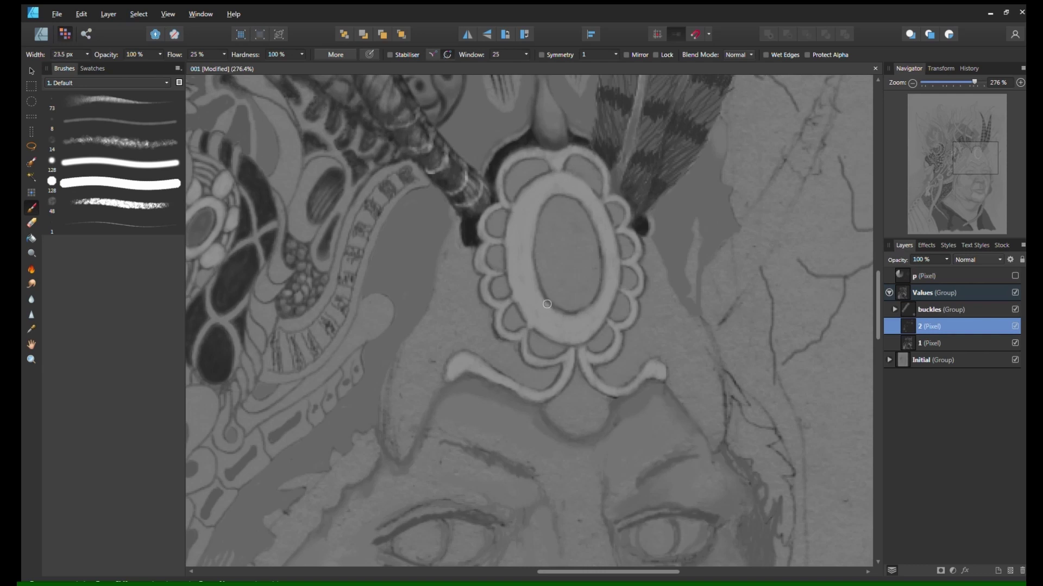
Save the document and even out the broad oval frame around the medallion's central stone with a 17.1 px brush
key(ctrl+s)
scroll(536, 269, down, 7)
scroll(618, 407, up, 4)
click(952, 161)
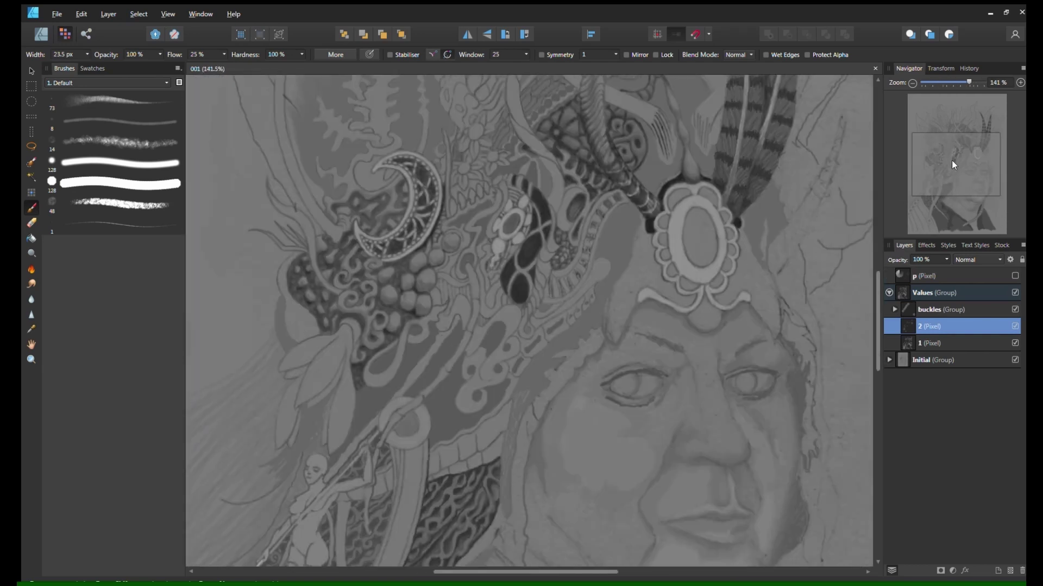
scroll(863, 141, up, 3)
drag(565, 269, 592, 334)
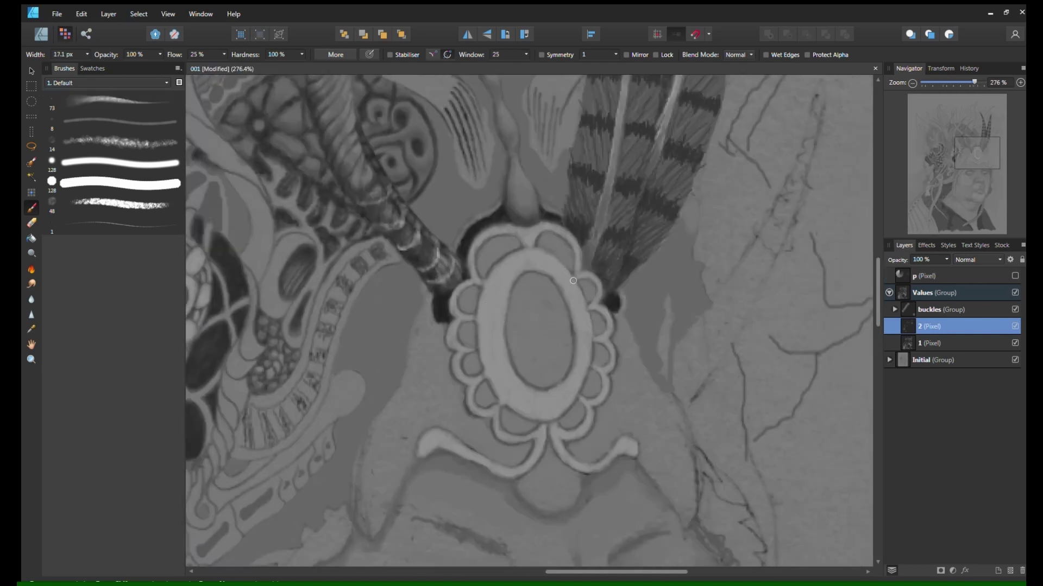
mouse_move(558, 263)
mouse_down()
mouse_move(588, 355)
mouse_move(590, 341)
mouse_move(558, 414)
mouse_up()
mouse_move(502, 322)
mouse_down()
mouse_move(521, 383)
mouse_move(573, 353)
mouse_move(517, 252)
mouse_move(499, 257)
mouse_move(480, 297)
mouse_move(496, 391)
mouse_move(533, 412)
mouse_up()
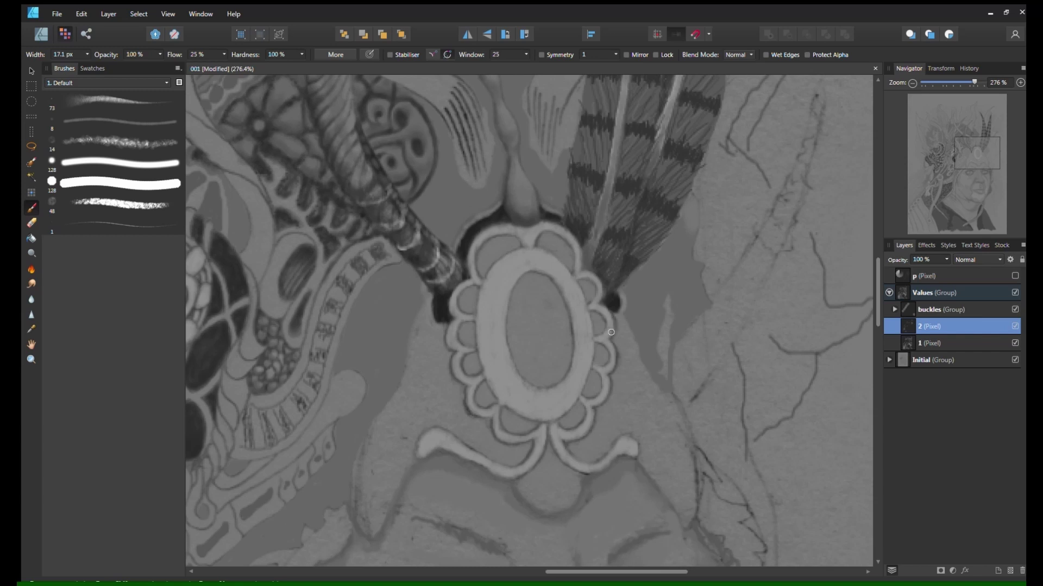
Touch up the scalloped edging and the curled arms beneath the medallion with the 17.1 px brush
mouse_move(612, 316)
mouse_down()
mouse_move(611, 364)
mouse_move(574, 436)
mouse_move(560, 426)
mouse_move(625, 450)
mouse_up()
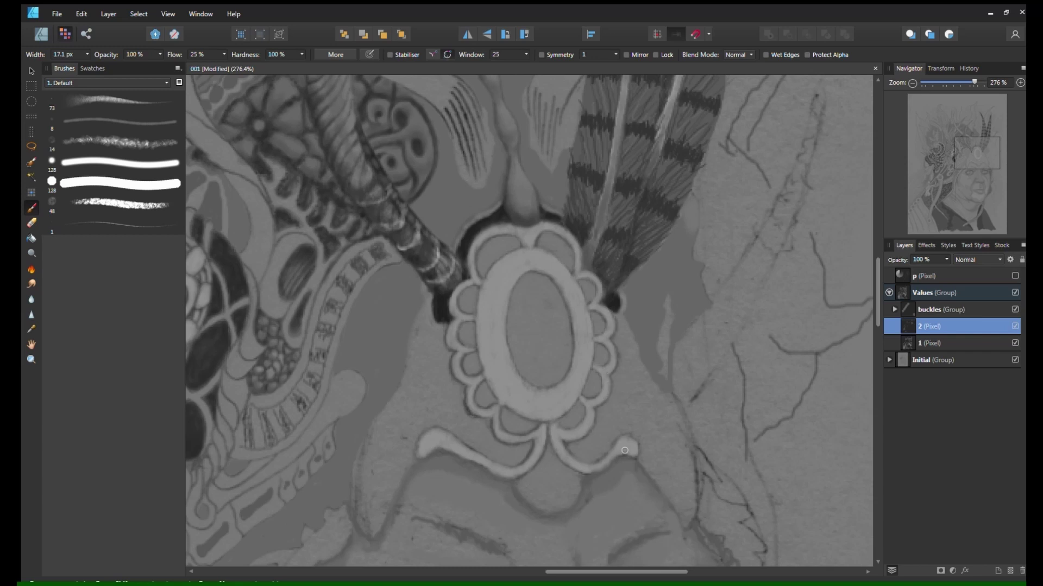
mouse_move(537, 454)
mouse_down()
mouse_move(470, 460)
mouse_move(532, 444)
mouse_move(534, 432)
mouse_up()
drag(470, 391, 466, 407)
drag(460, 362, 446, 331)
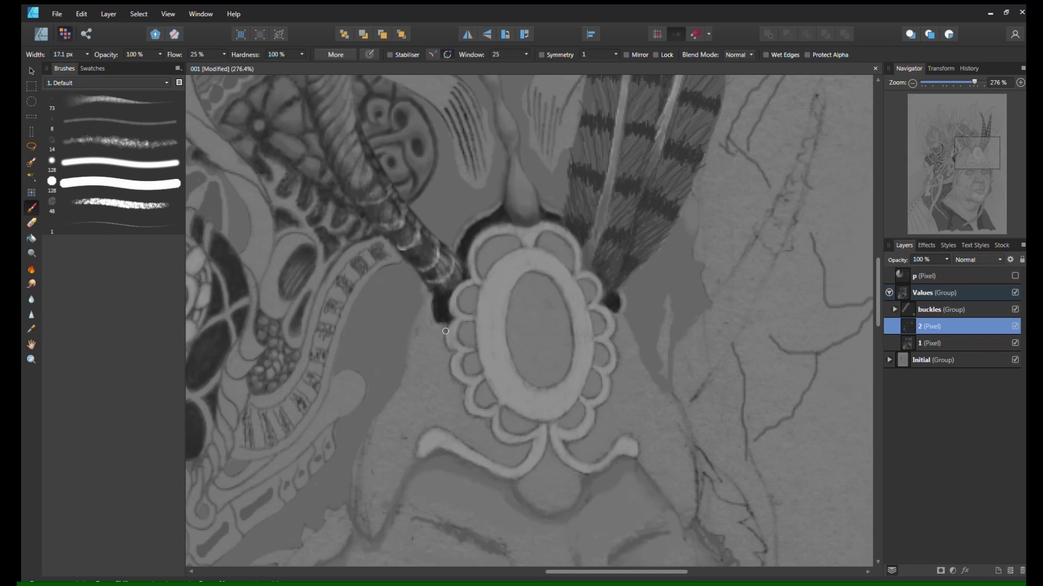
Paint the medallion's central oval stone in a dark tone with the 8 px preset brush at 26% hardness
scroll(516, 220, down, 7)
scroll(633, 252, up, 8)
mouse_move(521, 217)
mouse_down()
mouse_move(639, 236)
mouse_move(622, 259)
mouse_move(672, 272)
mouse_move(621, 296)
mouse_move(668, 309)
mouse_move(673, 273)
mouse_up()
click(113, 122)
key(bracketleft)
key(bracketleft)
key(bracketleft)
key(bracketleft)
key(bracketleft)
key(bracketleft)
mouse_move(657, 202)
mouse_down()
mouse_move(670, 243)
mouse_move(641, 190)
mouse_move(663, 210)
mouse_move(659, 310)
mouse_move(617, 302)
mouse_move(597, 228)
mouse_move(606, 293)
mouse_move(622, 300)
mouse_move(610, 256)
mouse_move(673, 274)
mouse_move(606, 242)
mouse_move(670, 288)
mouse_move(617, 265)
mouse_move(672, 268)
mouse_up()
Deepen the dark tone along the lower edge of the medallion's stone with the soft 26% hardness brush
key(bracketright)
key(bracketright)
key(bracketright)
key(bracketright)
key(bracketright)
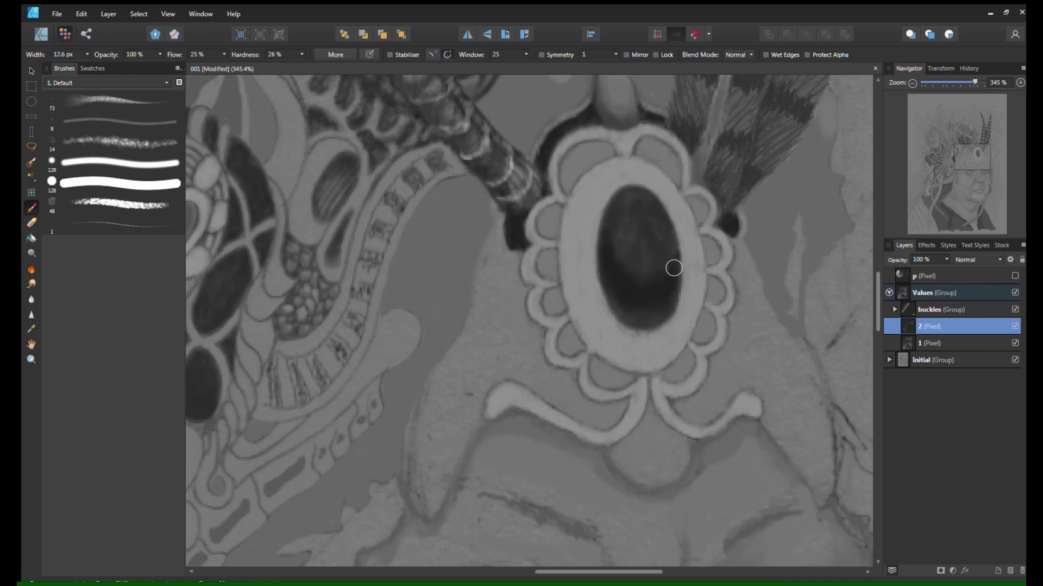
key(bracketright)
key(bracketright)
mouse_move(623, 307)
mouse_down()
mouse_move(616, 253)
mouse_move(648, 288)
mouse_move(632, 317)
mouse_up()
key(bracketleft)
key(bracketleft)
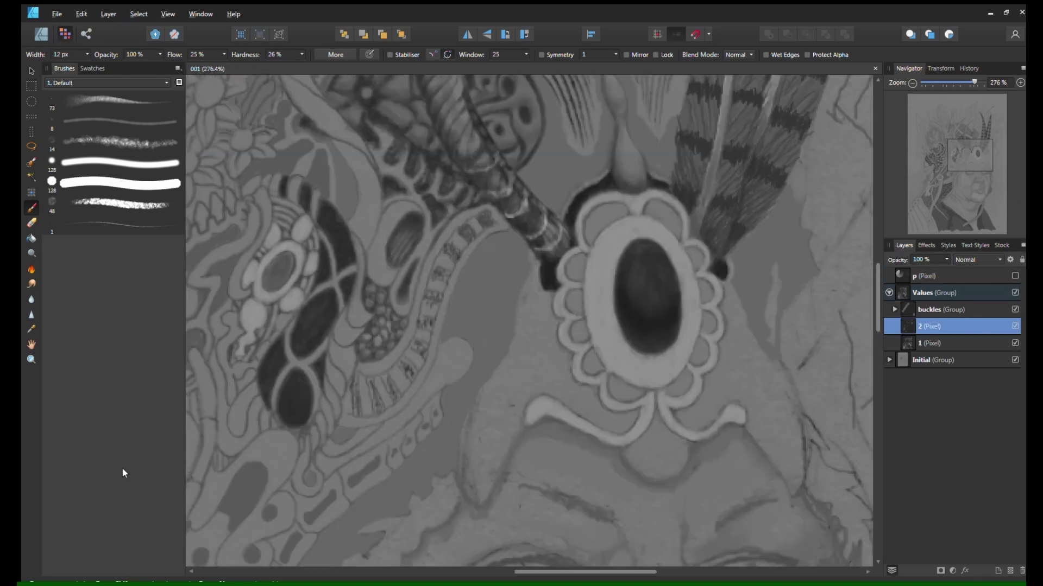
Blend a soft lighter glow into the upper part of the dark stone with a 31.3 px brush and save the document
key(bracketright)
key(bracketright)
key(bracketright)
mouse_move(656, 273)
mouse_down()
mouse_move(663, 300)
mouse_move(661, 290)
mouse_up()
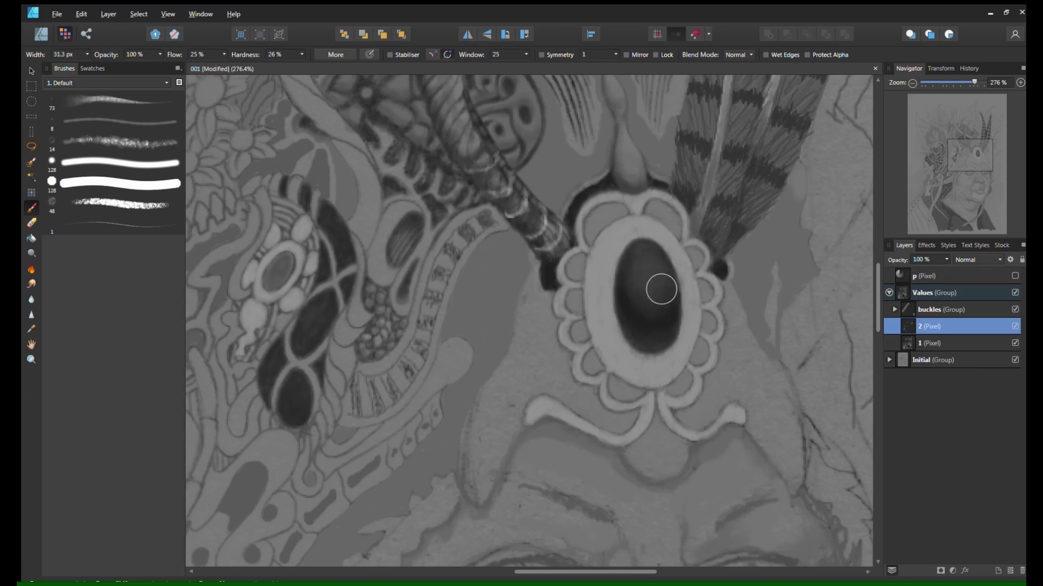
key(bracketleft)
key(bracketleft)
key(bracketright)
key(bracketright)
key(bracketright)
scroll(747, 414, down, 5)
scroll(748, 414, up, 4)
key(ctrl+s)
scroll(842, 413, up, 2)
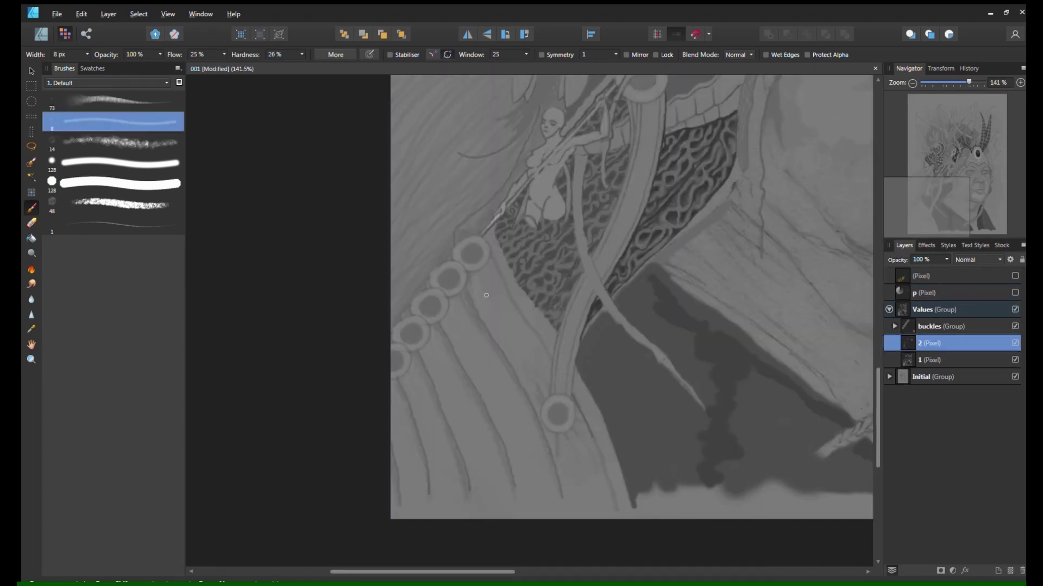
Paint a dark shadow along the outer side of the row of rings edging the pleated shoulder cloth
key(bracketleft)
key(bracketleft)
key(bracketleft)
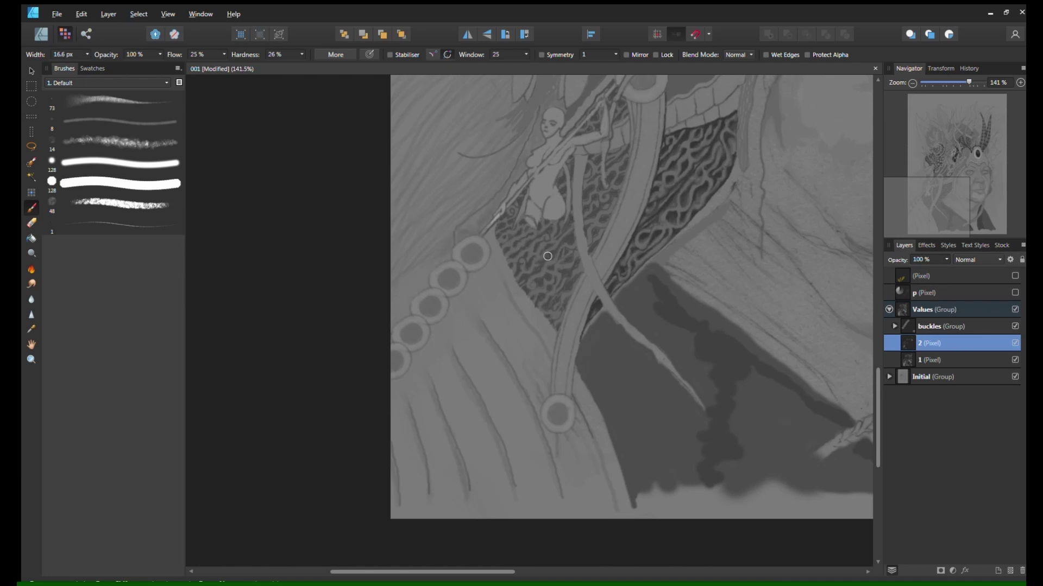
key(bracketleft)
key(bracketleft)
key(bracketleft)
key(bracketleft)
key(bracketleft)
key(bracketleft)
drag(452, 252, 382, 296)
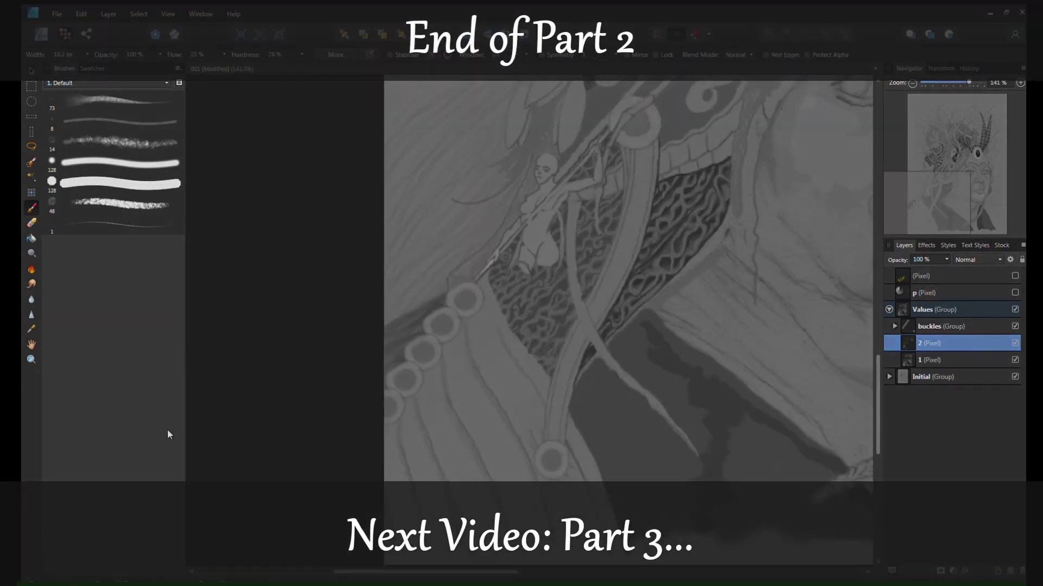
Repaint the ragged leg end of the small figure as a smooth rounded shape, using the 8 px preset brush
key(bracketleft)
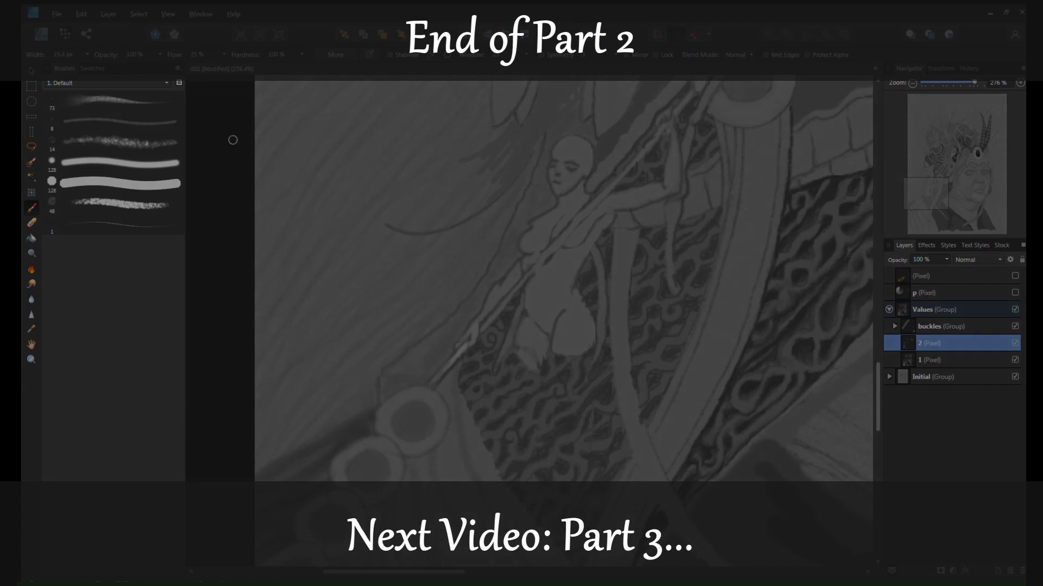
click(131, 121)
drag(521, 352, 524, 360)
click(135, 122)
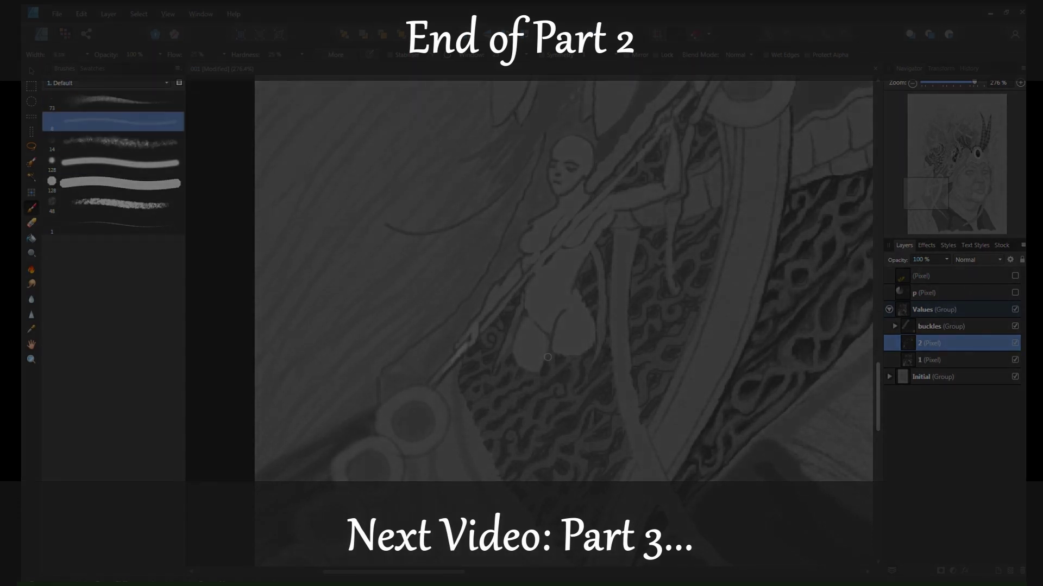
click(134, 102)
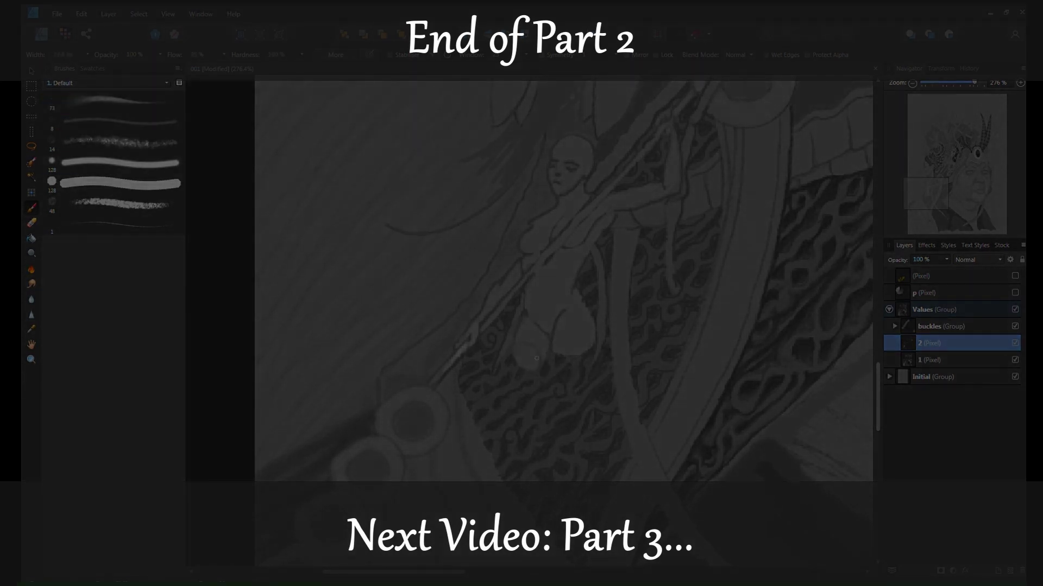
scroll(577, 390, up, 2)
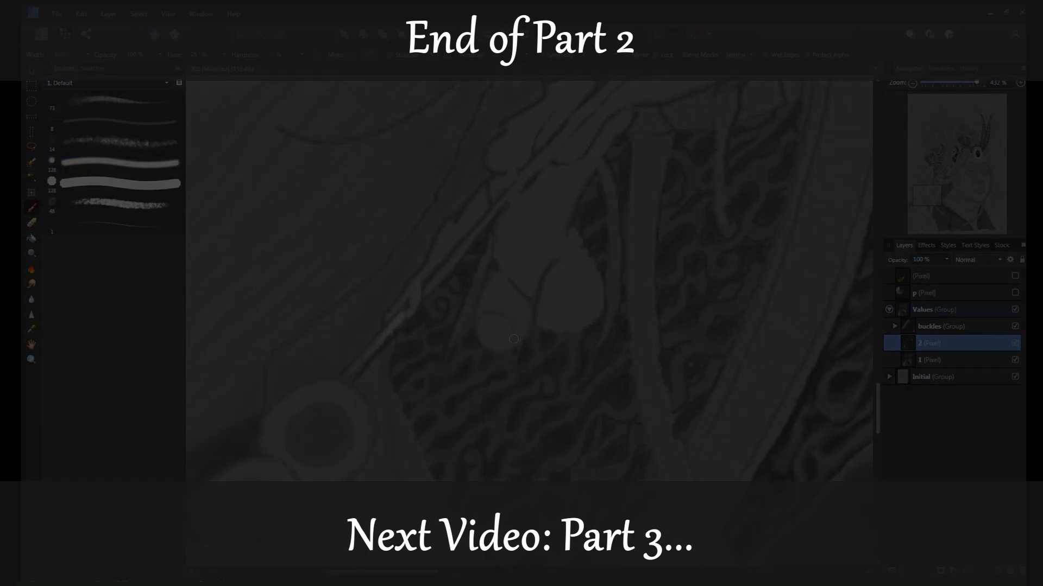